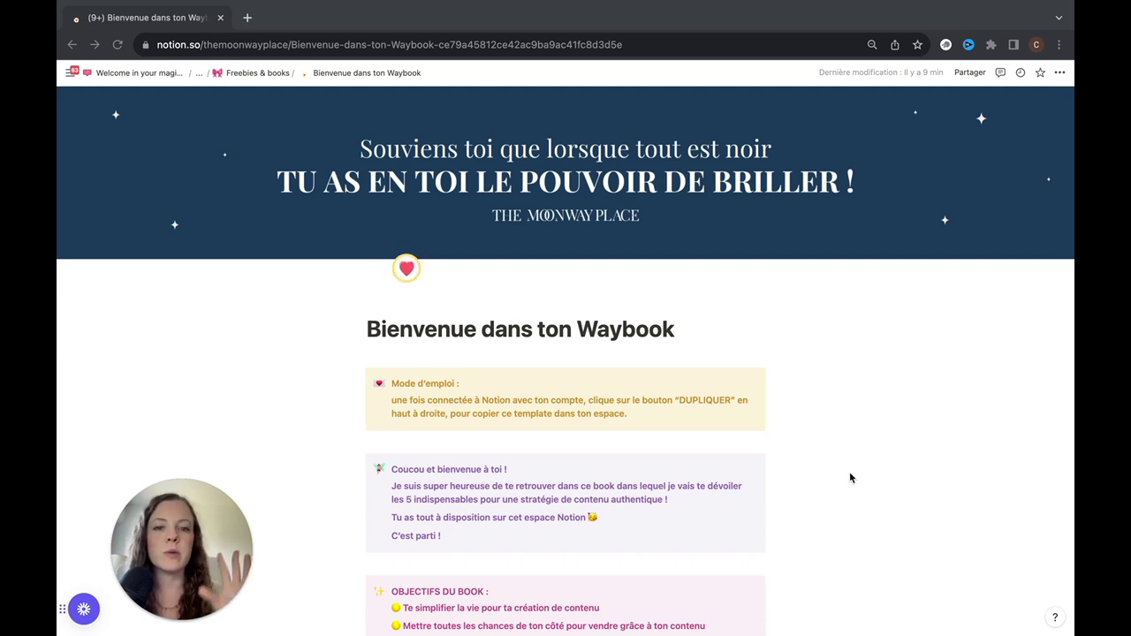
Step: Open the "1 . Ton calendrier éditorial" page from the list of five essentials and go to its Calendrier table
scroll(849, 479, "down", 5)
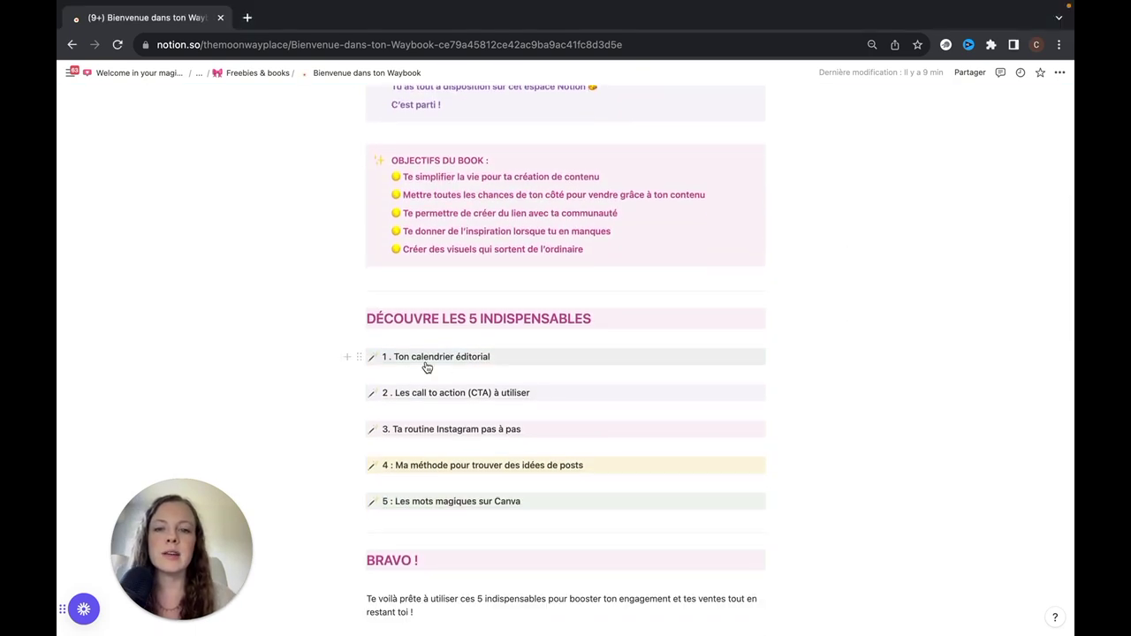
left_click(440, 357)
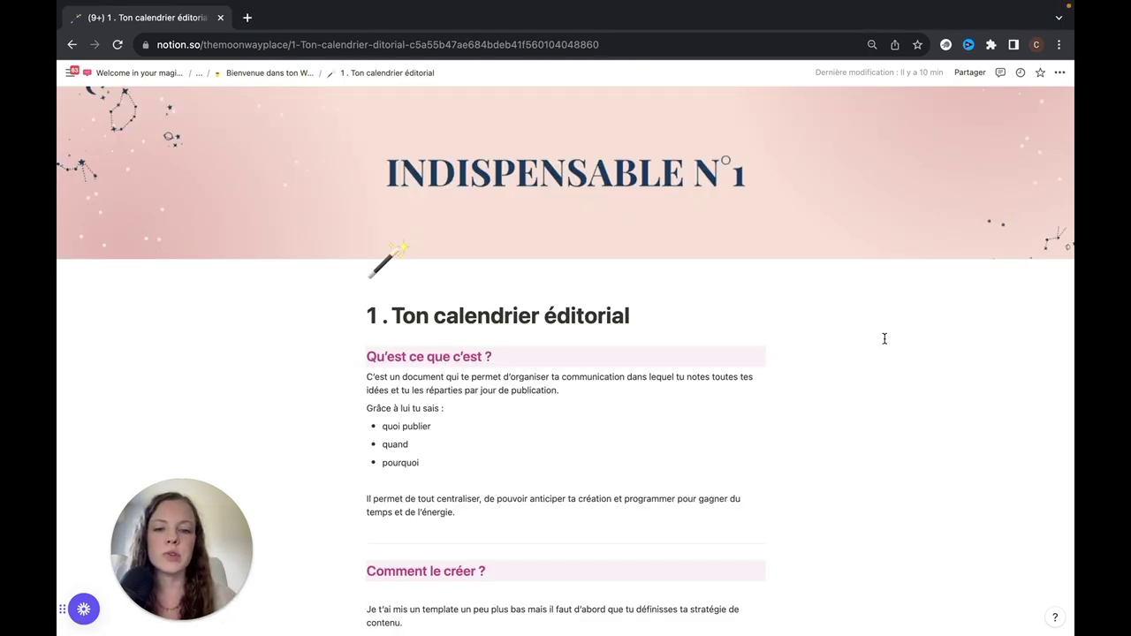
scroll(883, 338, "down", 12)
scroll(884, 339, "down", 2)
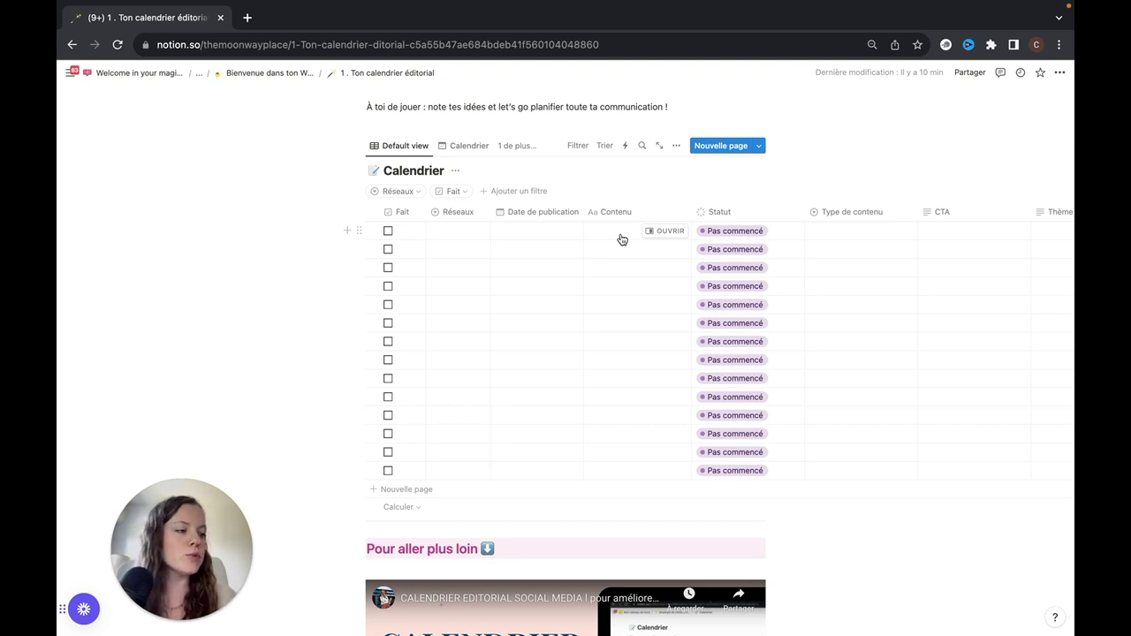
Step: Enter "10 idées de posts pour les coachs bien être" as the Contenu of the Calendrier table's first row
left_click(612, 230)
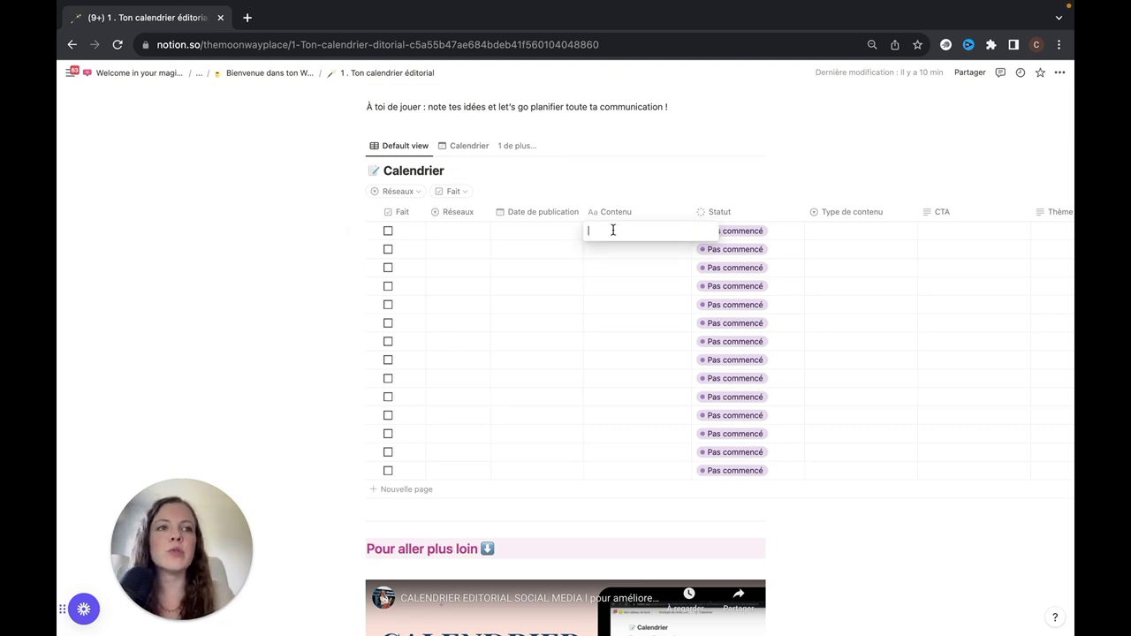
type("1à id")
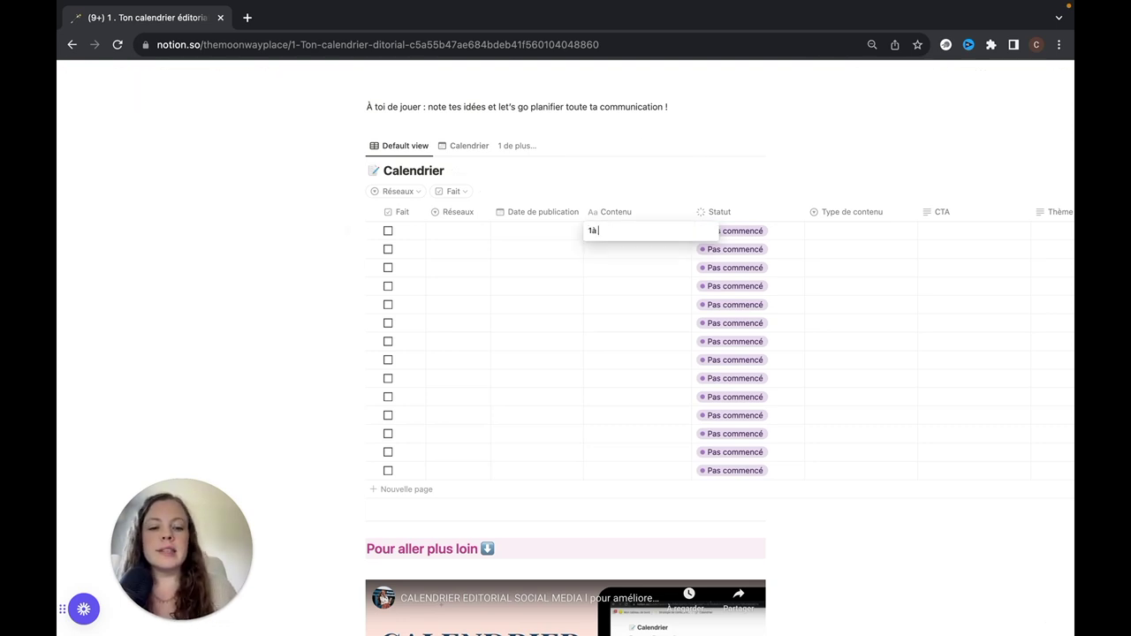
key("BackSpace")
type("0")
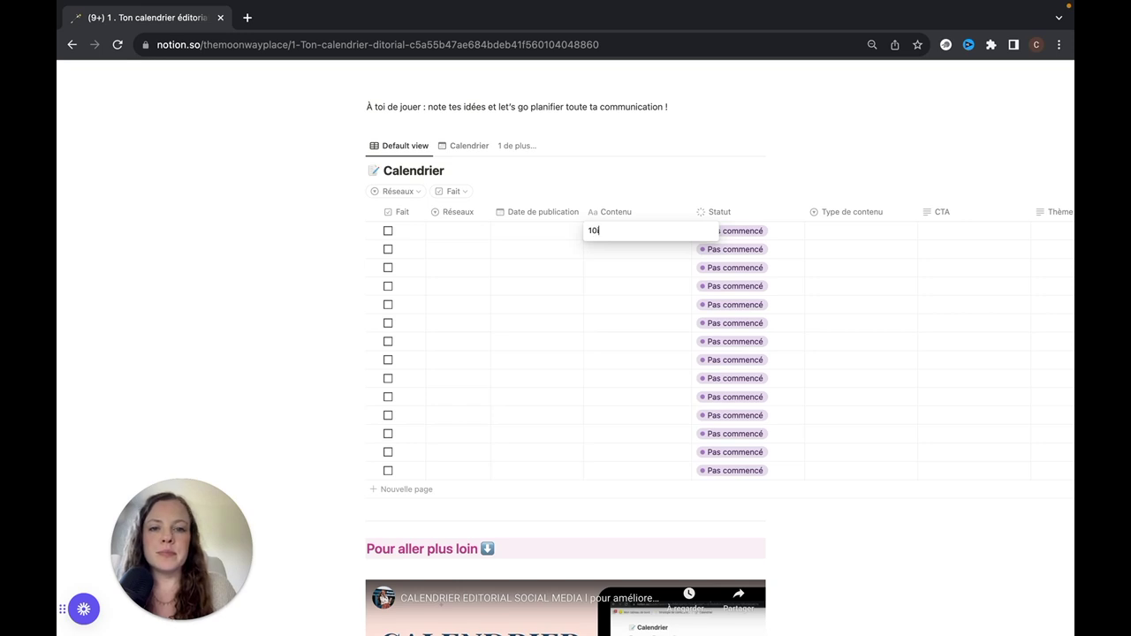
type(" idées de posts pour les coachs bien être")
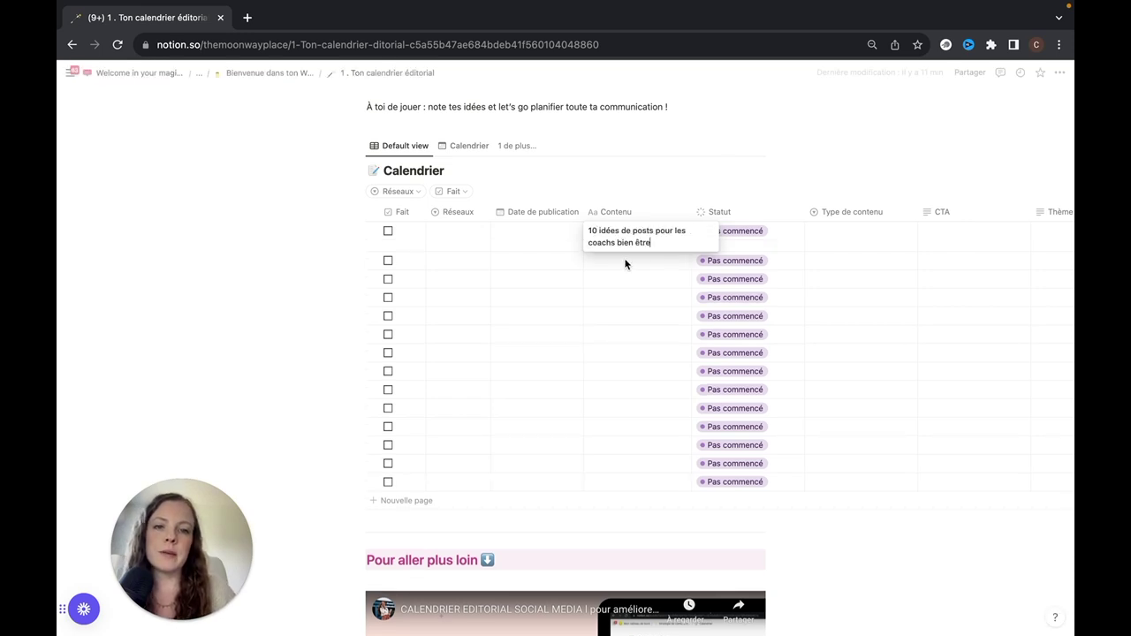
Step: Enter "Comment se démarquer de la concurrence quand on est coach" as the second row's Contenu
left_click(606, 261)
left_click(605, 260)
type("Com")
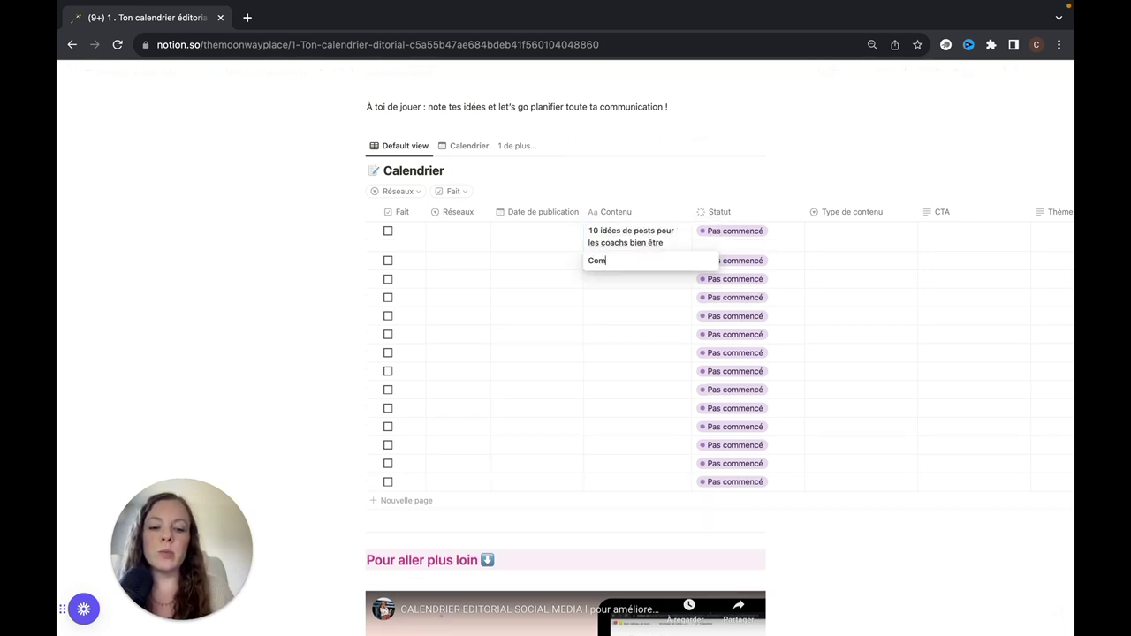
type("ment se démar")
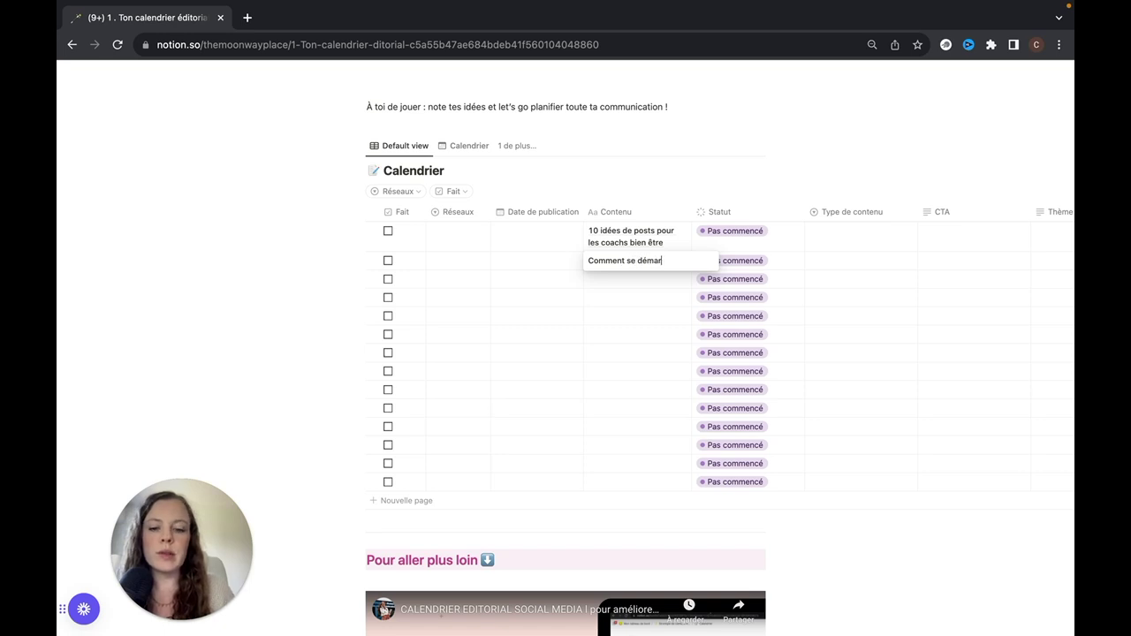
type("quer de la con")
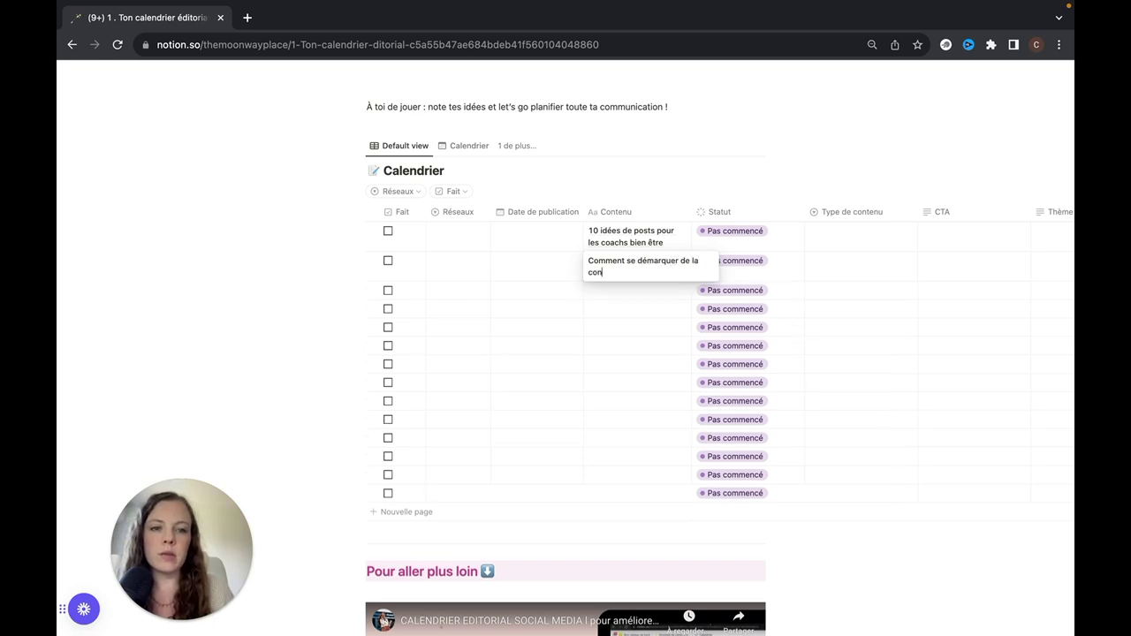
type("currence quand on est coach")
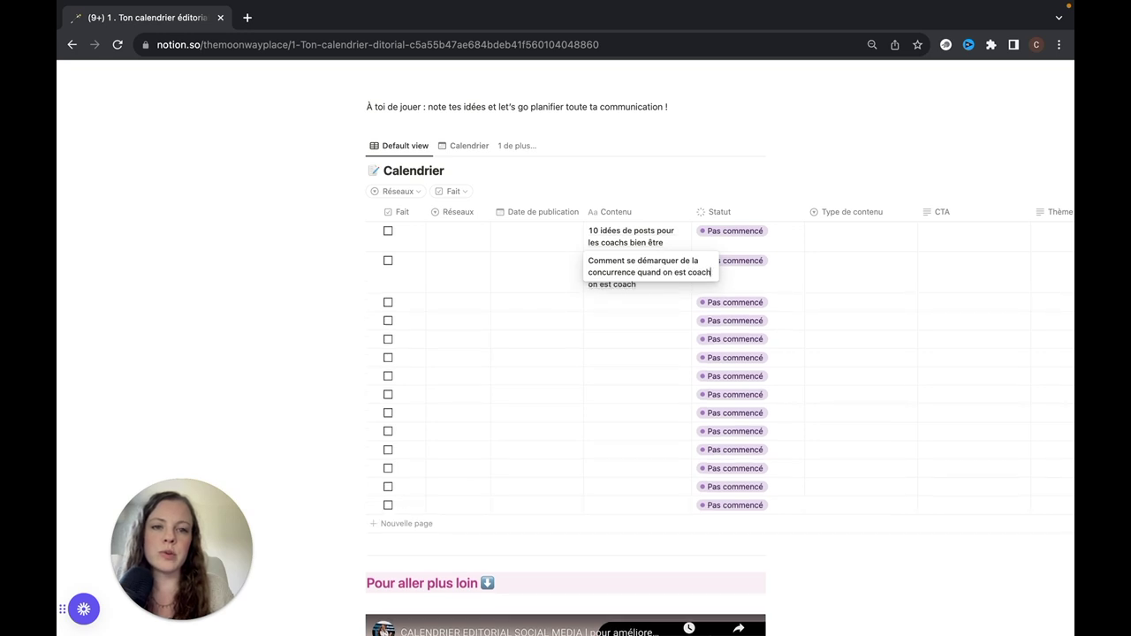
Step: Enter "5 astuces pour gérer son compte Insta en tant que coach" as the third row's Contenu
left_click(601, 302)
left_click(601, 302)
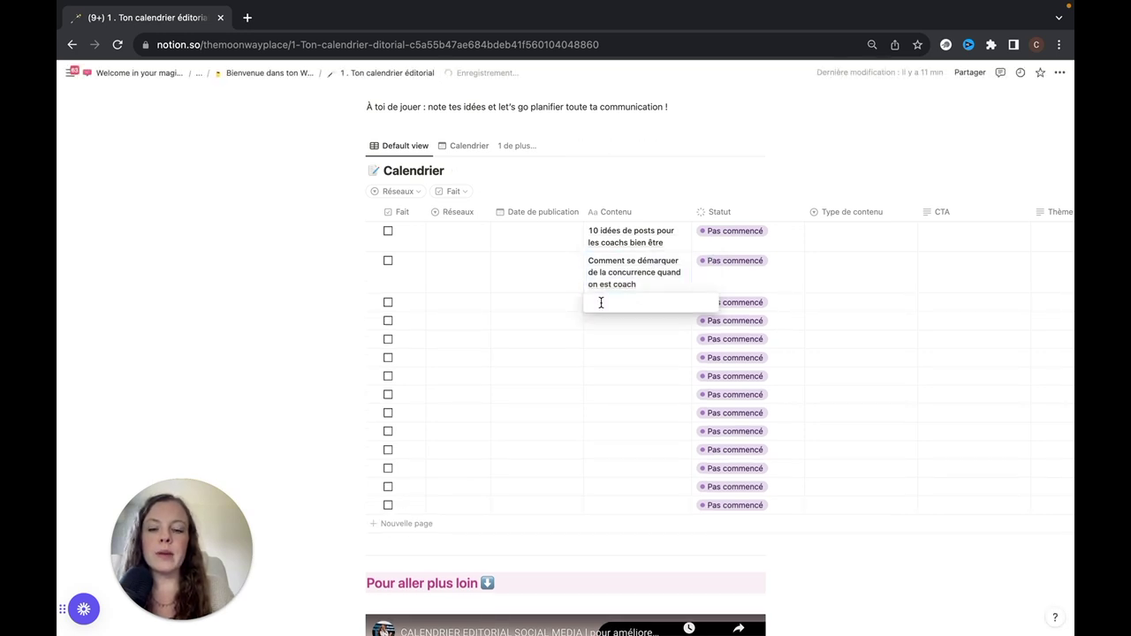
type("5 astuces pour")
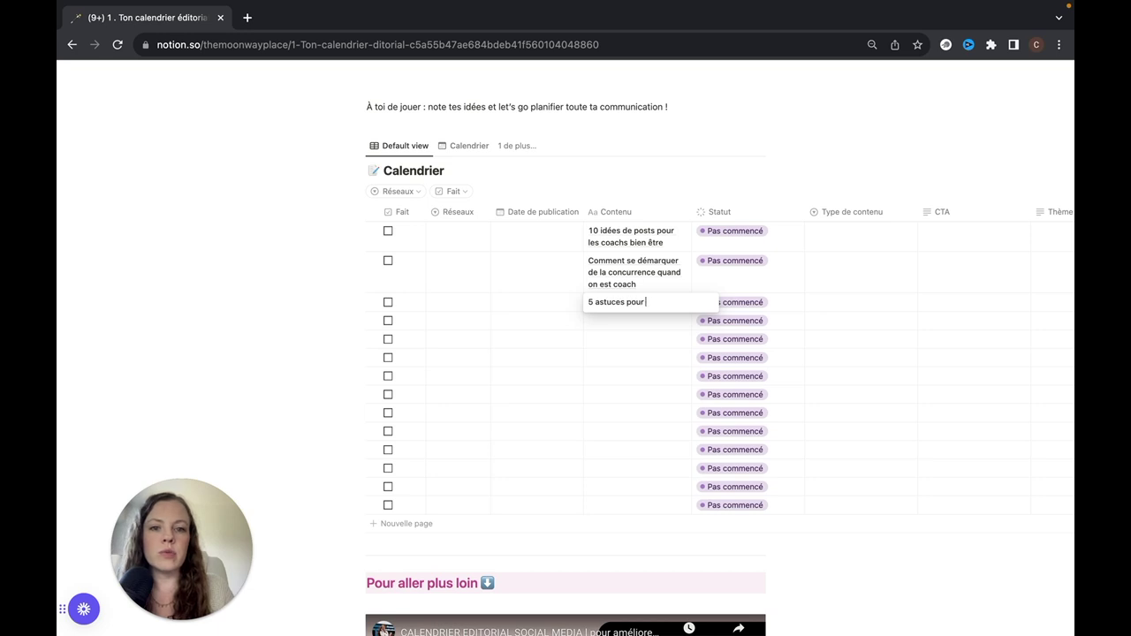
type(" gérer son compte")
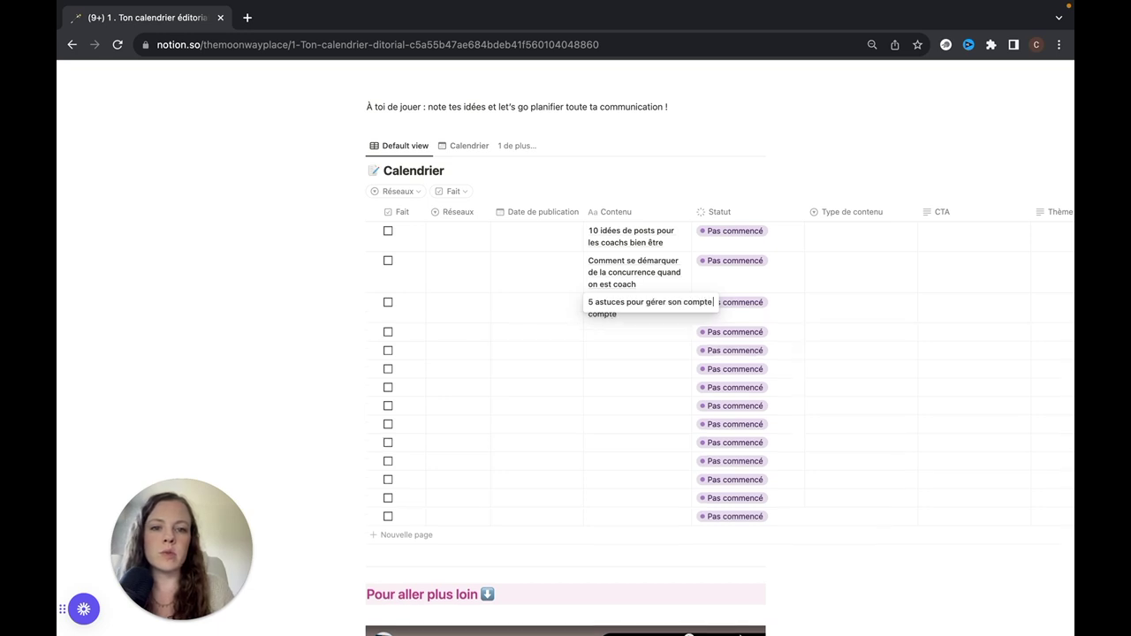
type(" Insta en tant que coach")
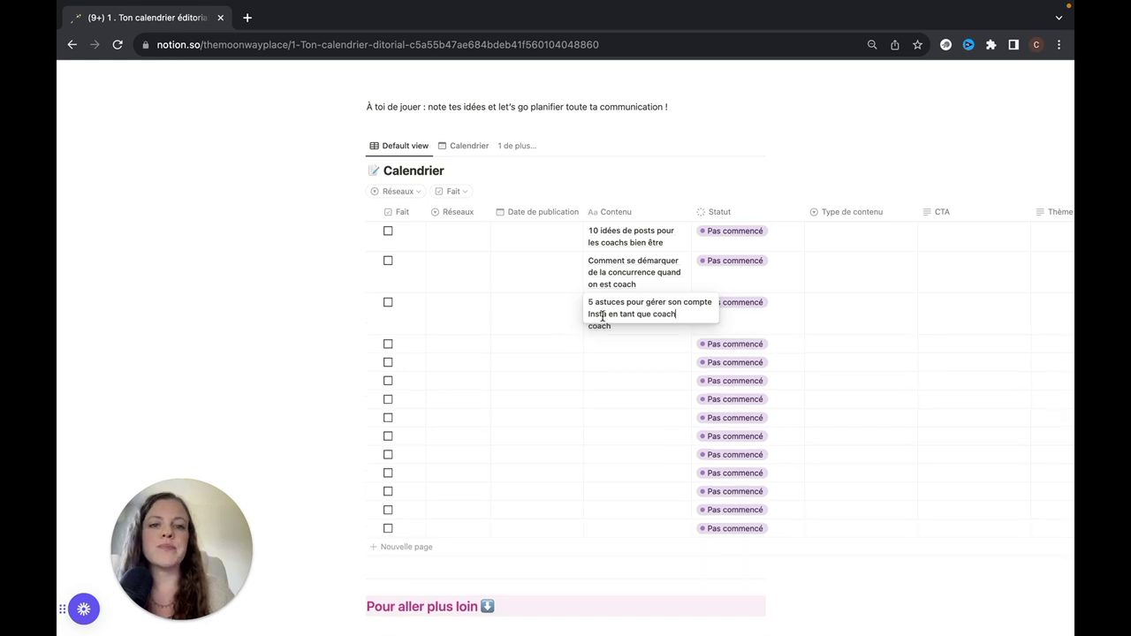
key("Escape")
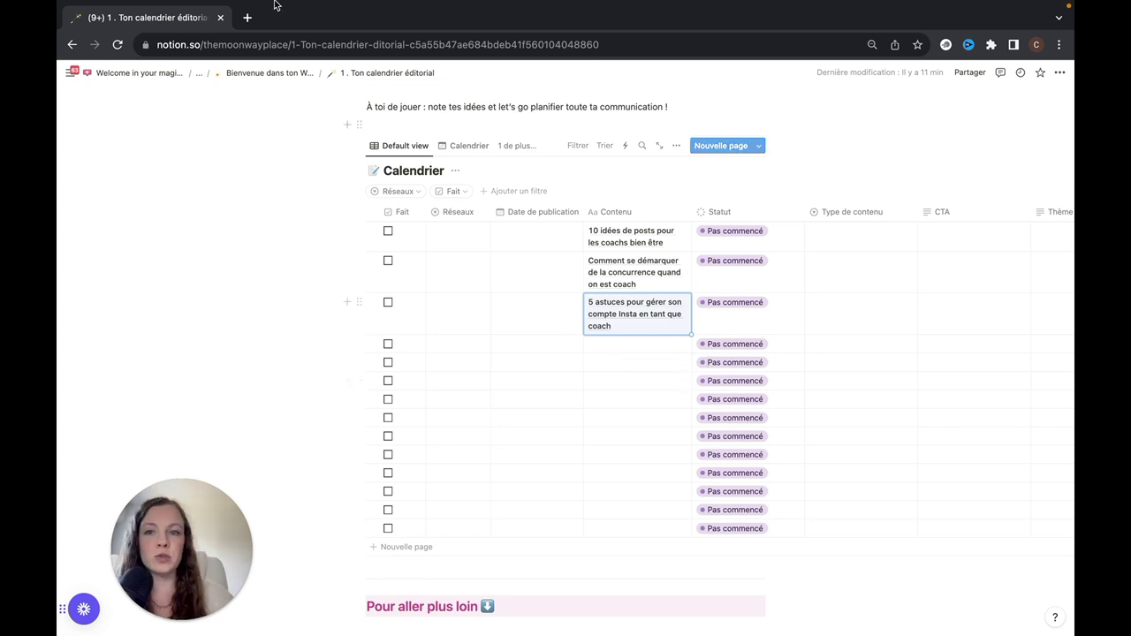
Step: Search Google for "coach bien etre" in a new browser tab
left_click(241, 54)
type("coa")
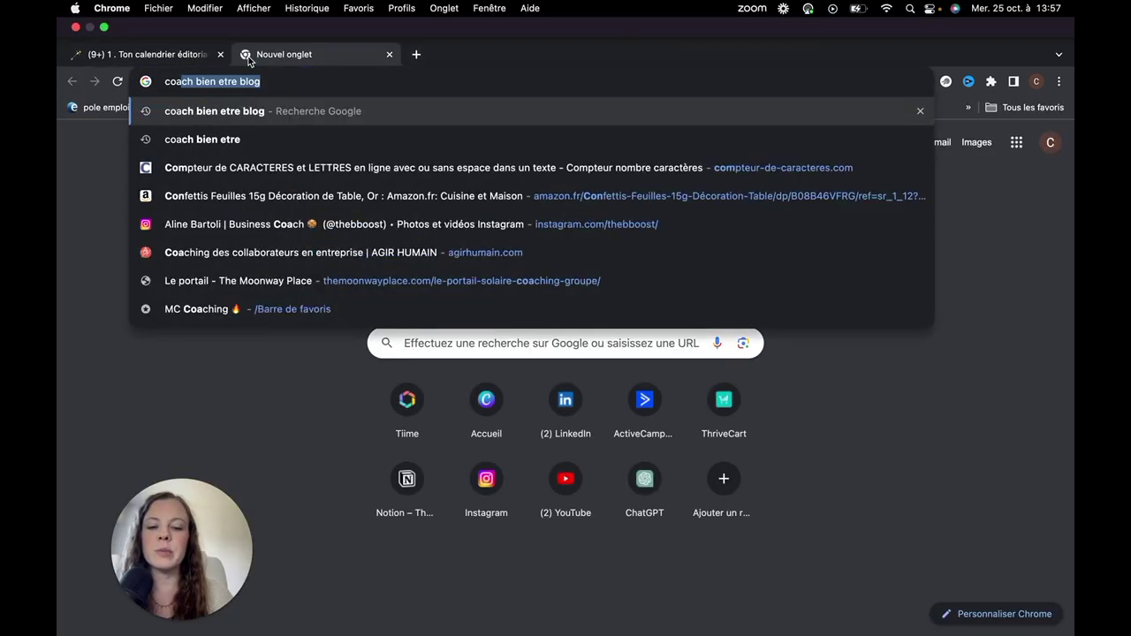
type("ch bien etre")
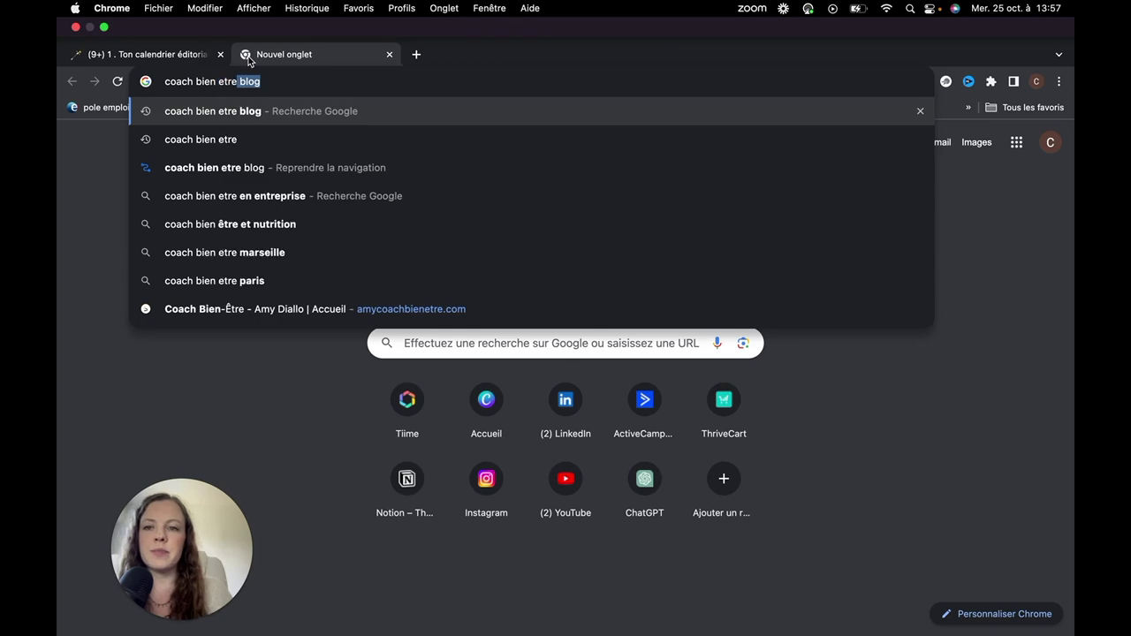
key("BackSpace")
key("Return")
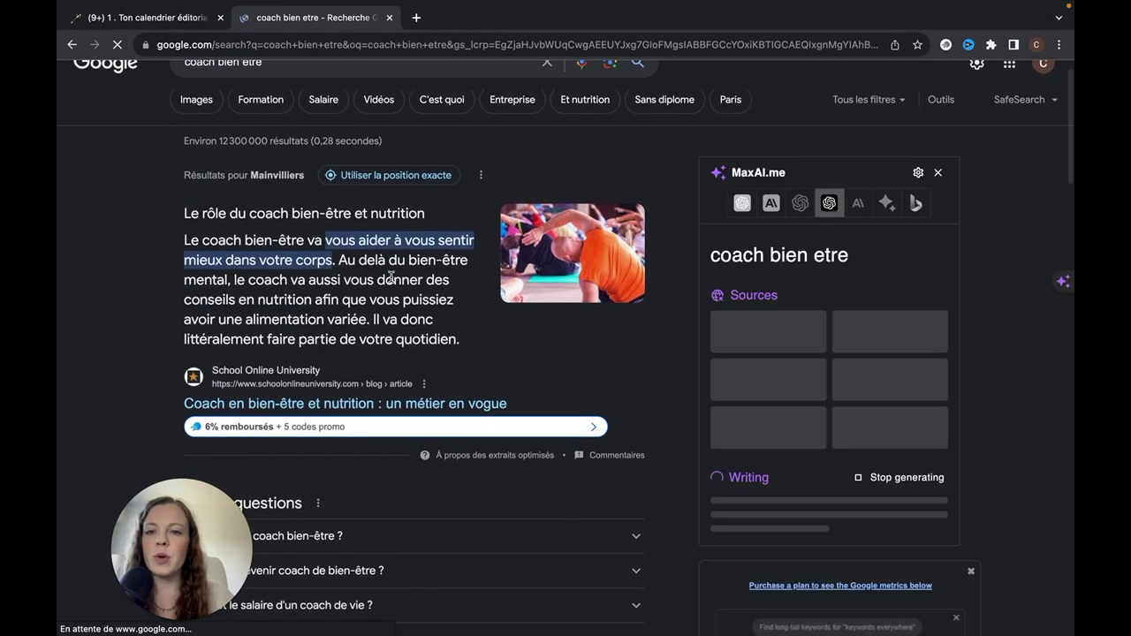
Step: Examine the related questions, videos and article titles in the Google results for content ideas
scroll(390, 276, "down", 3)
scroll(392, 283, "down", 10)
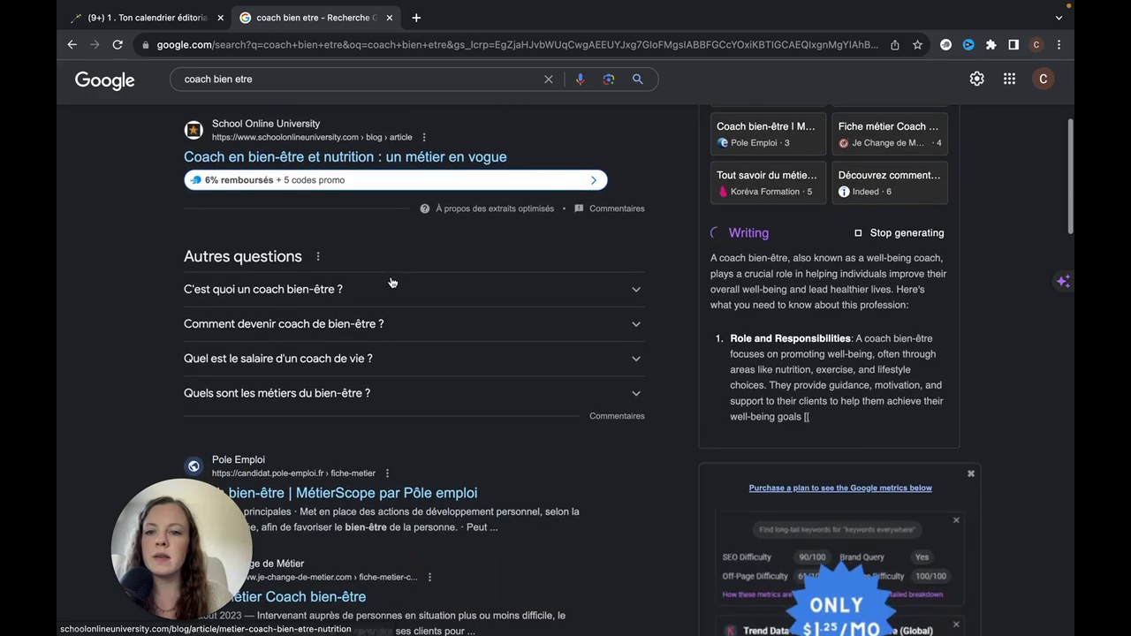
scroll(391, 279, "down", 10)
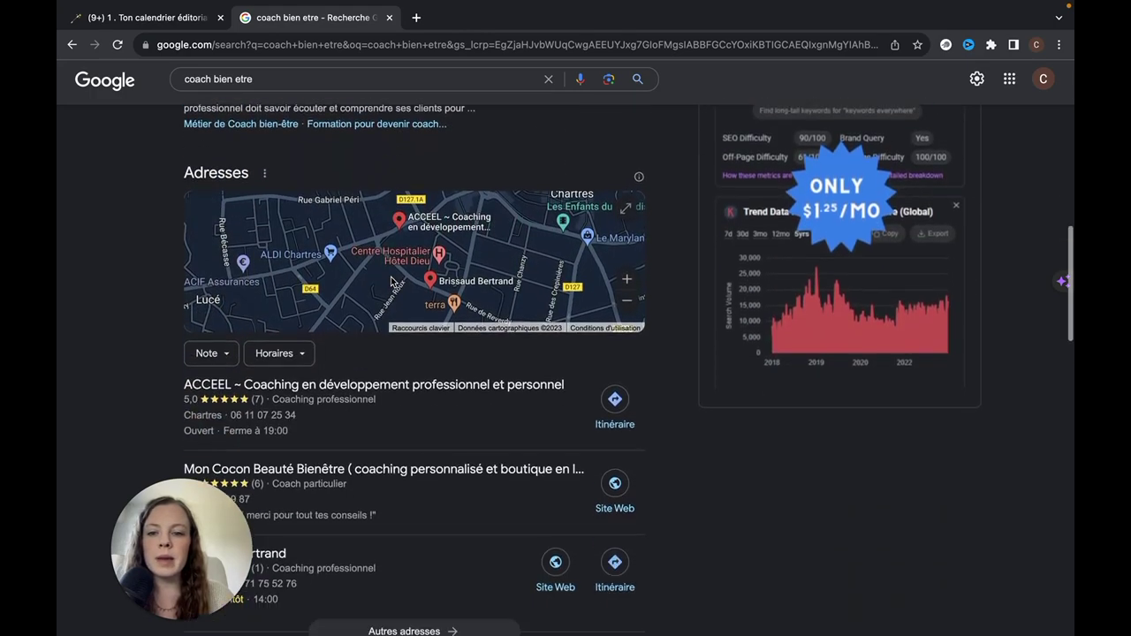
scroll(392, 282, "down", 5)
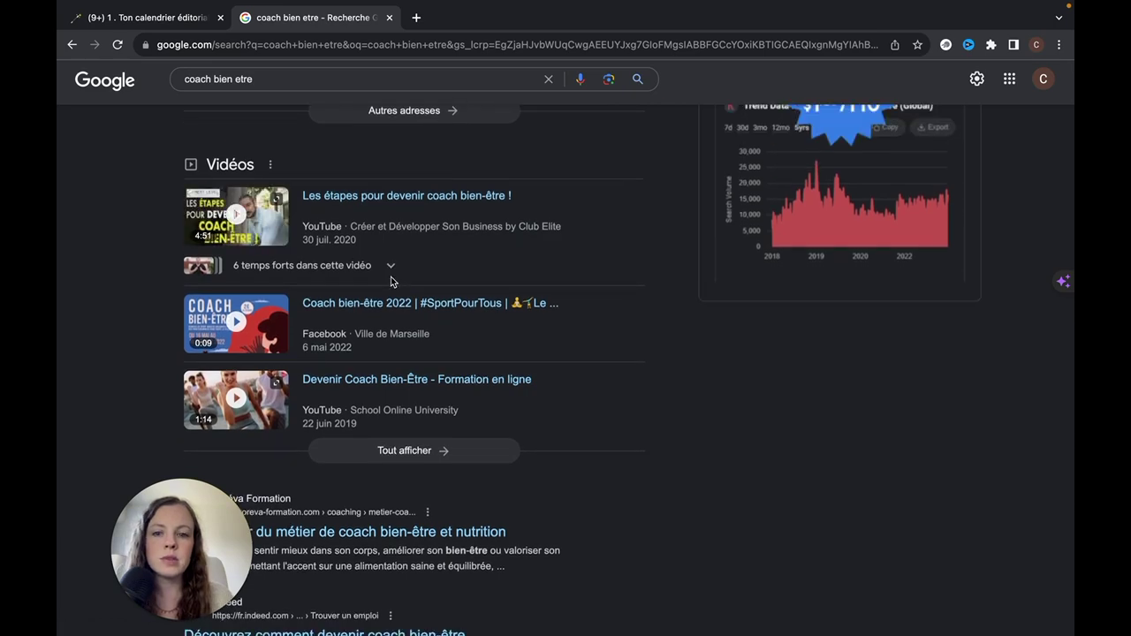
scroll(391, 282, "down", 4)
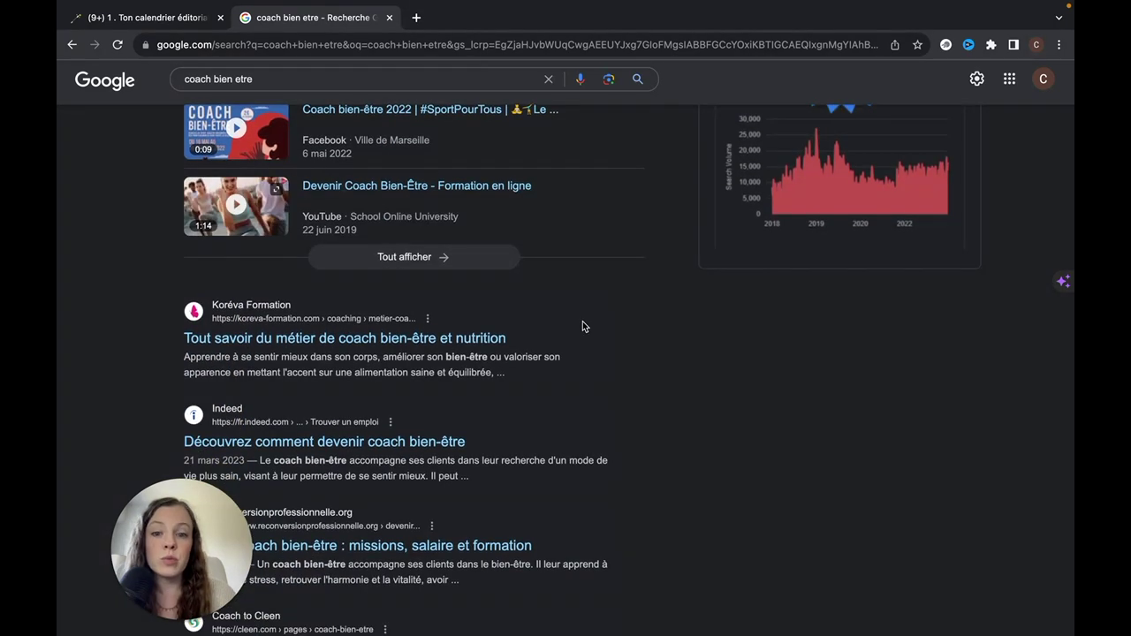
scroll(583, 324, "down", 3)
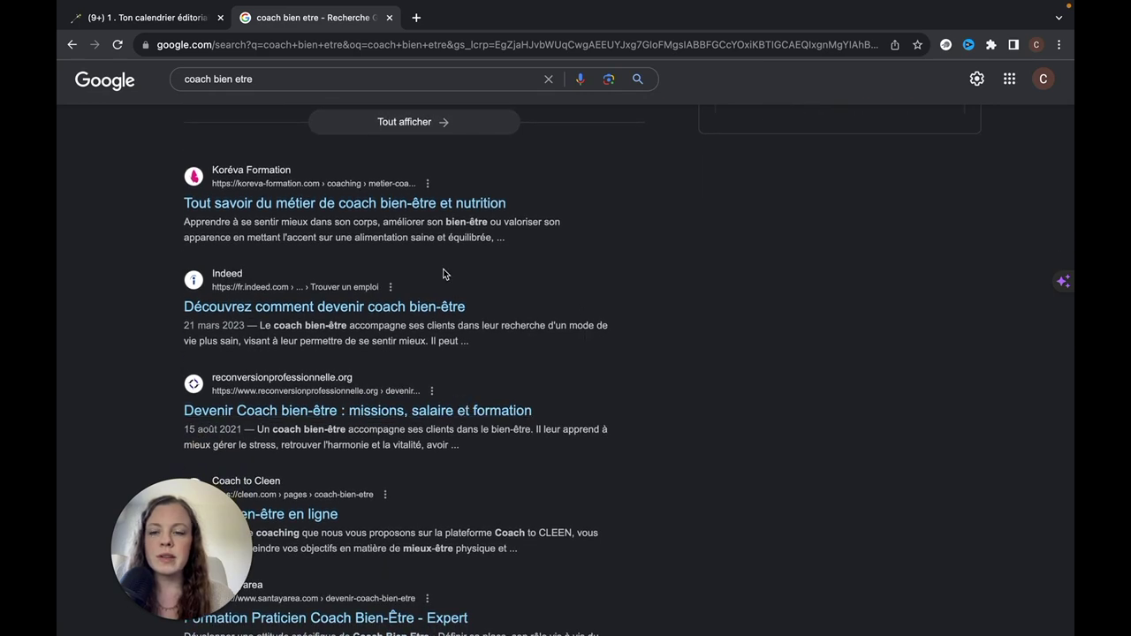
scroll(444, 274, "up", 1)
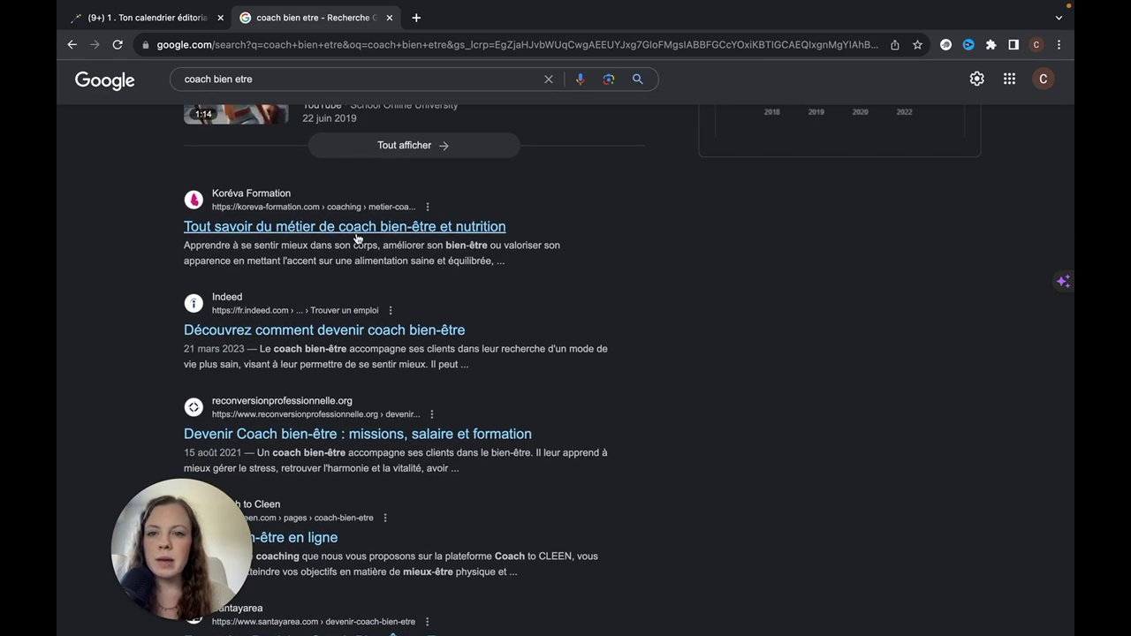
scroll(393, 241, "up", 3)
scroll(389, 248, "down", 2)
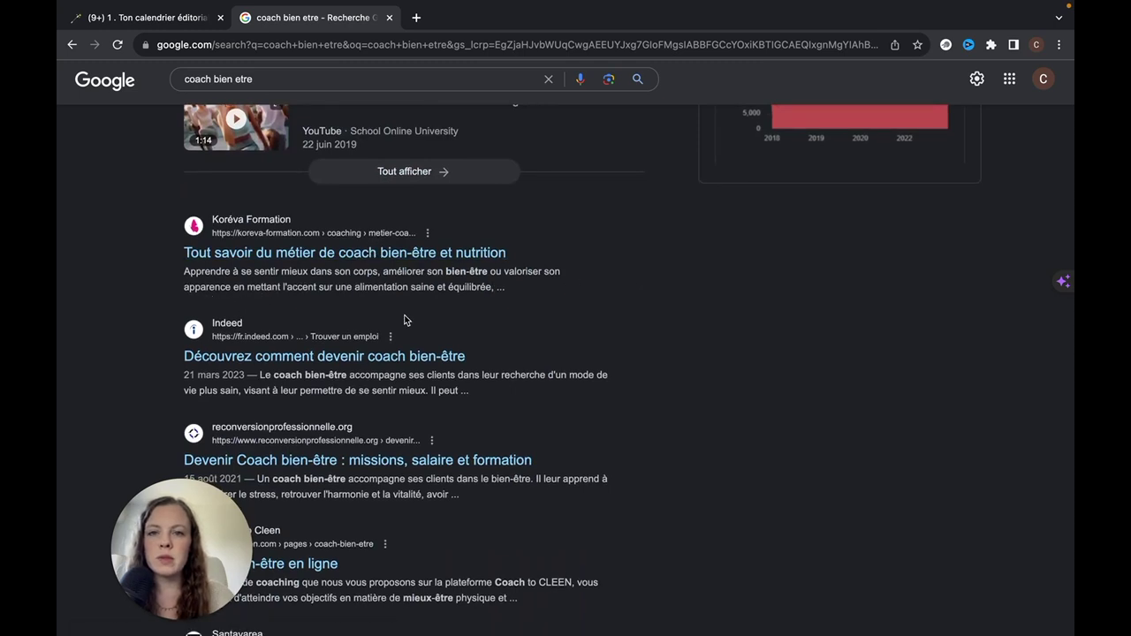
Step: Return to the Notion calendar and enter "En quoi le bien être est important dans notre vie" as the fourth row's Contenu
left_click(205, 26)
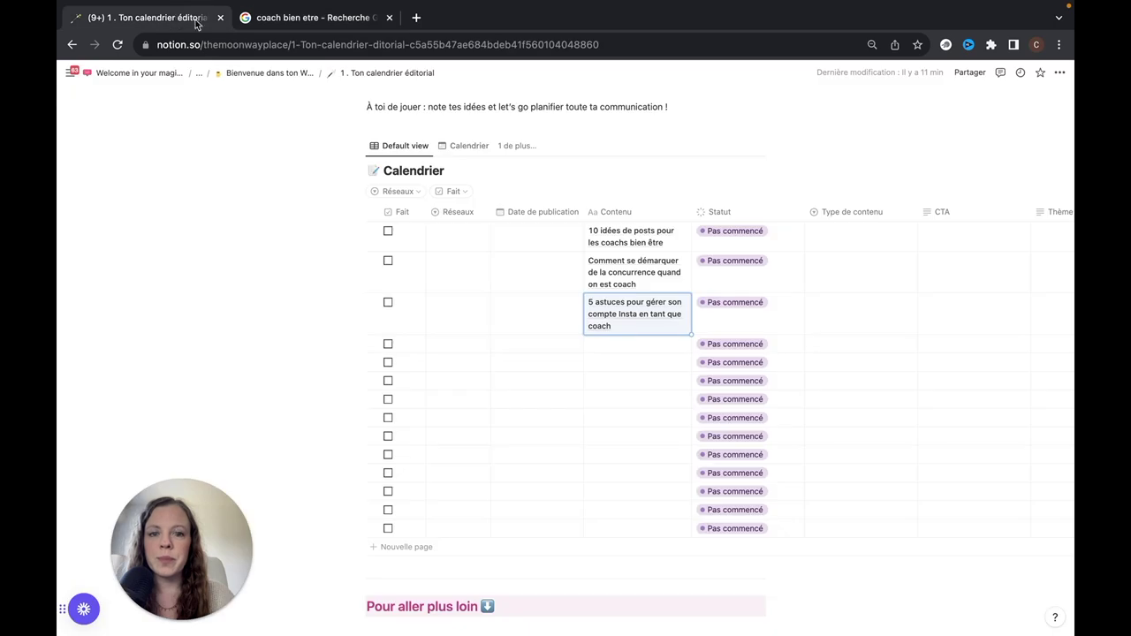
left_click(614, 346)
type("En quoi le")
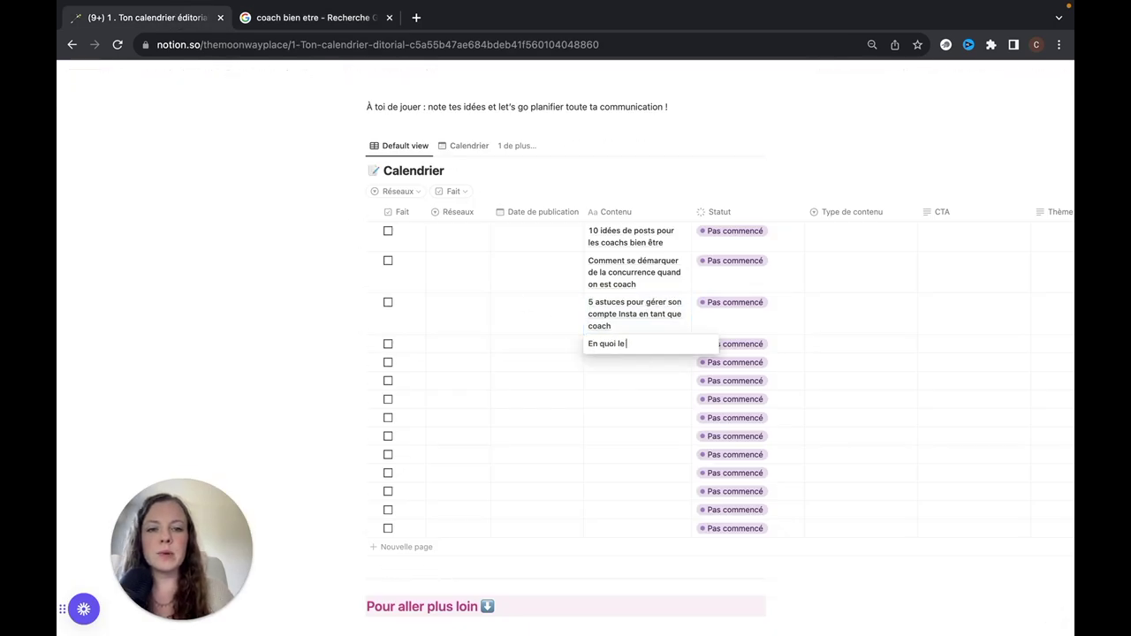
type(" bien être ")
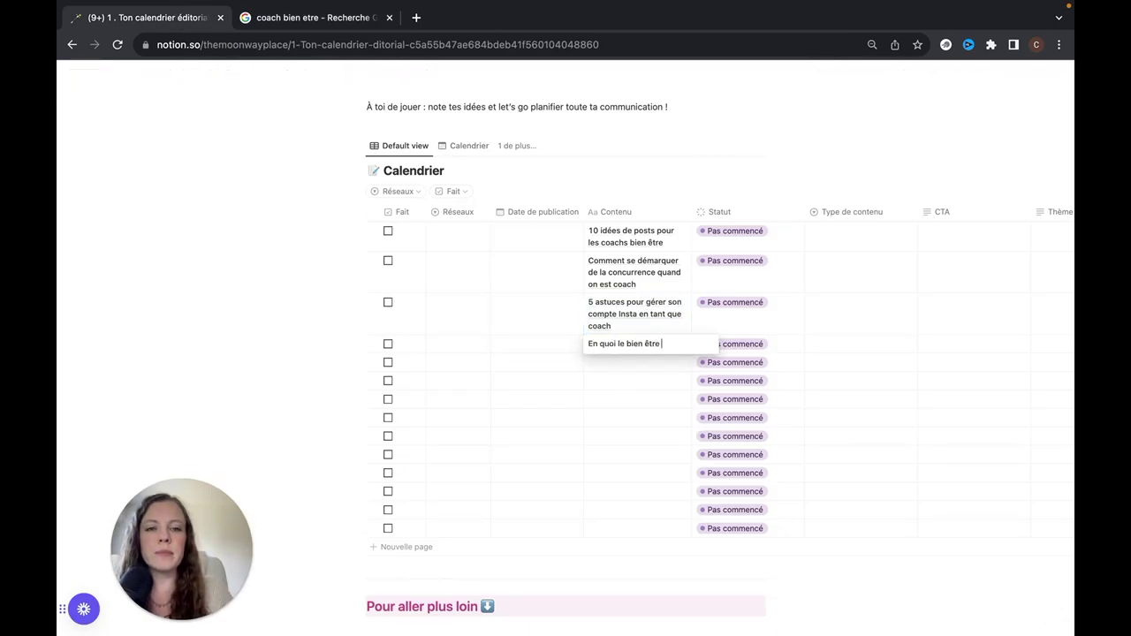
type("est imoorta")
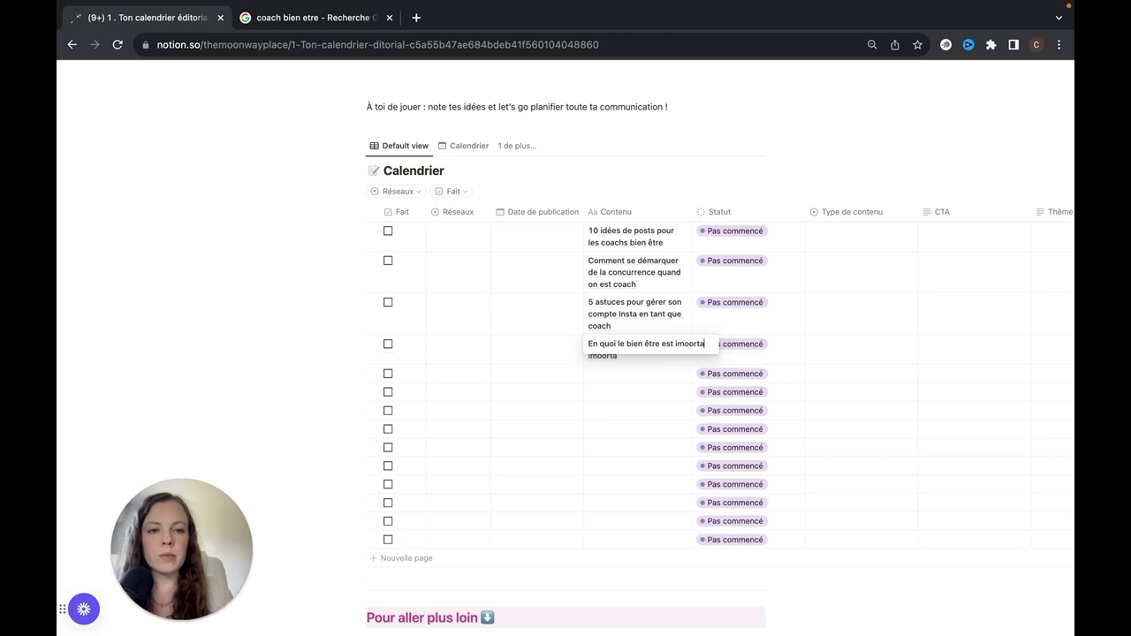
key("BackSpace")
key("BackSpace")
key("BackSpace")
key("BackSpace")
key("BackSpace")
type("portant")
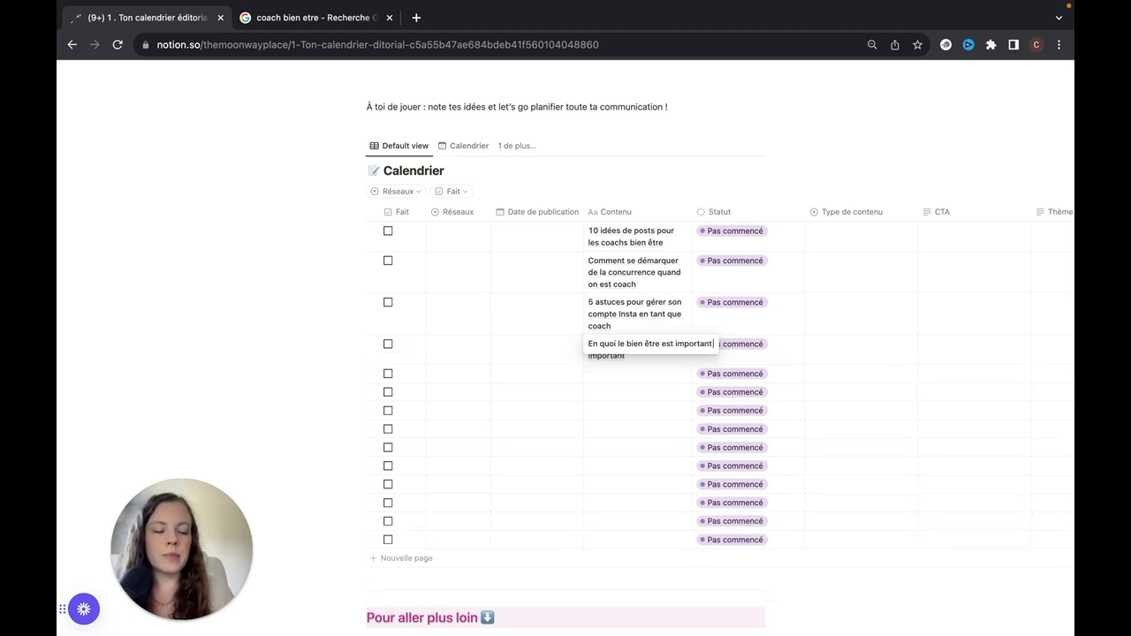
type(" dans notre vie")
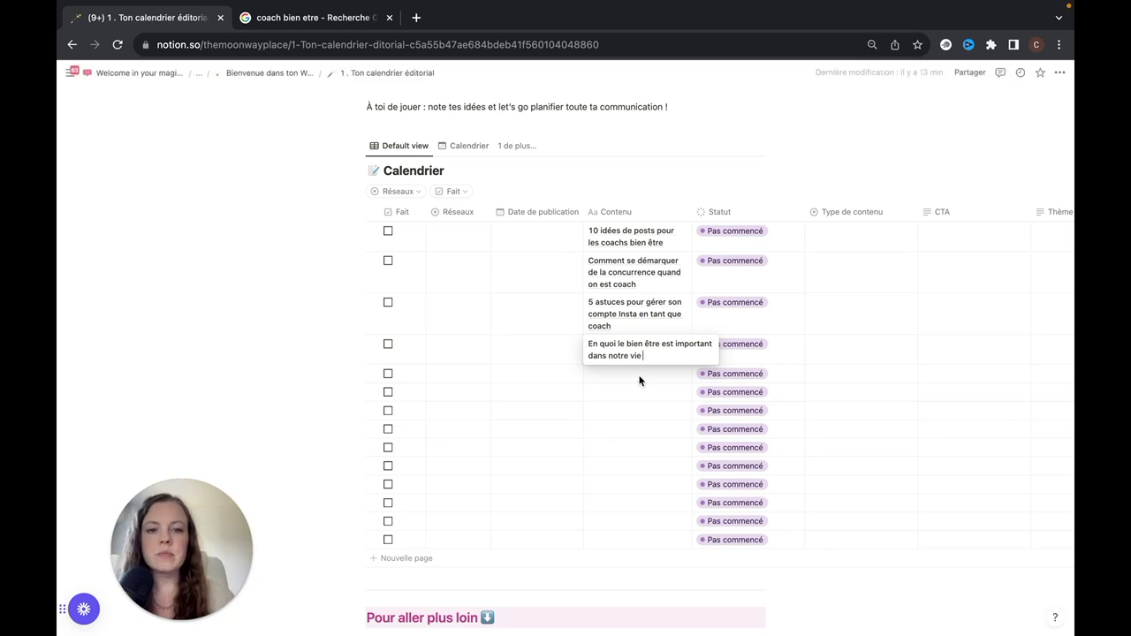
key("Escape")
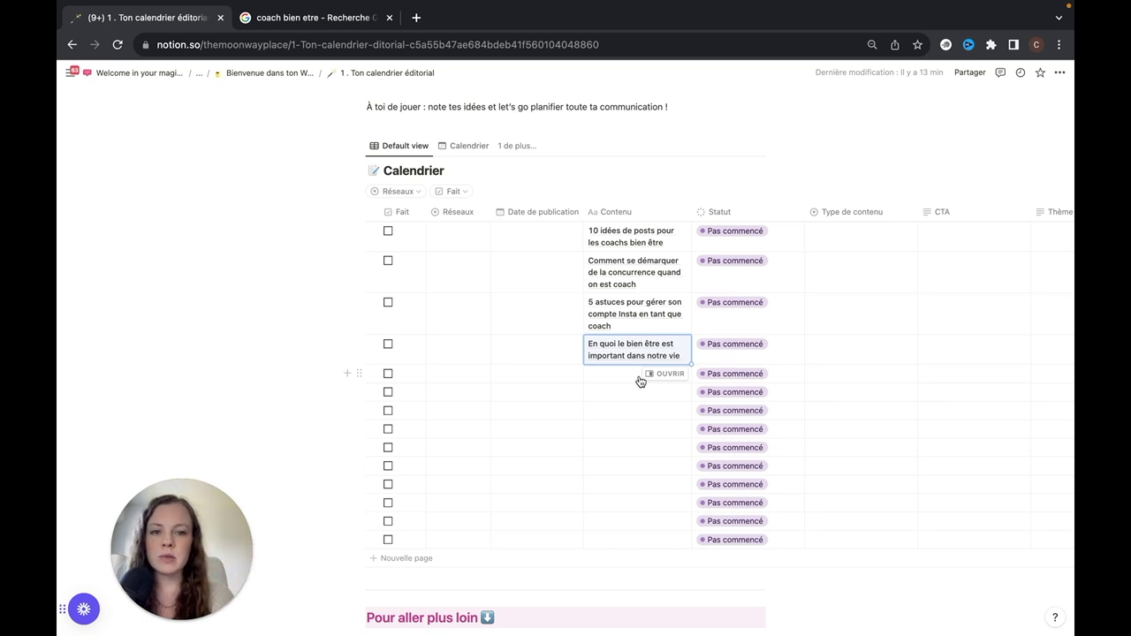
Step: Enter "Quand un coach bien être entre dans ta vie" as the fifth row's Contenu
left_click(640, 378)
type("Quand")
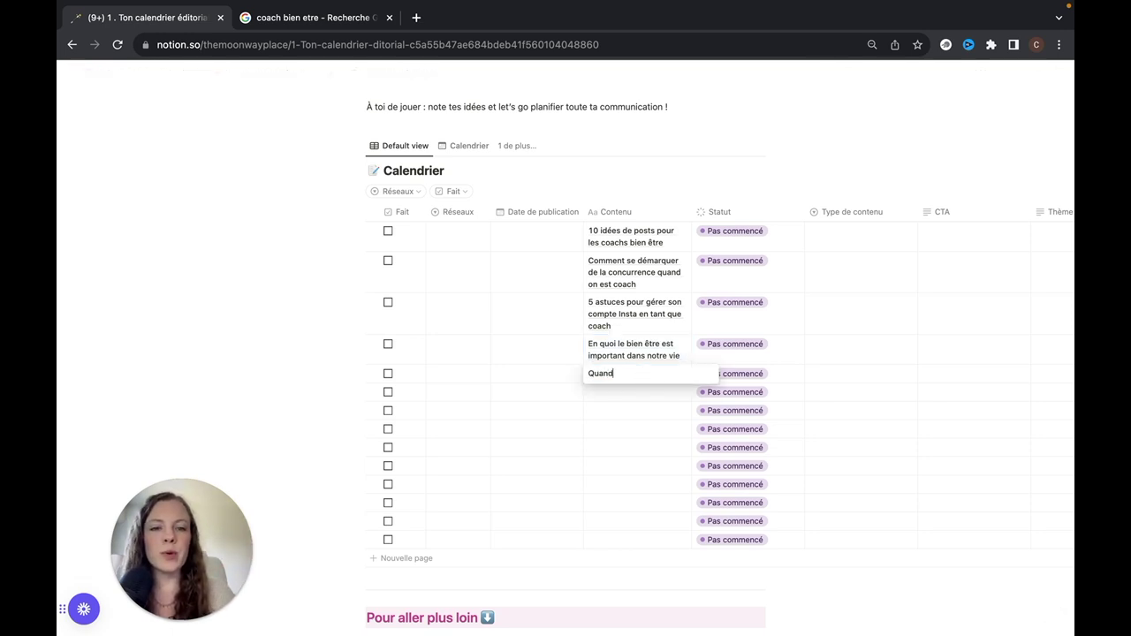
type(" un coa")
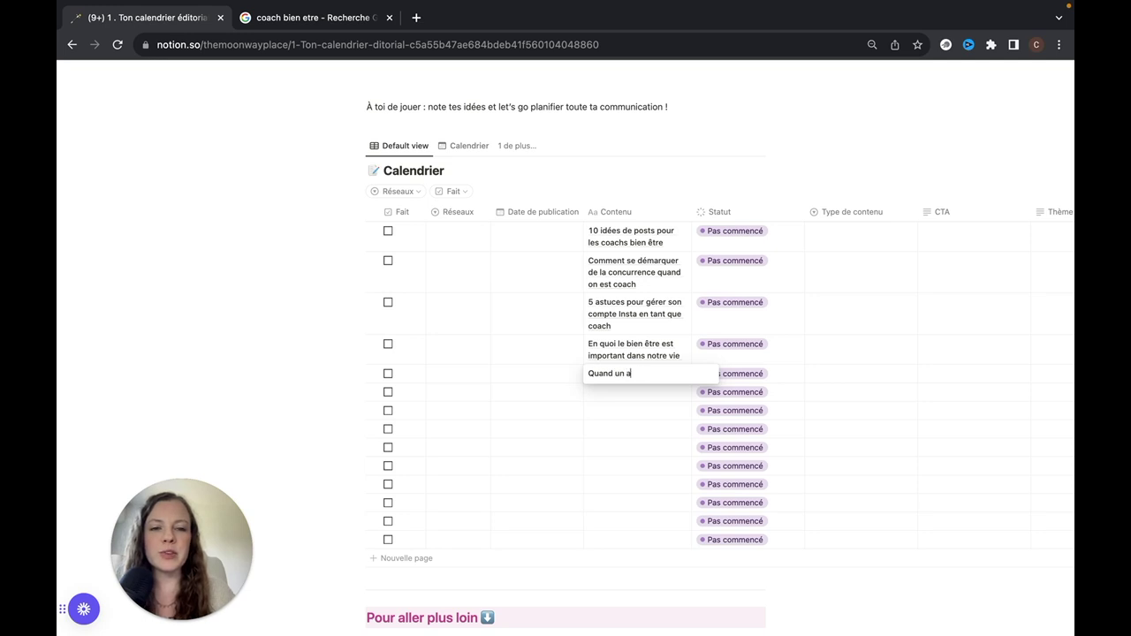
type("ch bien ")
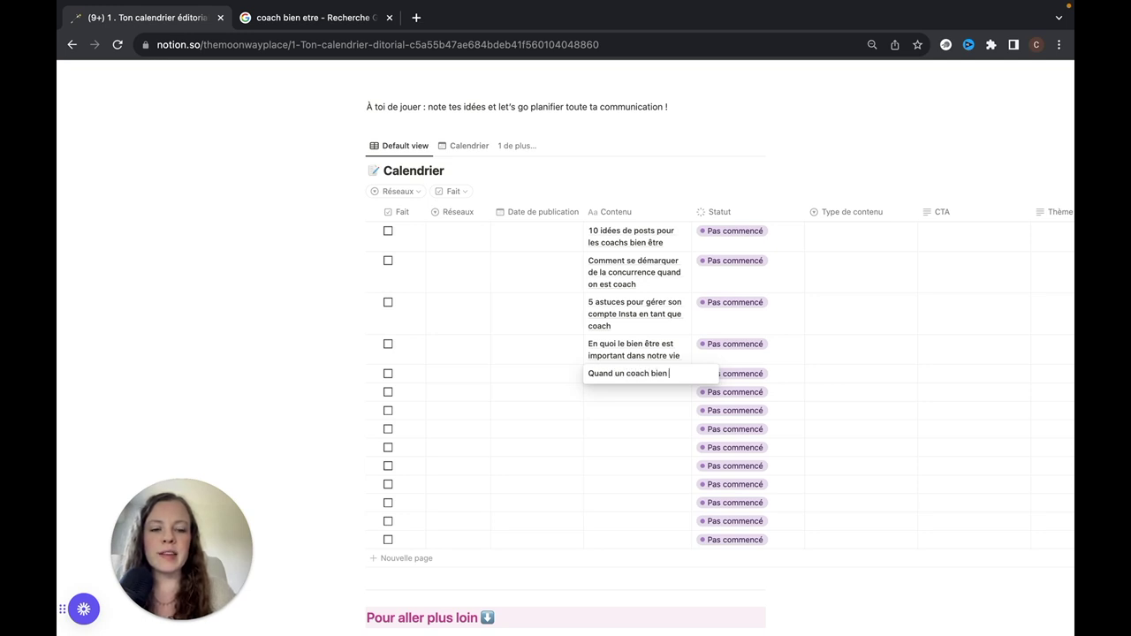
type("être entre d")
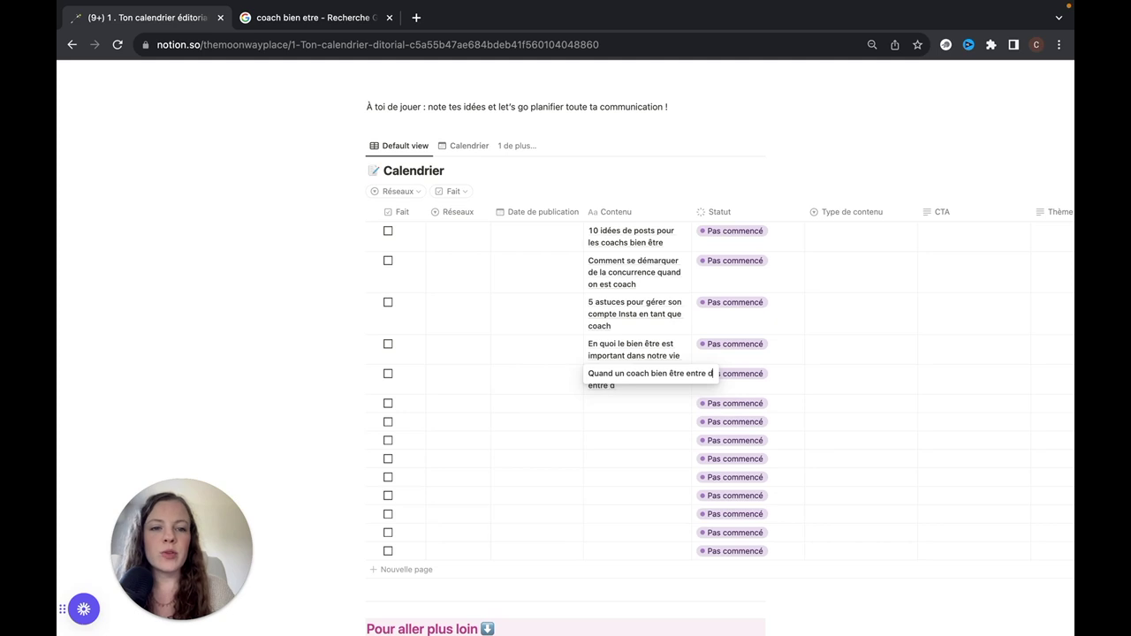
type("ans ta vie")
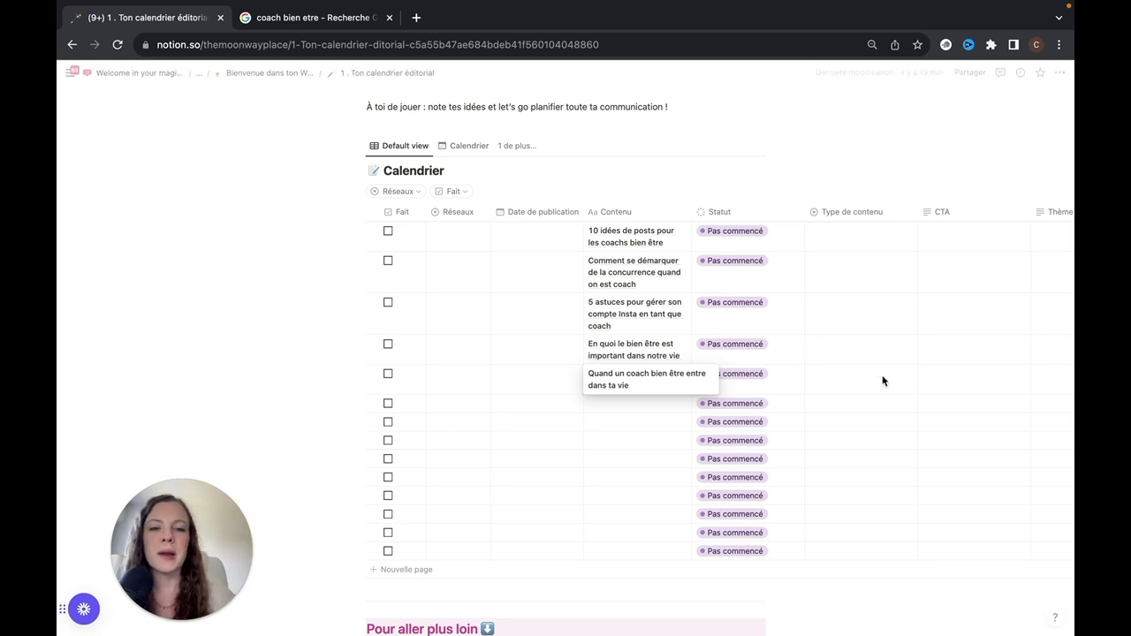
key("Escape")
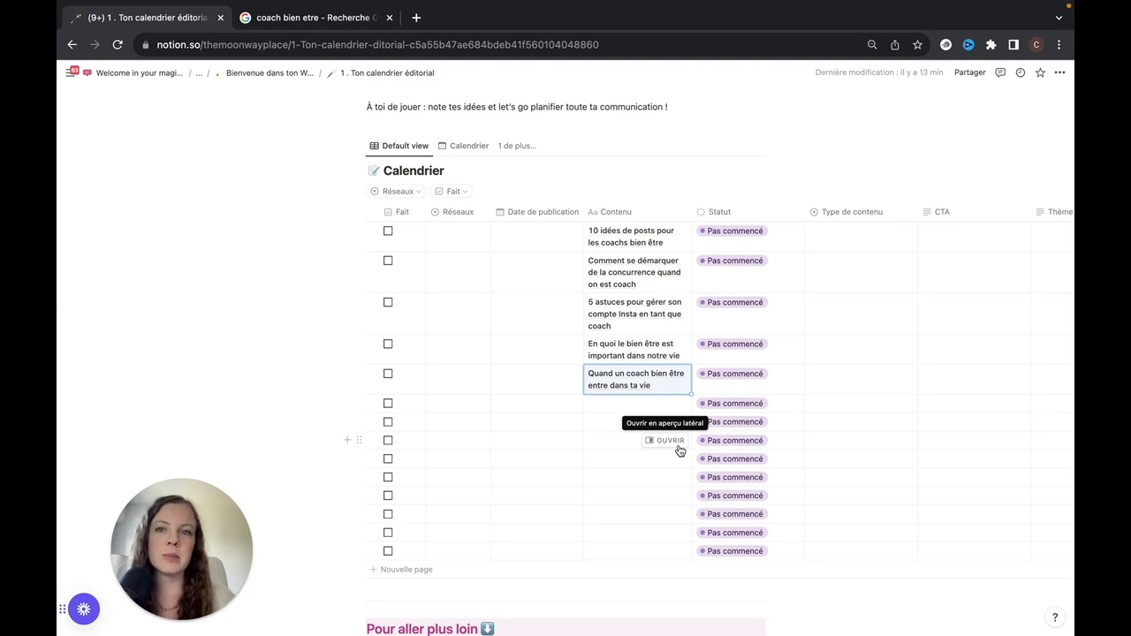
Step: Return to the Google results and search for "coach bien etre blog"
left_click(343, 21)
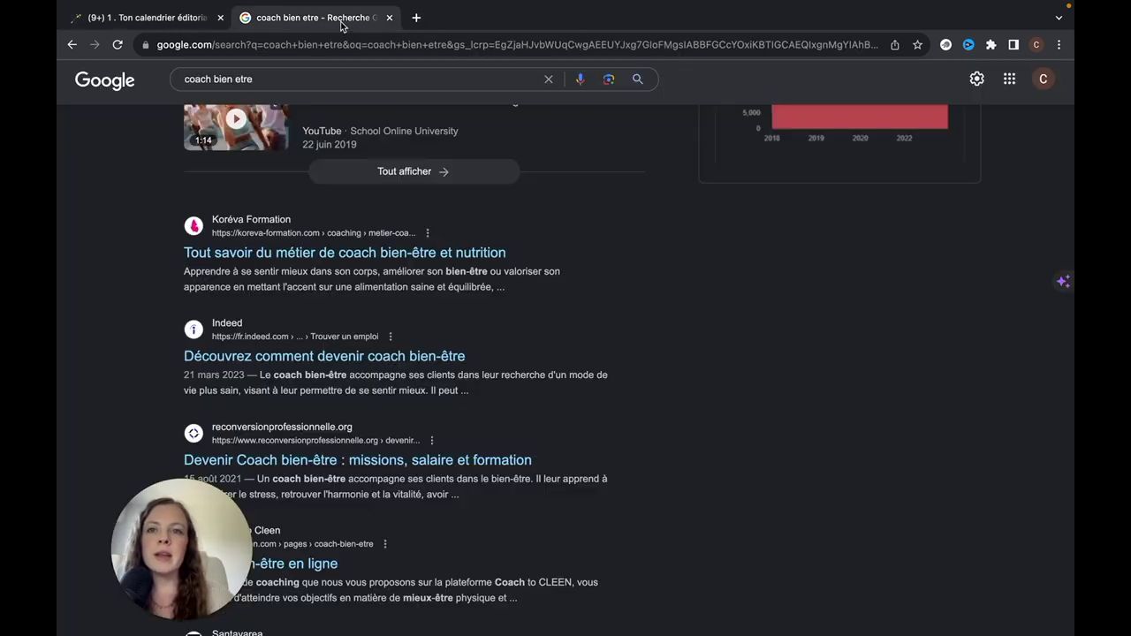
left_click(318, 85)
type("blog")
key("Return")
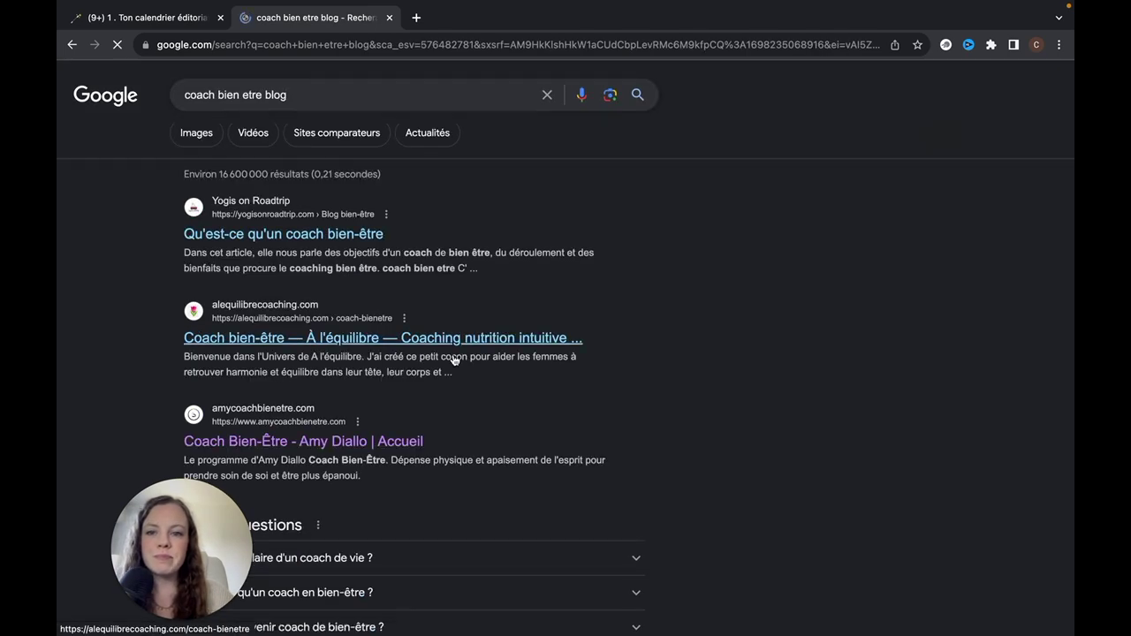
Step: Open the individual wellness coach's website from the Google results and go to its blog
scroll(442, 225, "down", 4)
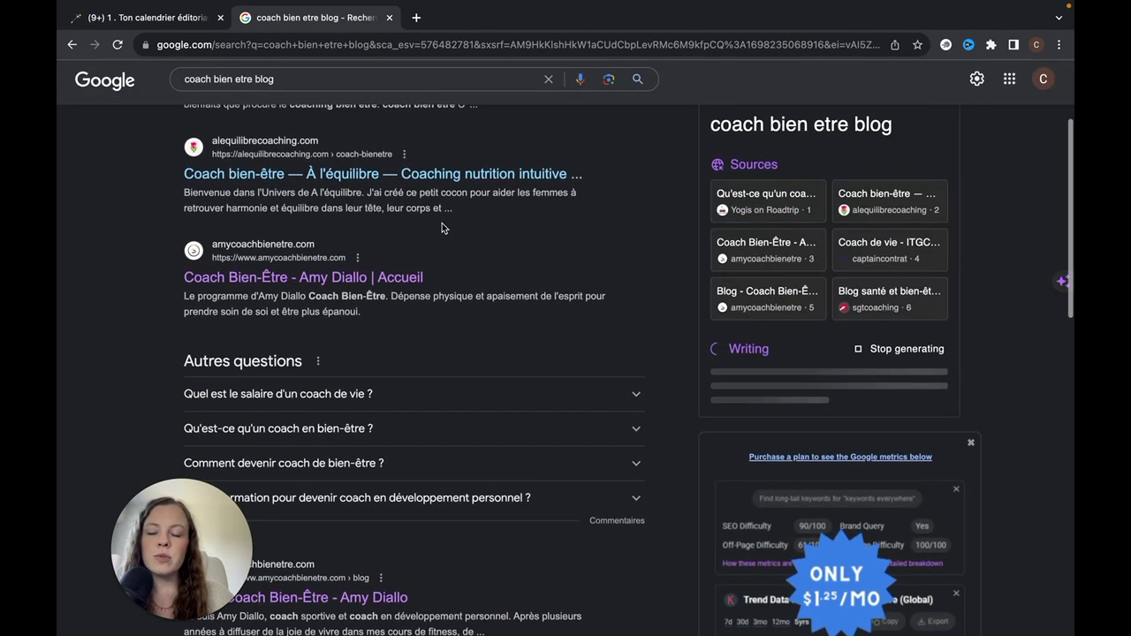
scroll(442, 228, "down", 3)
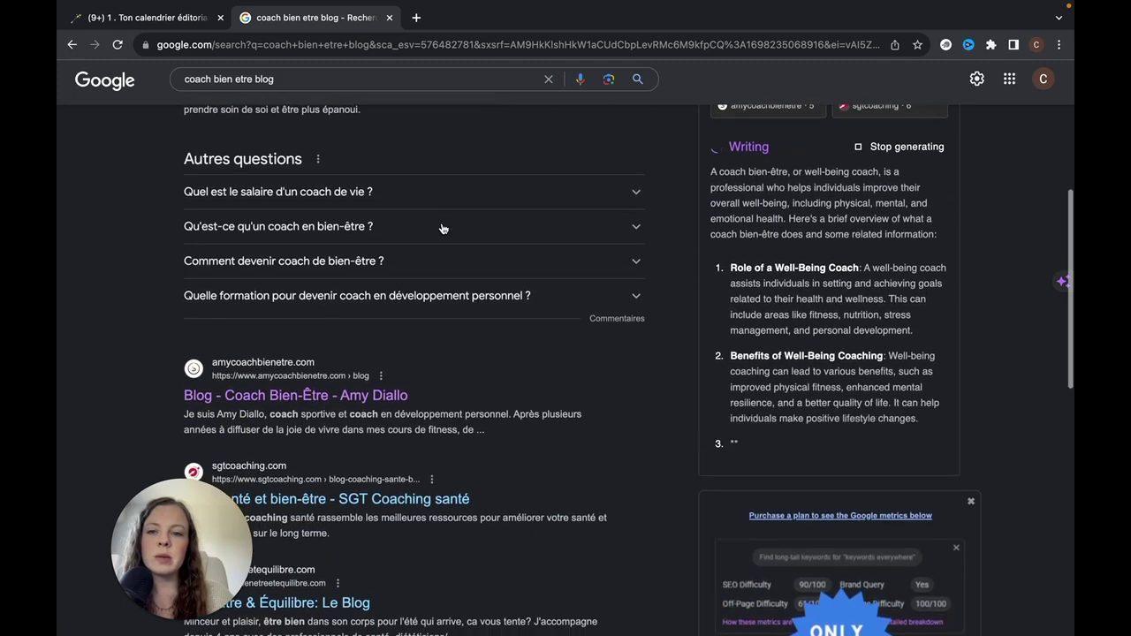
scroll(442, 229, "up", 4)
left_click(380, 329)
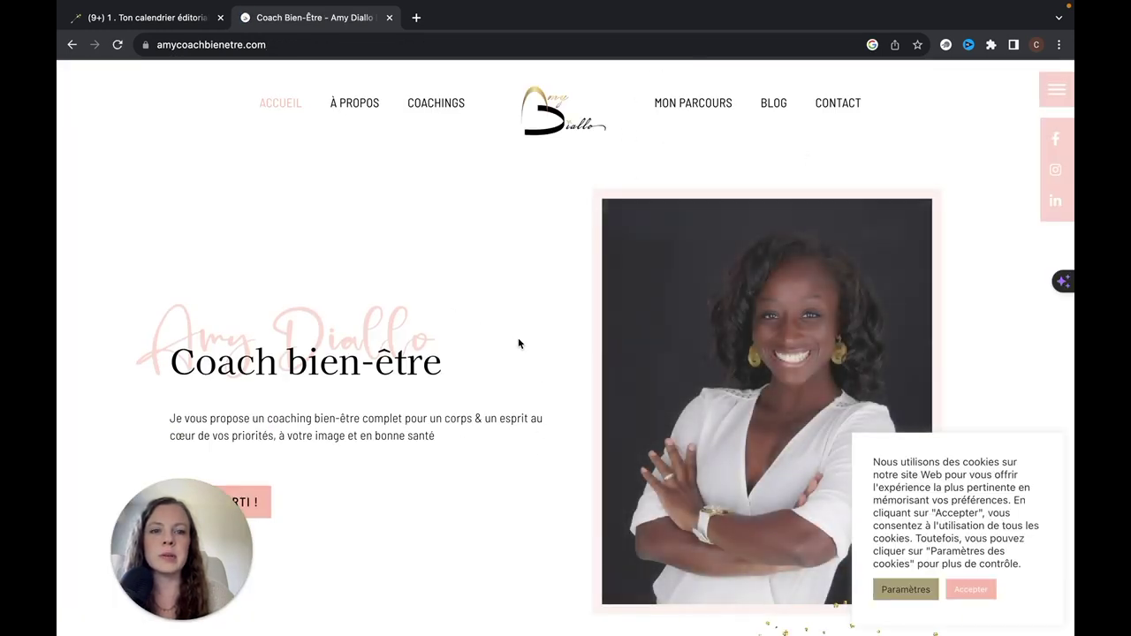
scroll(518, 343, "down", 6)
scroll(789, 336, "up", 7)
left_click(766, 107)
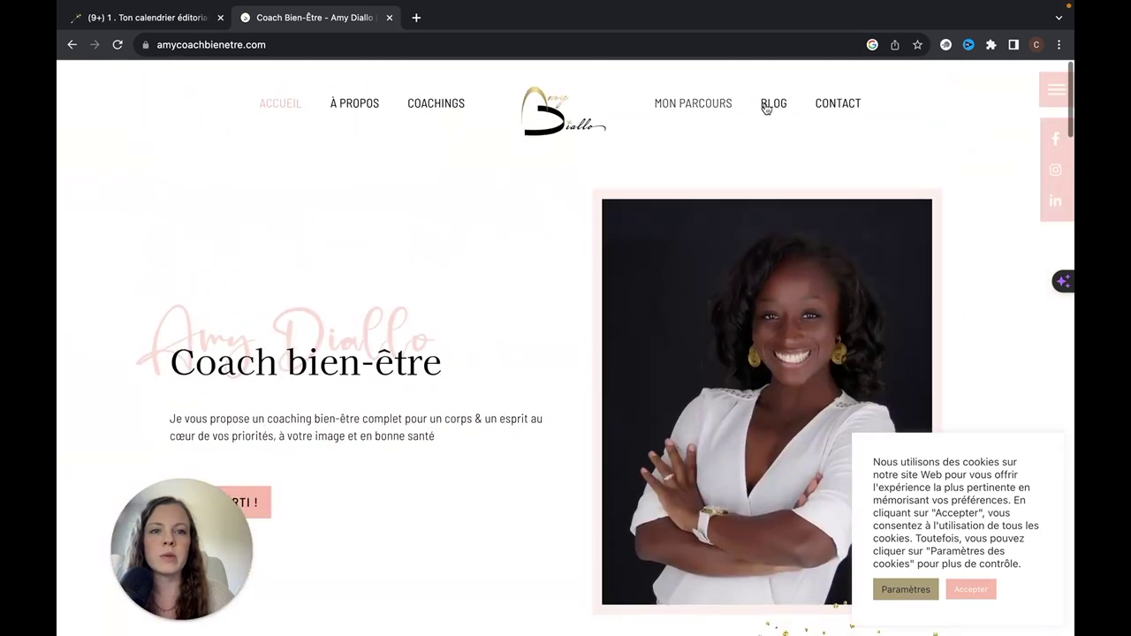
Step: Examine the article titles on the wellness coach's blog for content ideas
scroll(677, 454, "down", 3)
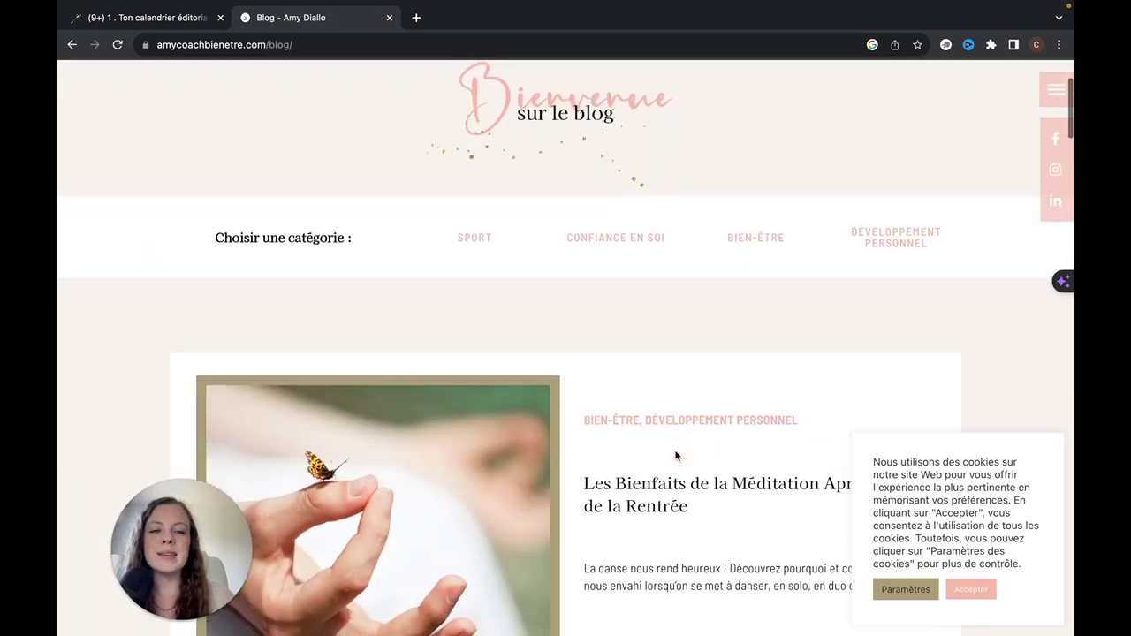
scroll(677, 455, "down", 6)
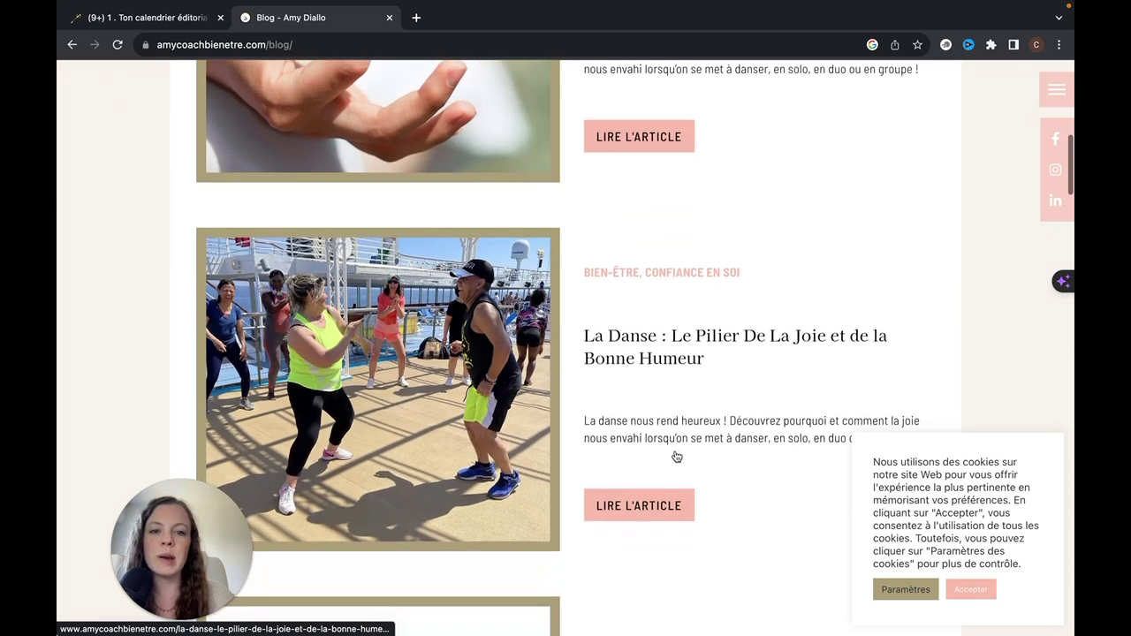
scroll(677, 456, "down", 5)
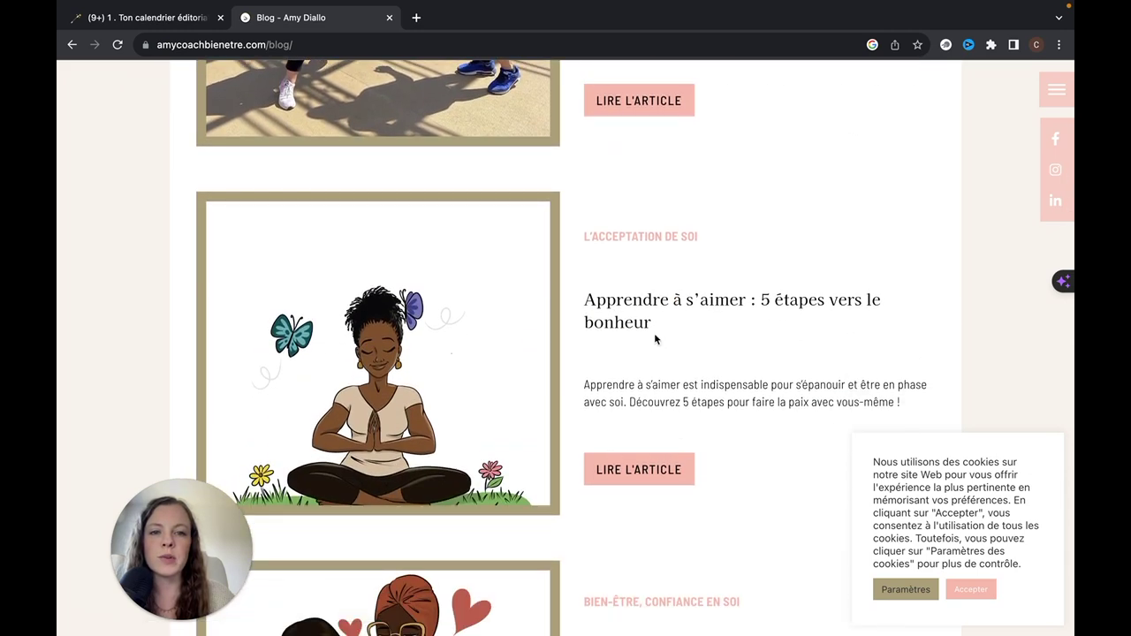
scroll(762, 342, "down", 4)
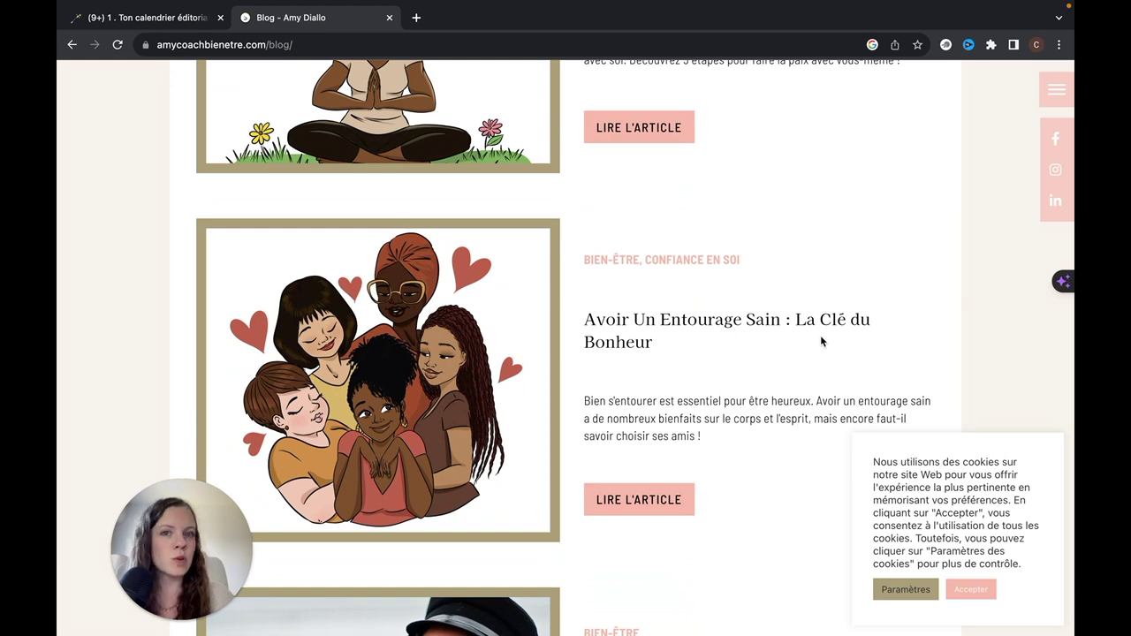
scroll(820, 341, "down", 5)
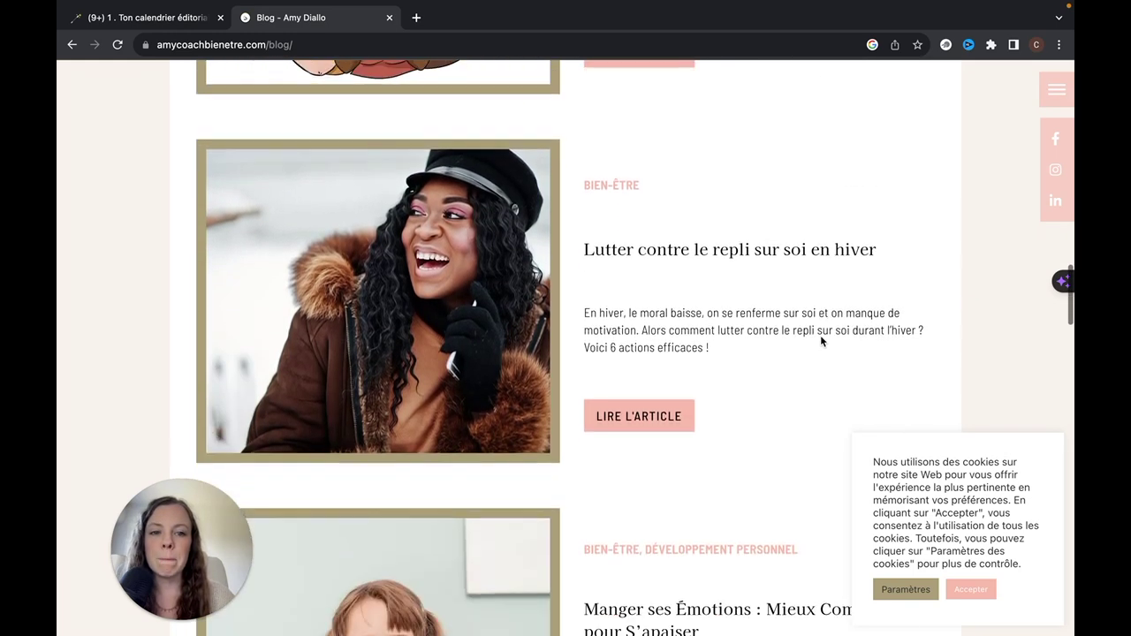
scroll(820, 335, "down", 2)
Step: Return to the Notion calendar and enter "5 idées de contenu pour parler de l'entourage" as the sixth row's Contenu
left_click(163, 18)
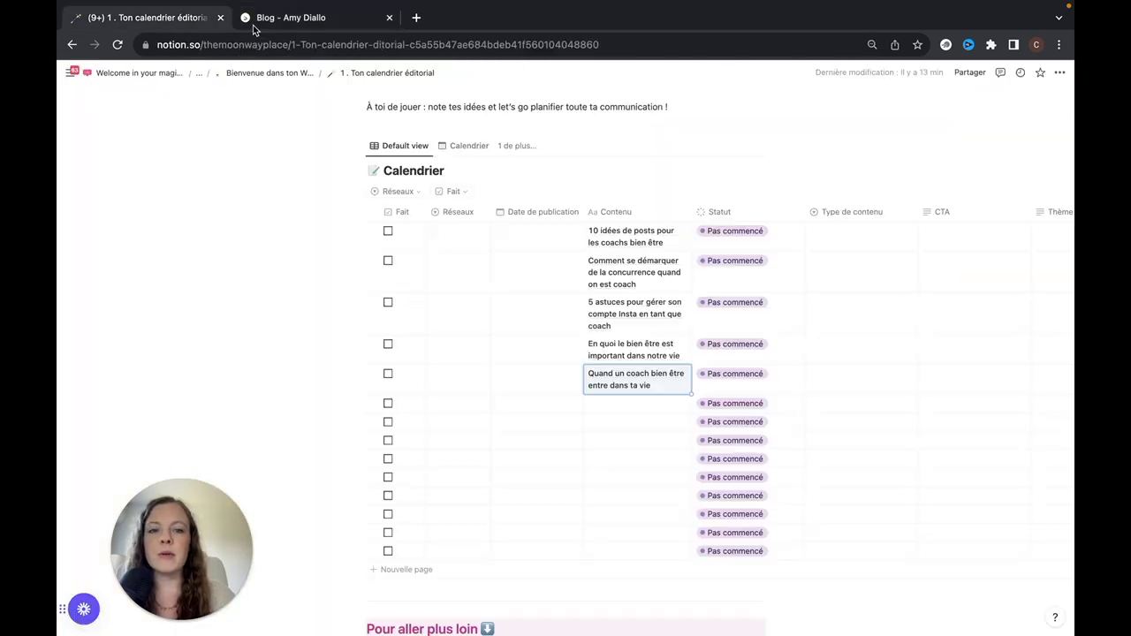
left_click(605, 405)
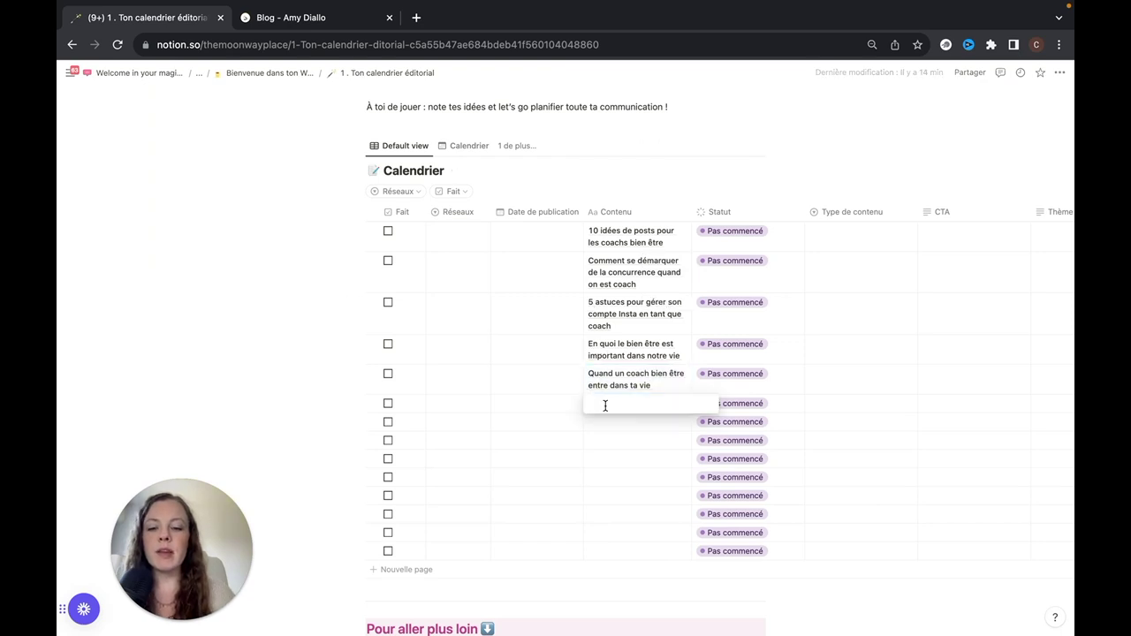
type("5 idées de contenu pour ")
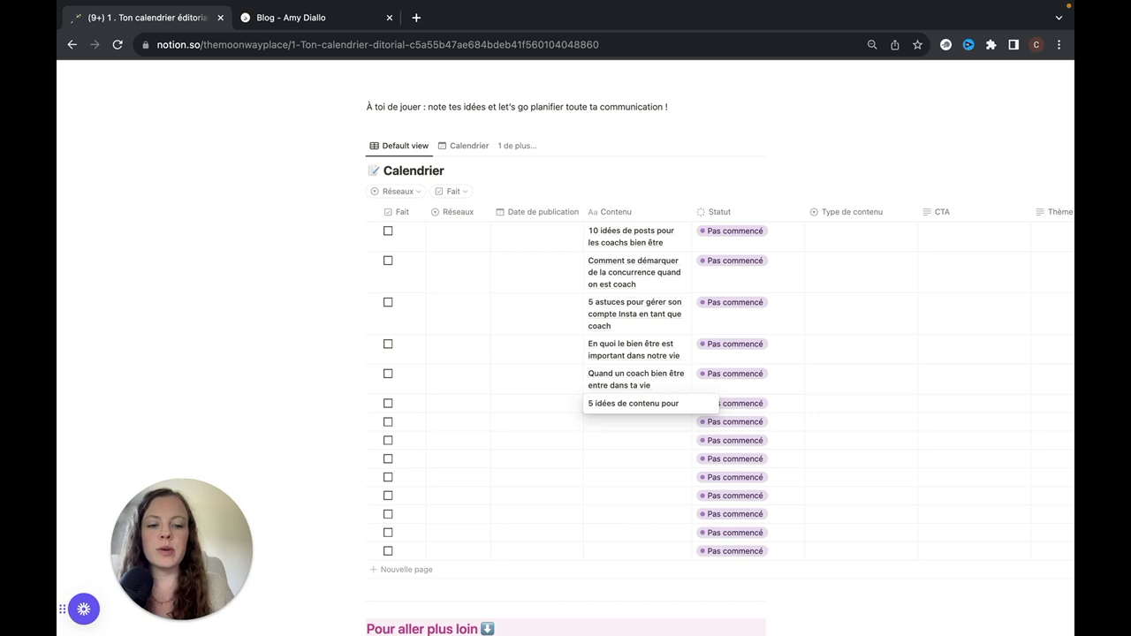
type("parler de")
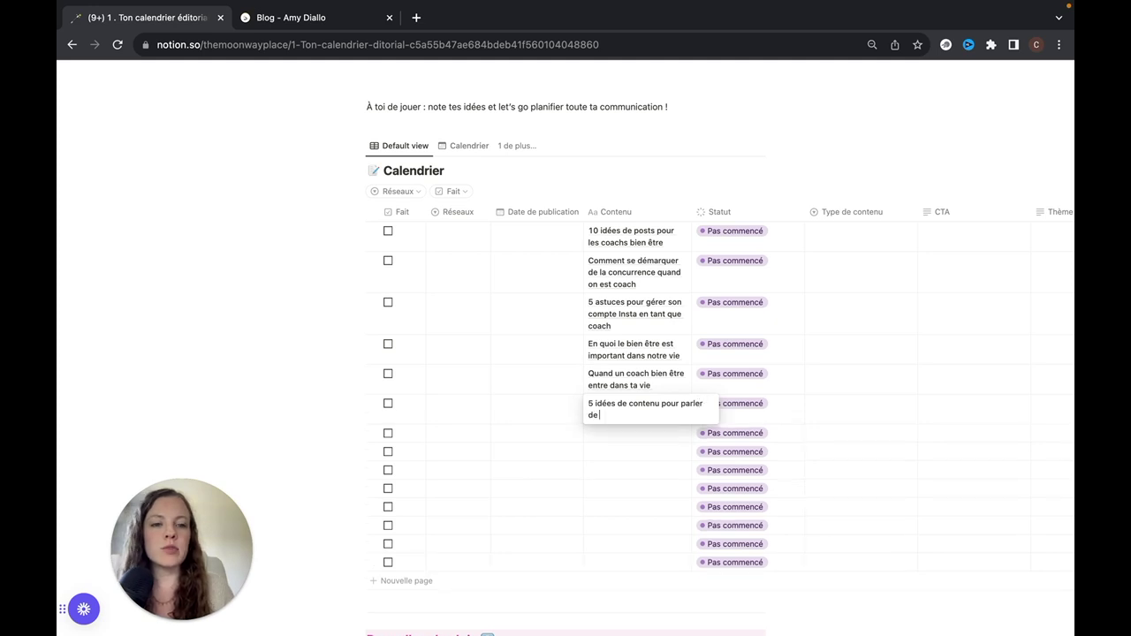
type(" l'entourage")
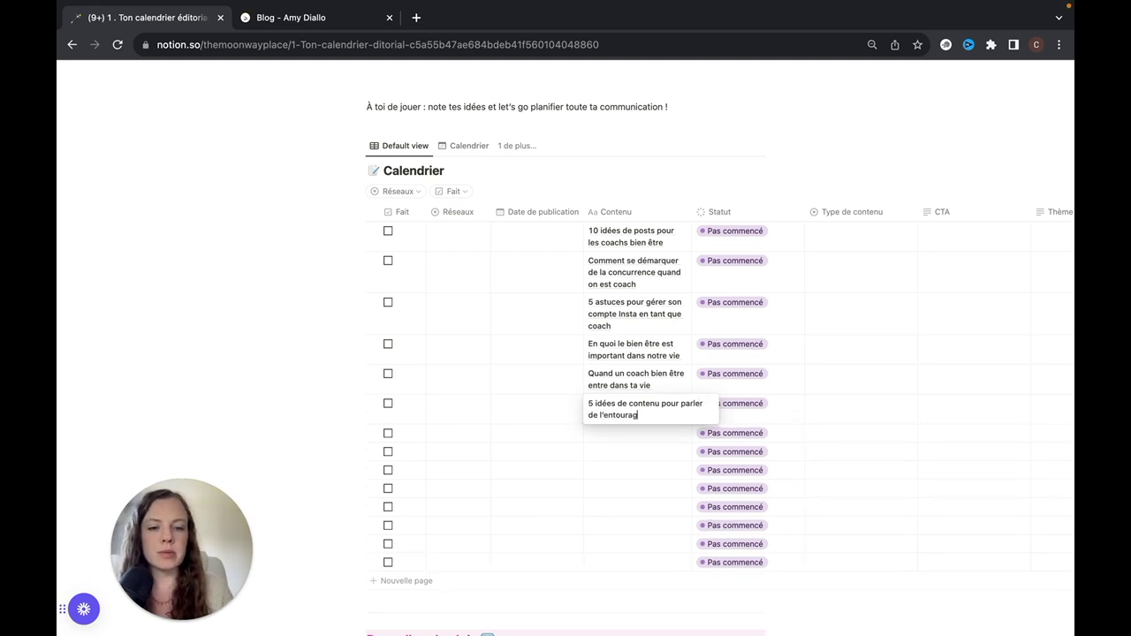
Step: Go back to the wellness coach's blog and look through its older articles for more topics
left_click(312, 56)
scroll(601, 362, "down", 15)
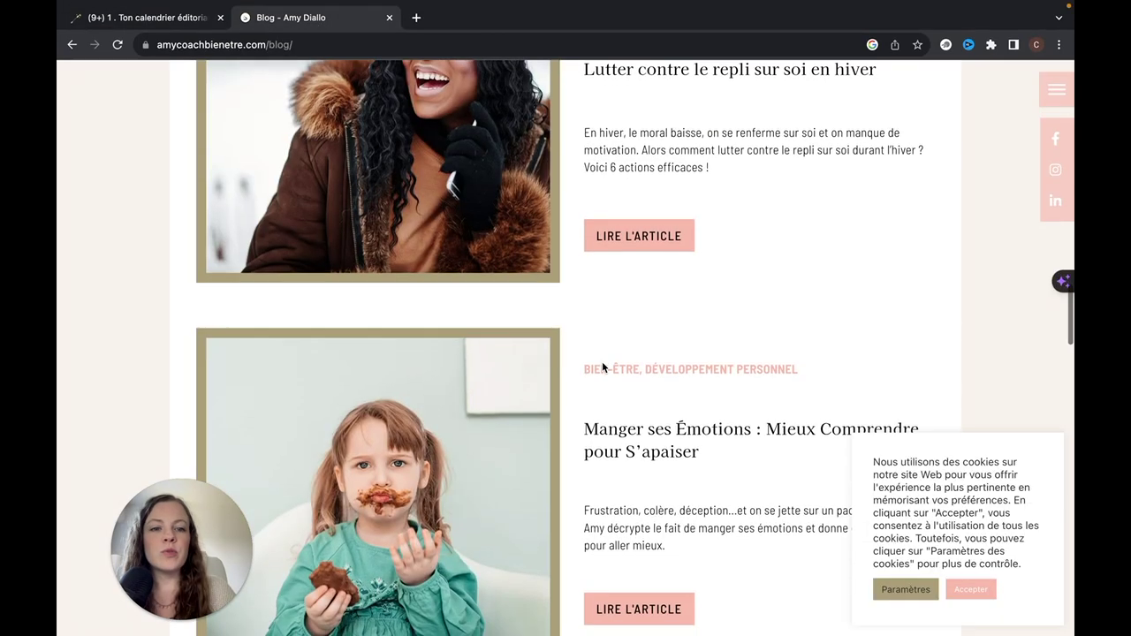
scroll(602, 368, "down", 3)
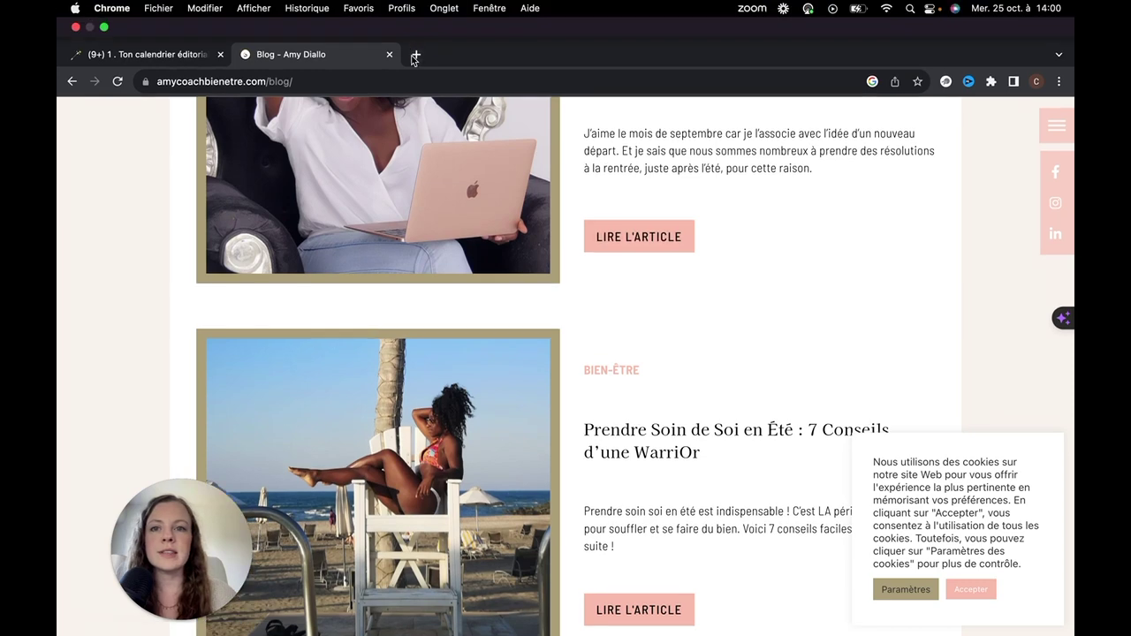
Step: Open Instagram in a new browser tab and search for "community manager coach bien etre"
left_click(416, 18)
type("insta")
key("Return")
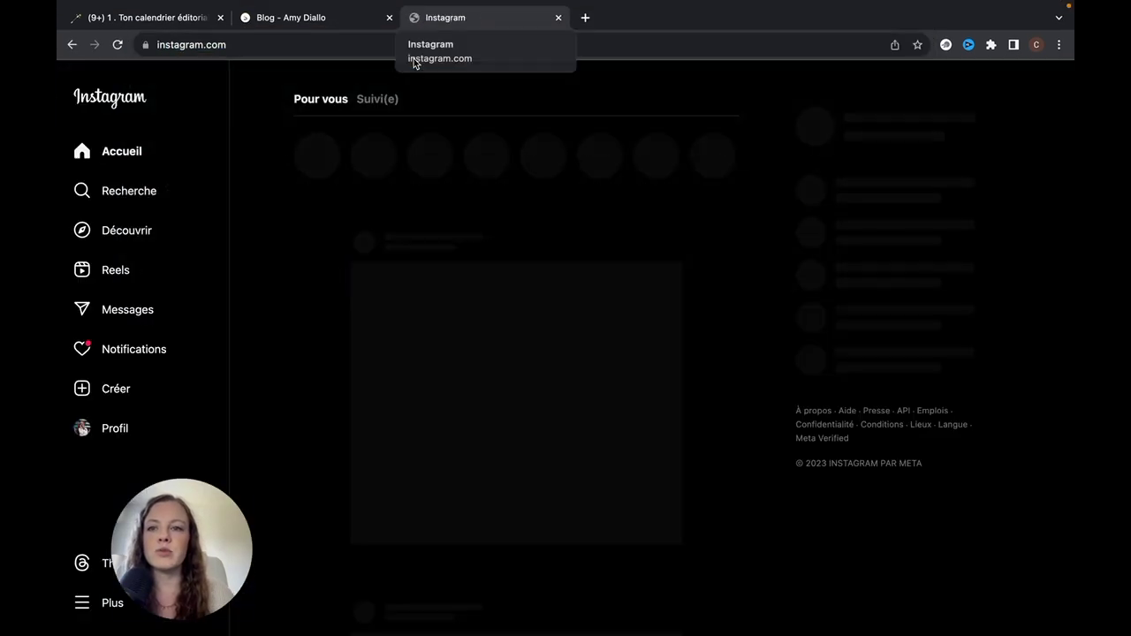
left_click(132, 190)
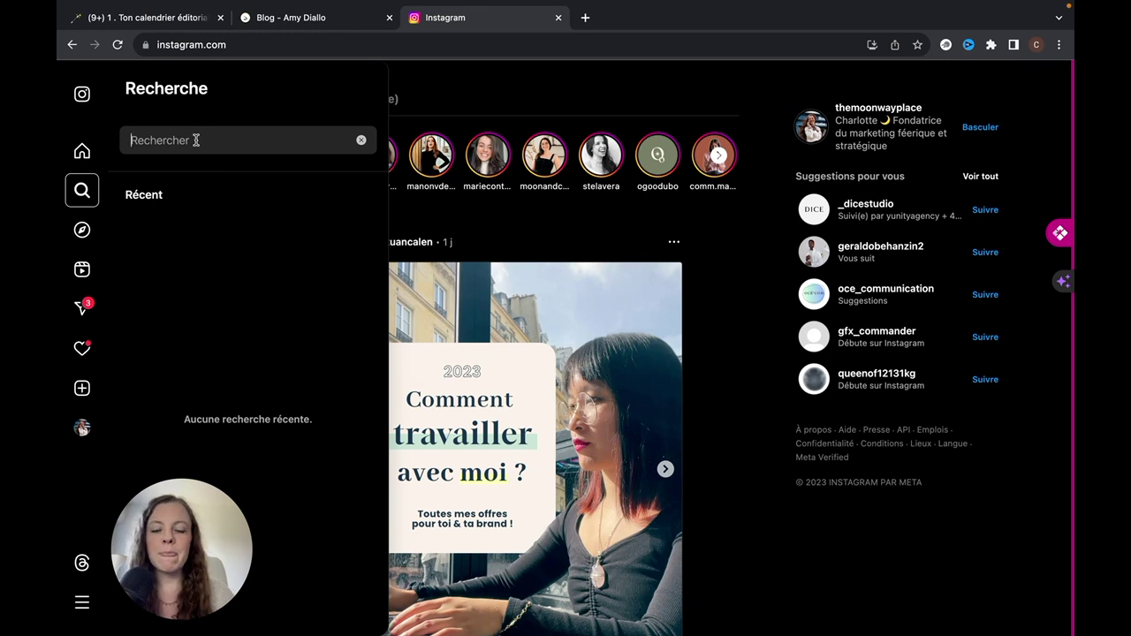
type("community manage")
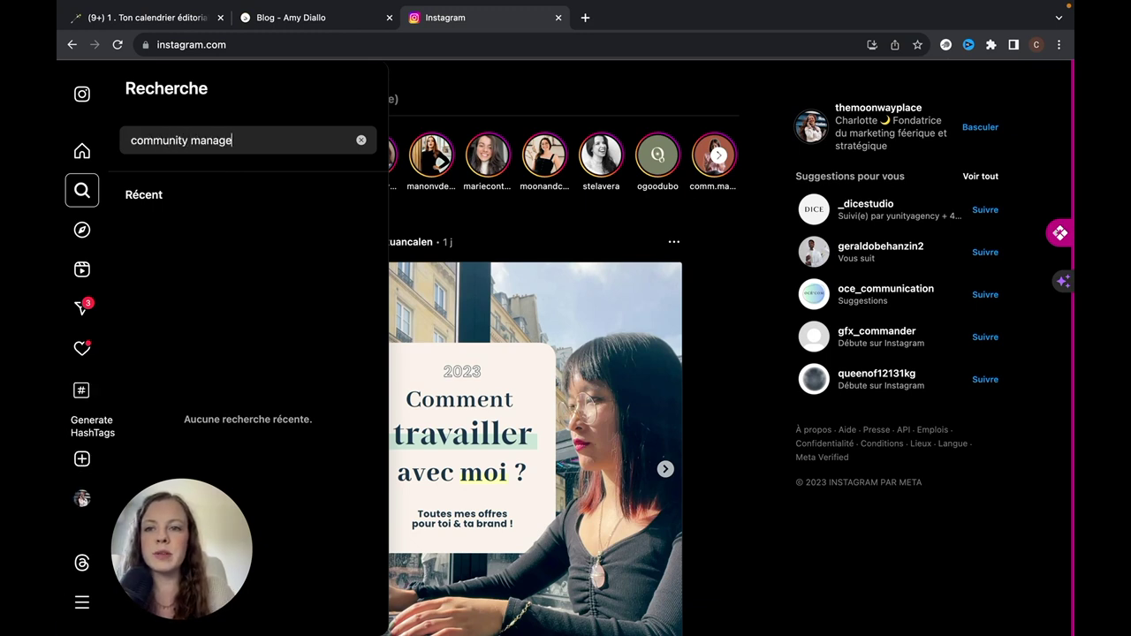
type("r c")
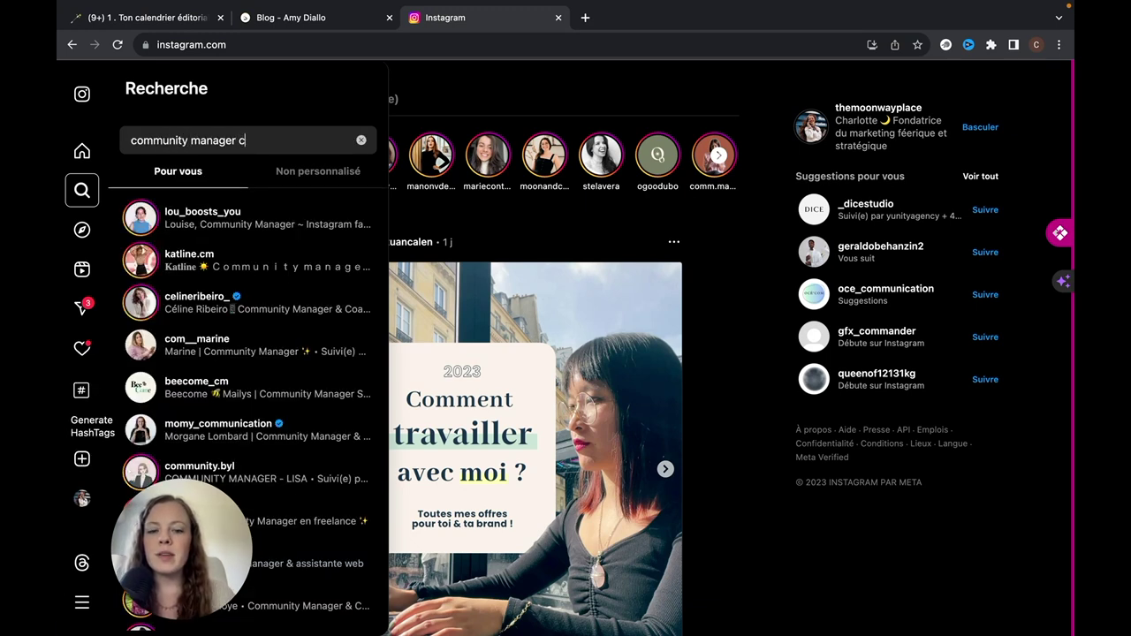
type("oach ")
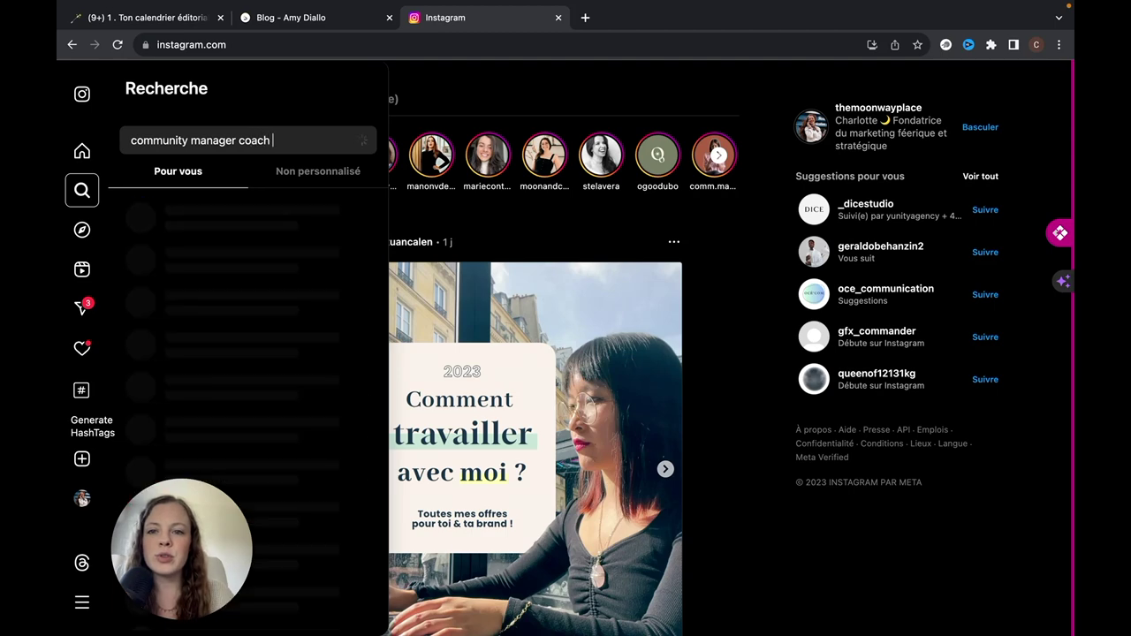
type("bien etre")
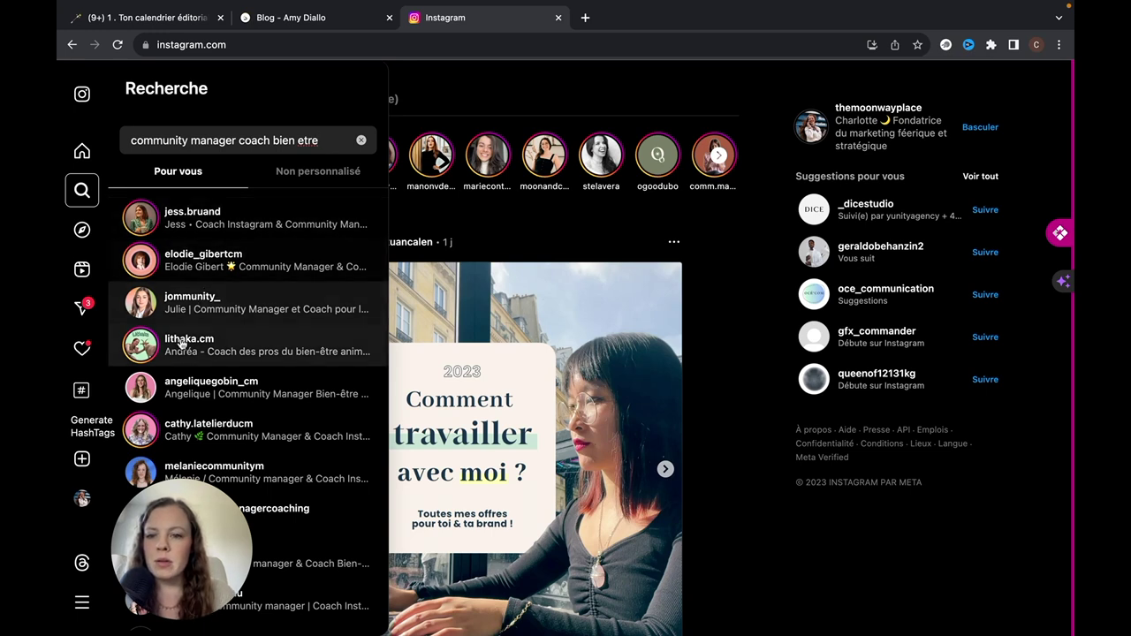
Step: Open the profile of the "Community Manager Bien-être" from the search results and examine the bio and published posts for content ideas
left_click(275, 405)
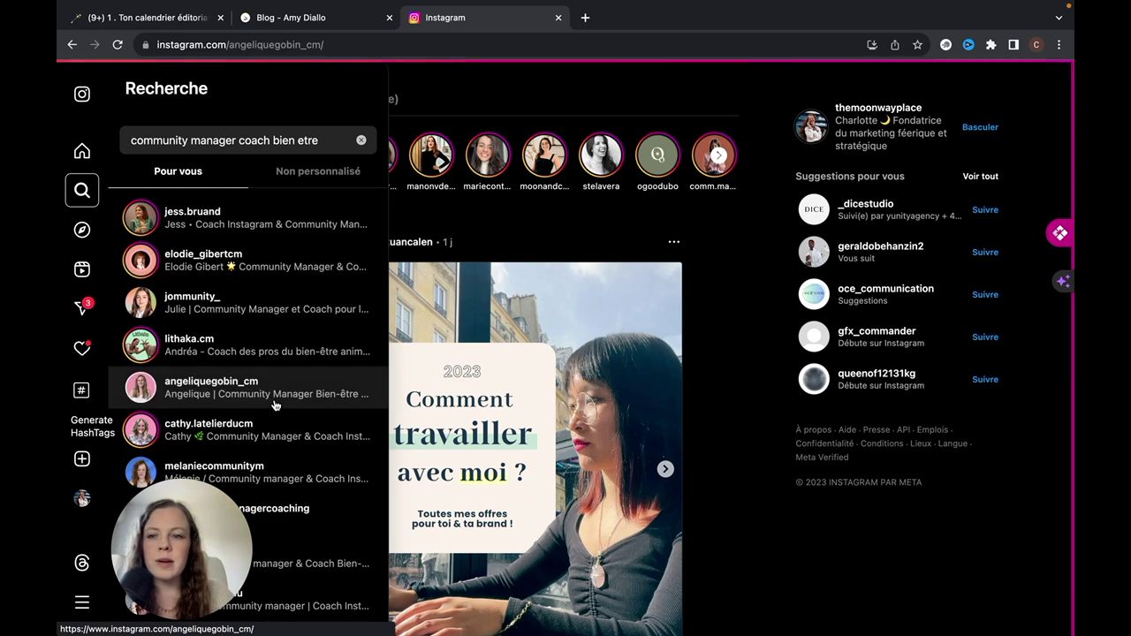
scroll(780, 303, "down", 3)
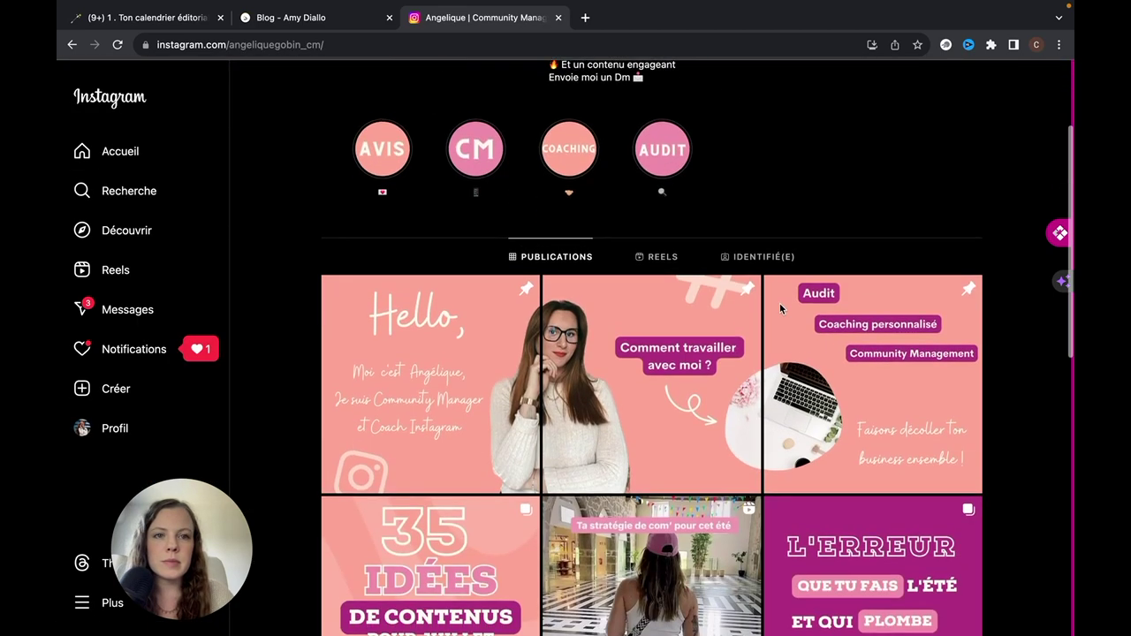
scroll(780, 304, "up", 3)
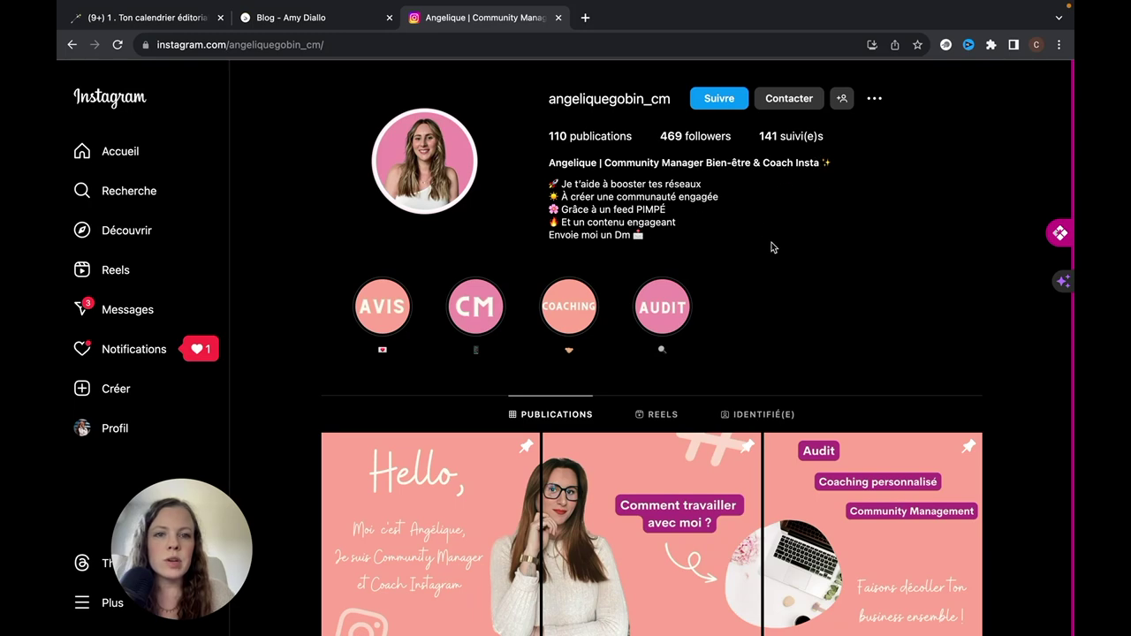
scroll(771, 241, "down", 5)
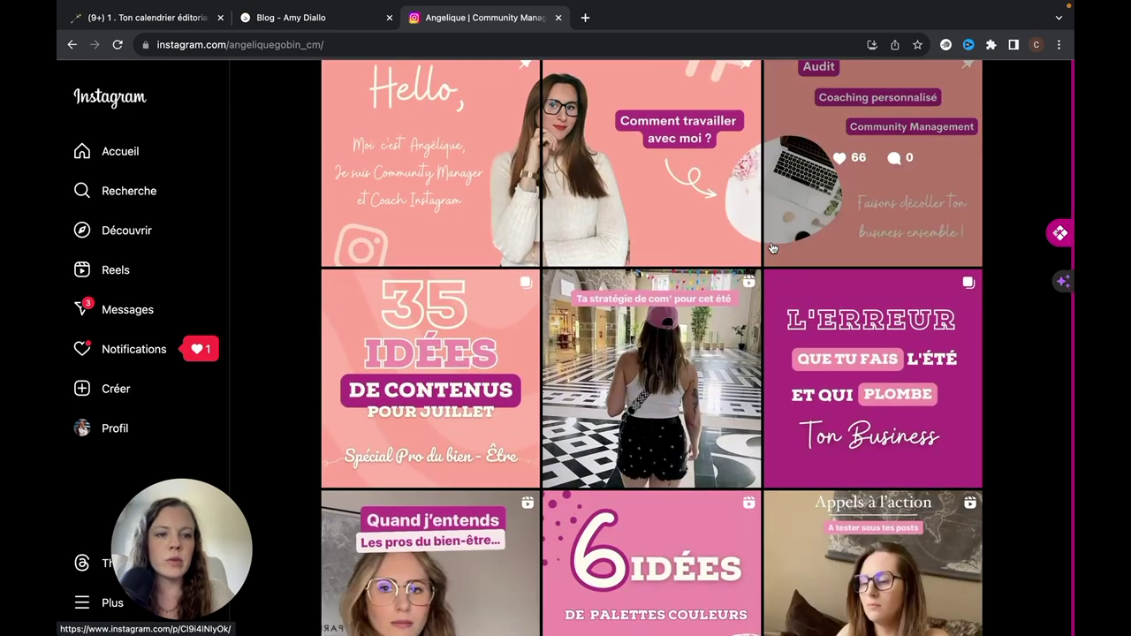
scroll(772, 248, "down", 3)
scroll(771, 248, "down", 4)
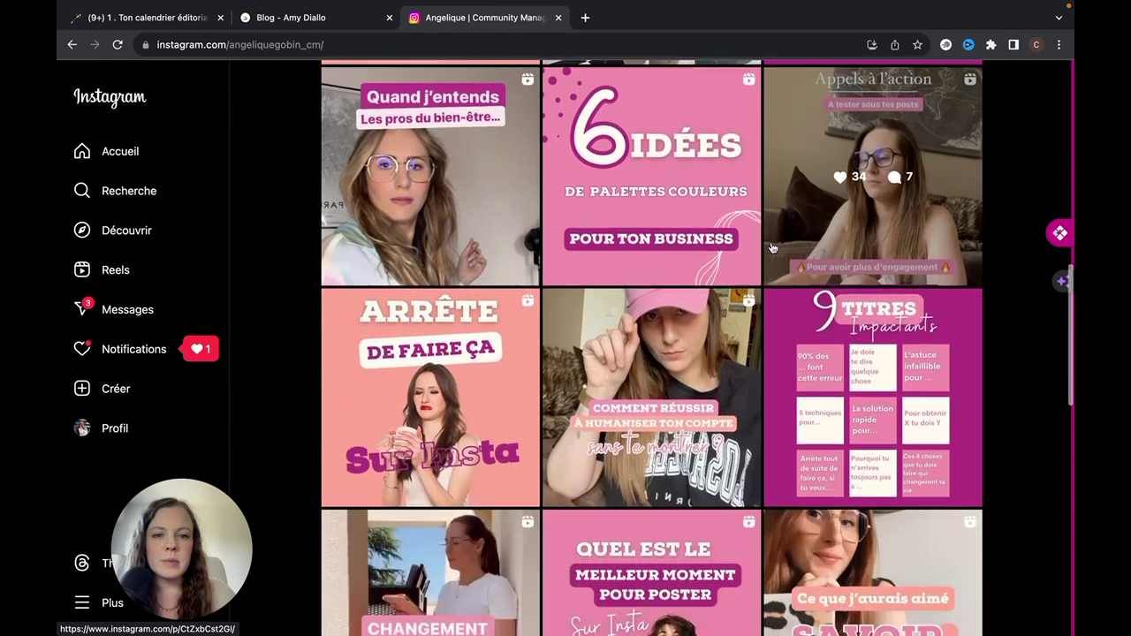
Step: Look through the older posts on the community manager's Instagram profile for content ideas and return to the Notion calendar
scroll(771, 248, "down", 5)
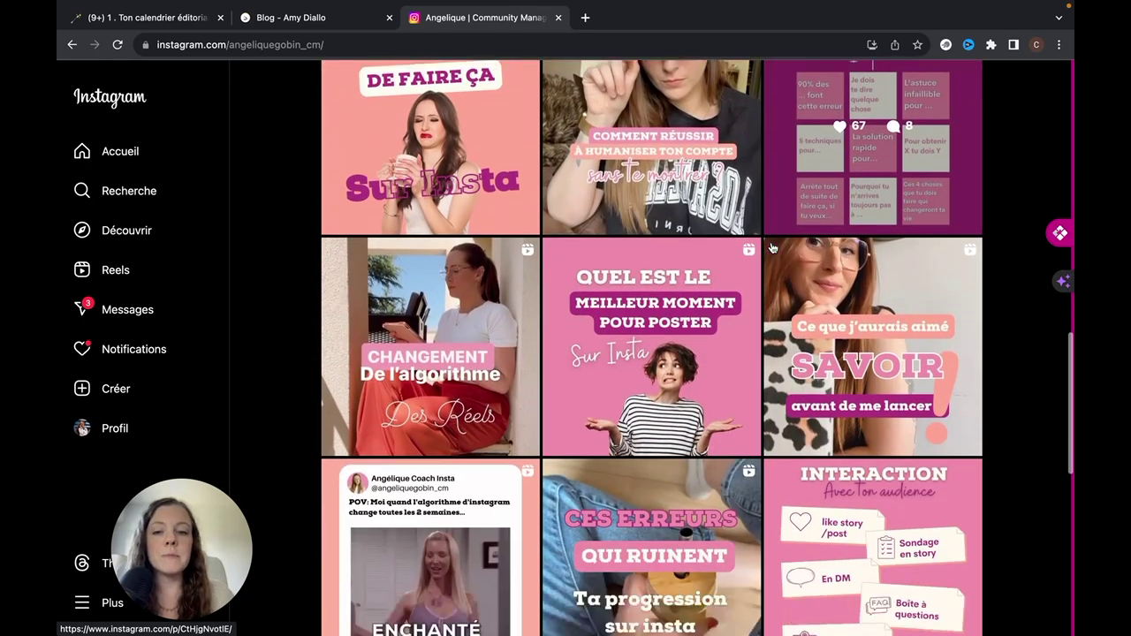
scroll(772, 249, "down", 4)
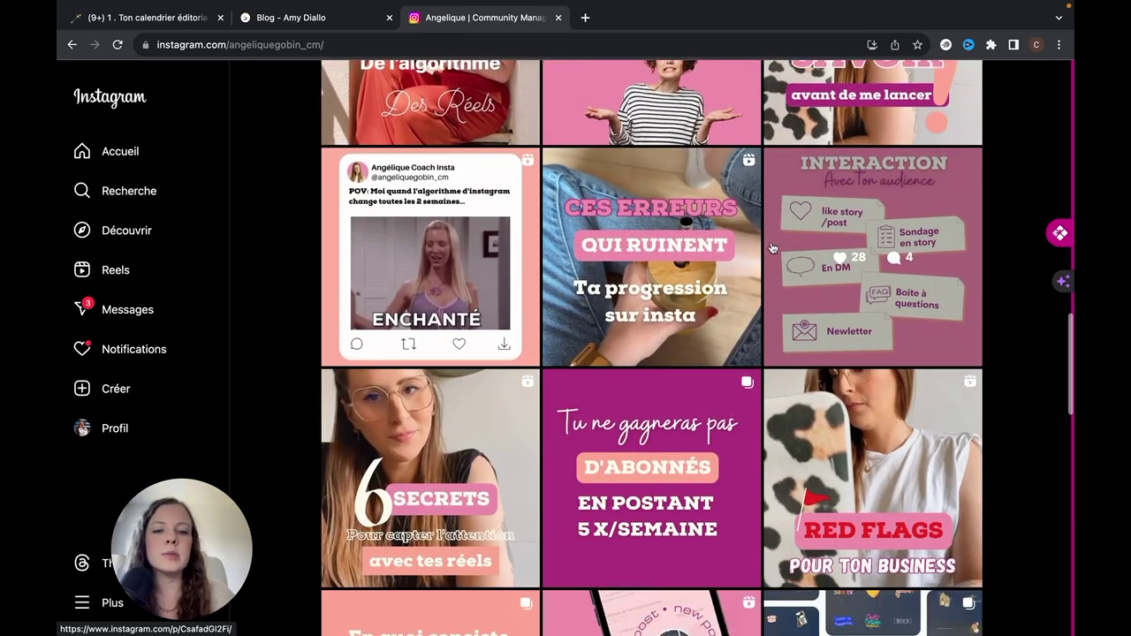
scroll(771, 248, "down", 4)
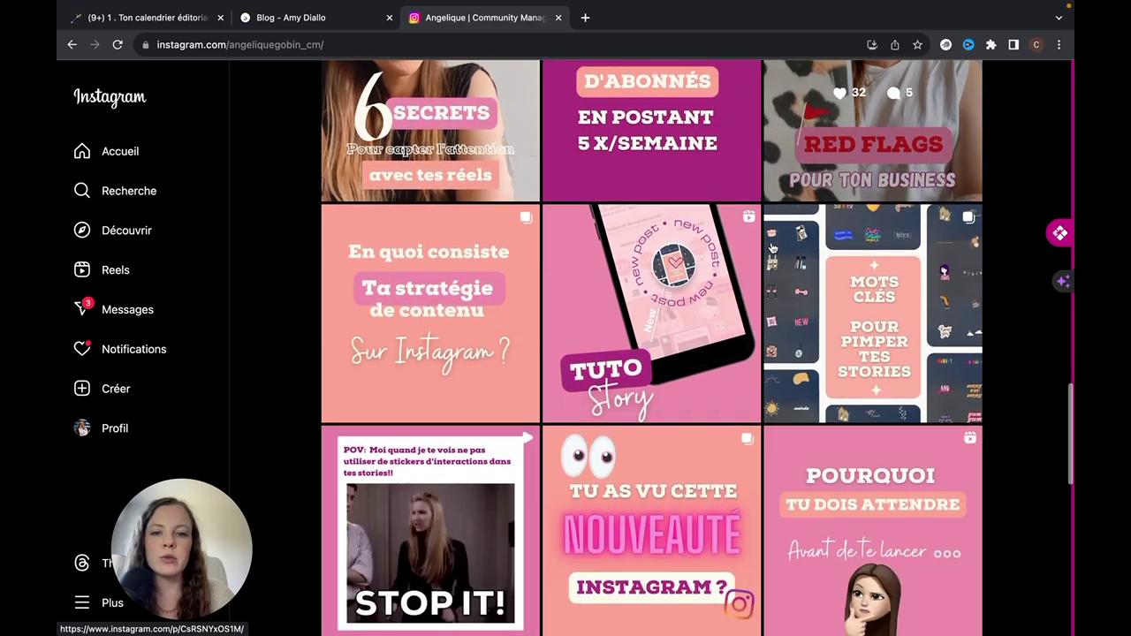
scroll(771, 248, "down", 1)
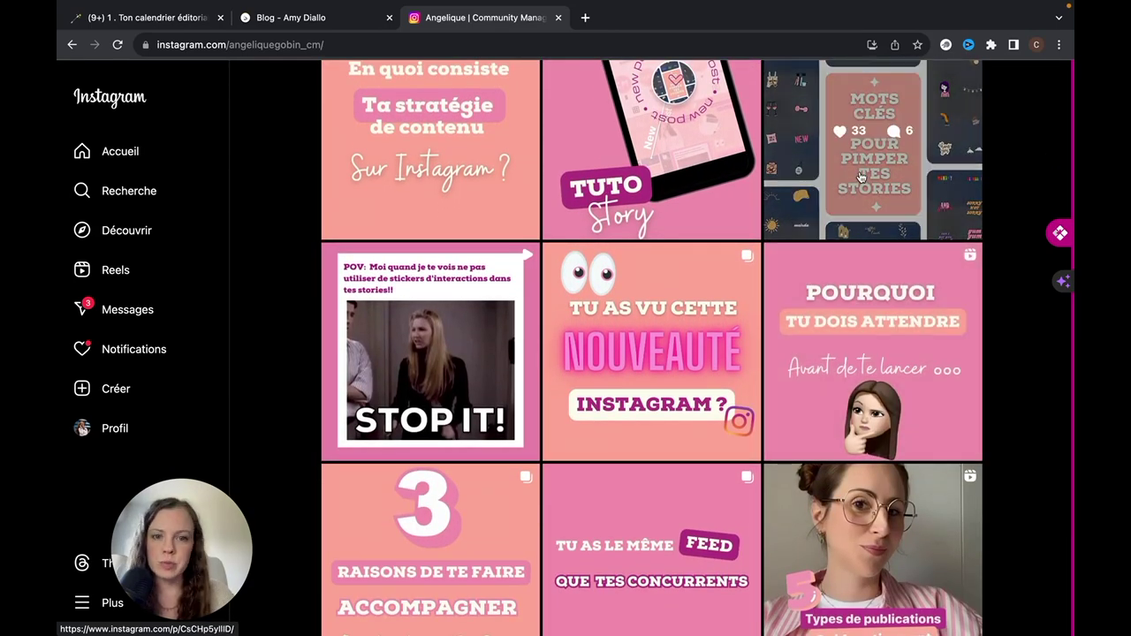
scroll(861, 177, "down", 3)
scroll(861, 177, "down", 1)
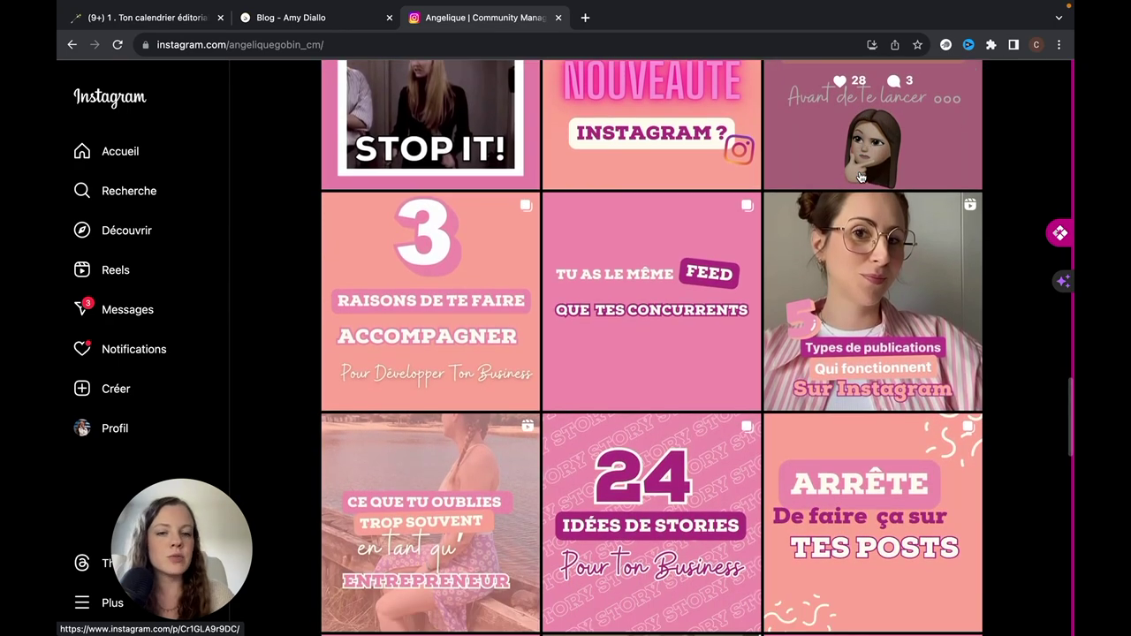
scroll(861, 177, "down", 2)
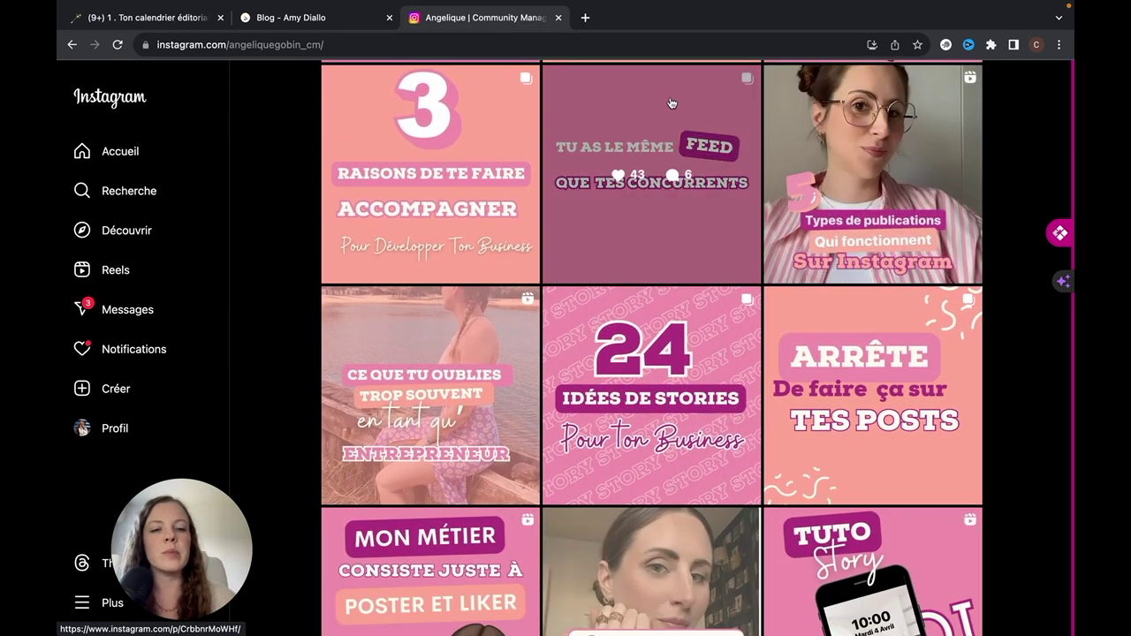
scroll(638, 352, "up", 3)
scroll(638, 352, "down", 1)
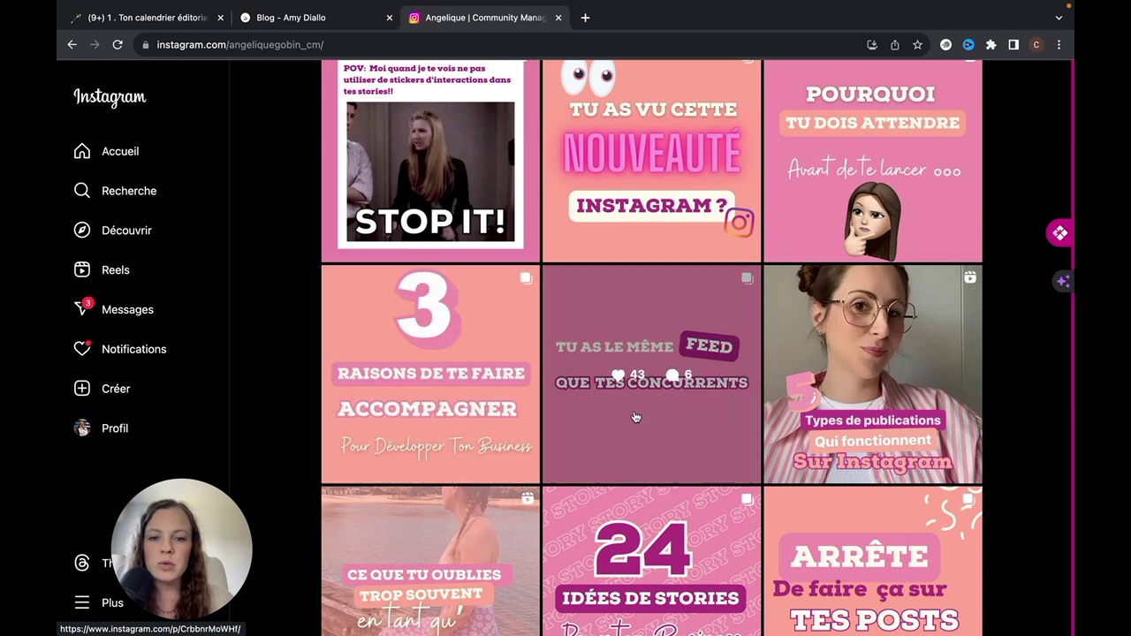
scroll(634, 417, "down", 4)
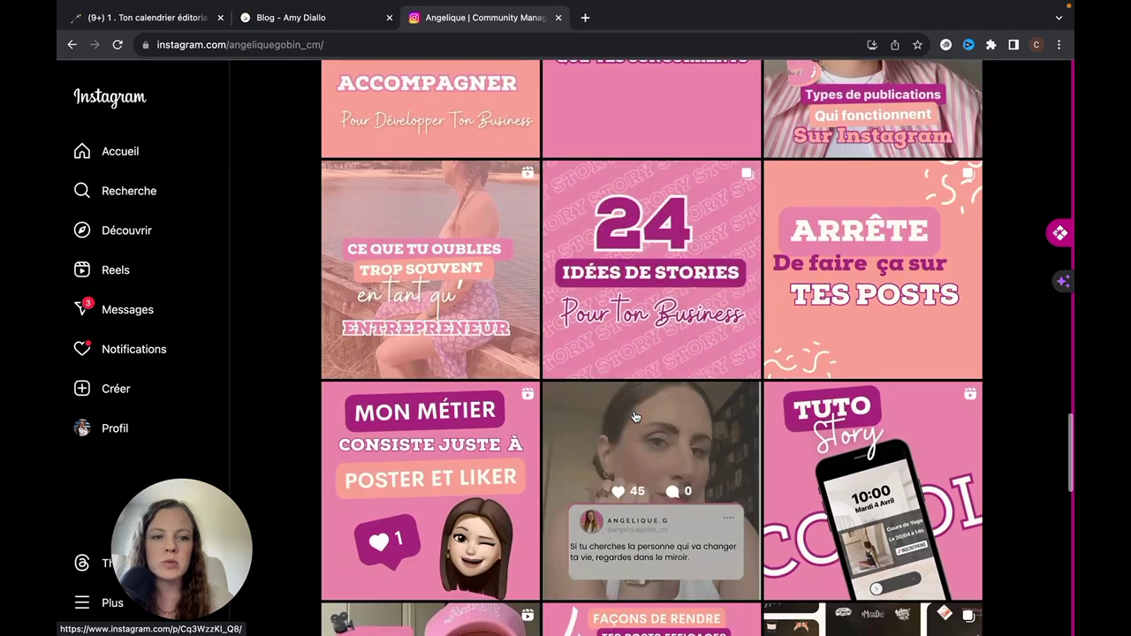
scroll(635, 417, "down", 1)
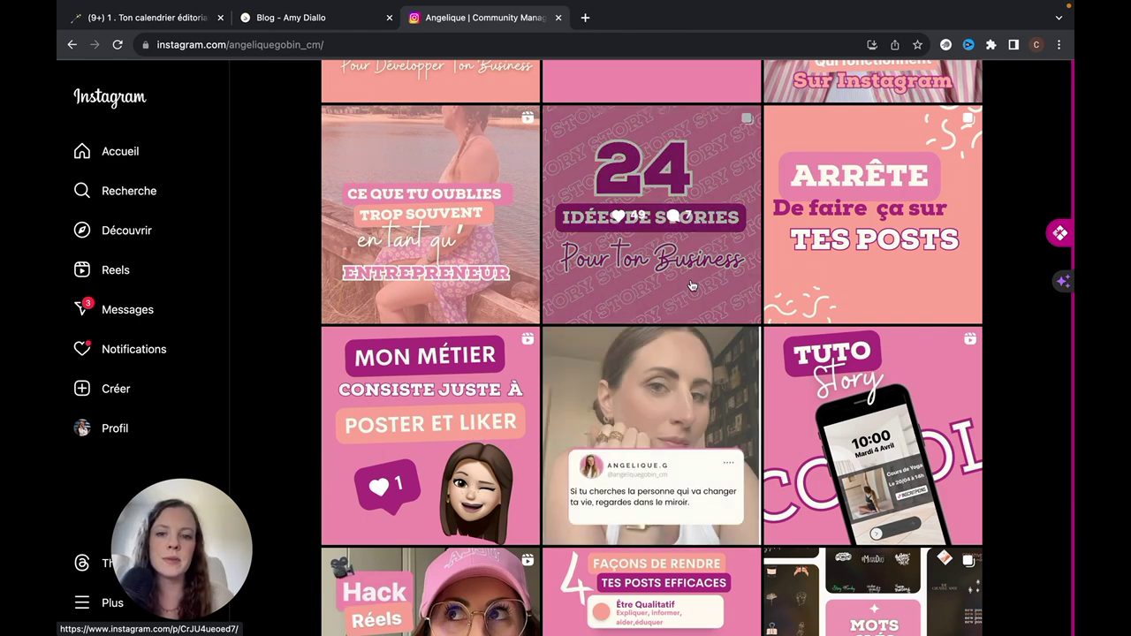
scroll(692, 284, "down", 4)
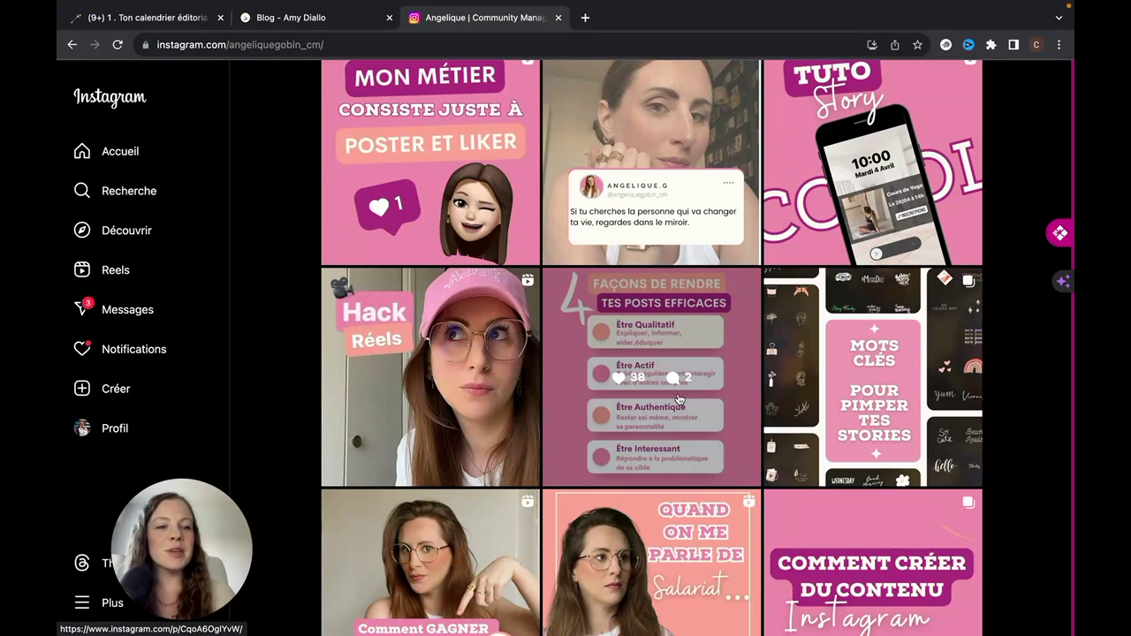
scroll(707, 409, "down", 3)
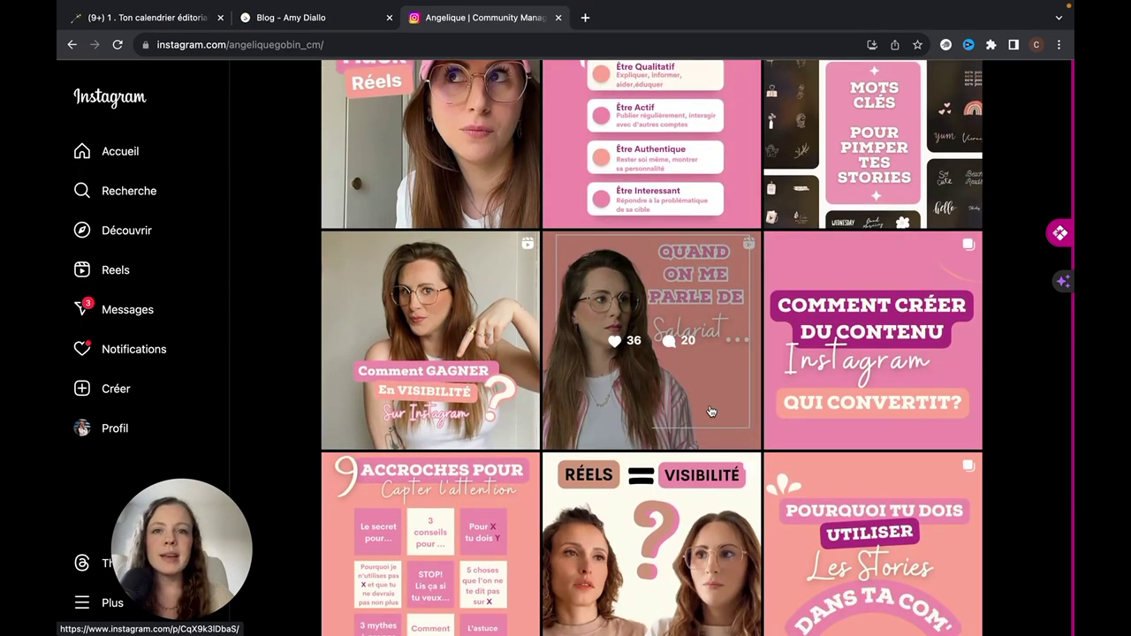
scroll(712, 411, "up", 5)
left_click(146, 18)
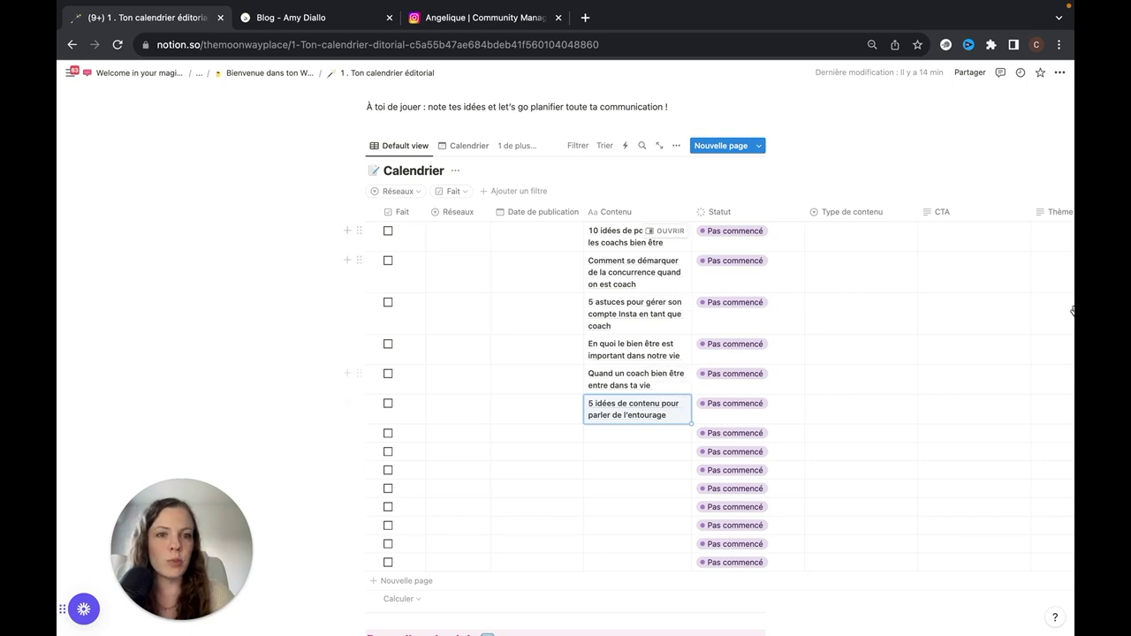
Step: Open the page of the first calendar row, "10 idées de posts pour les coachs bien être", and enter "votre texte" in its body
left_click(663, 230)
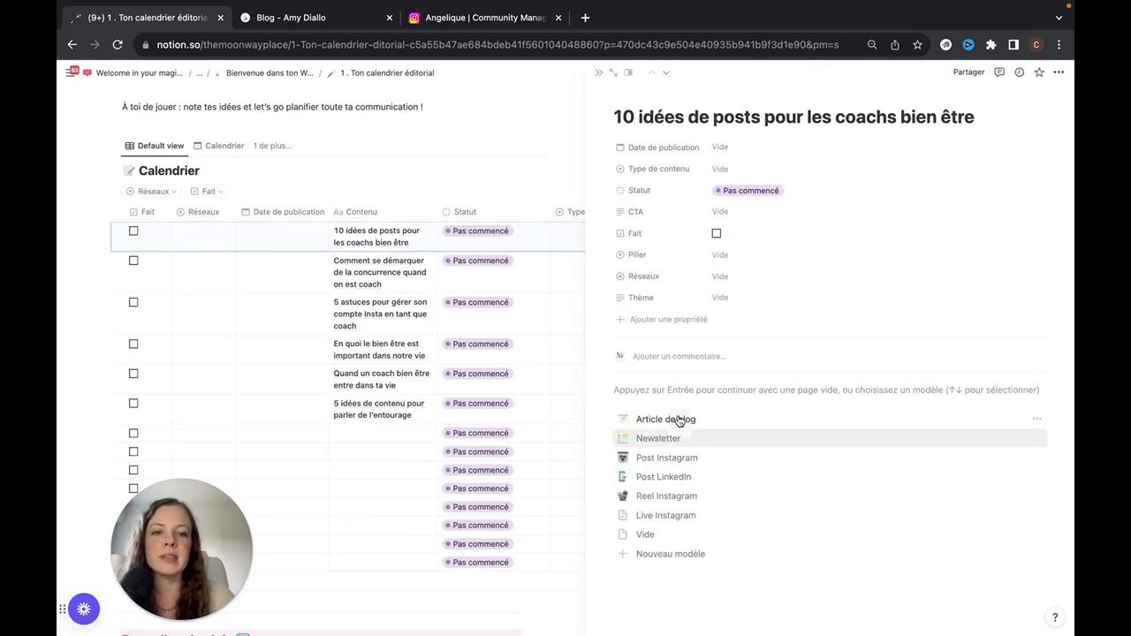
left_click(676, 382)
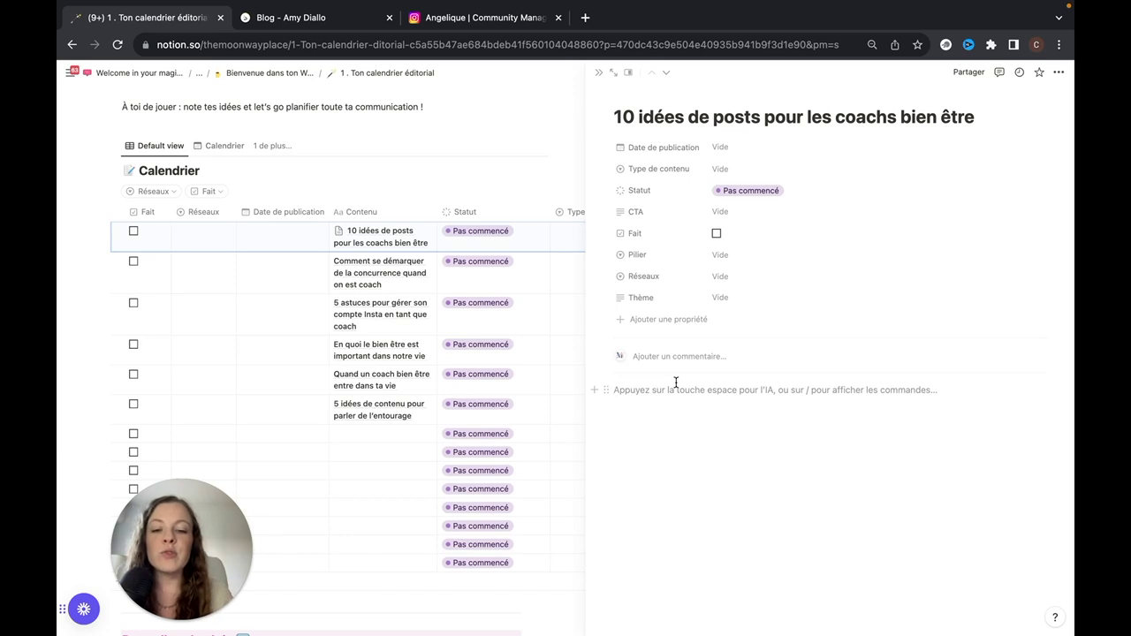
type("votre texte")
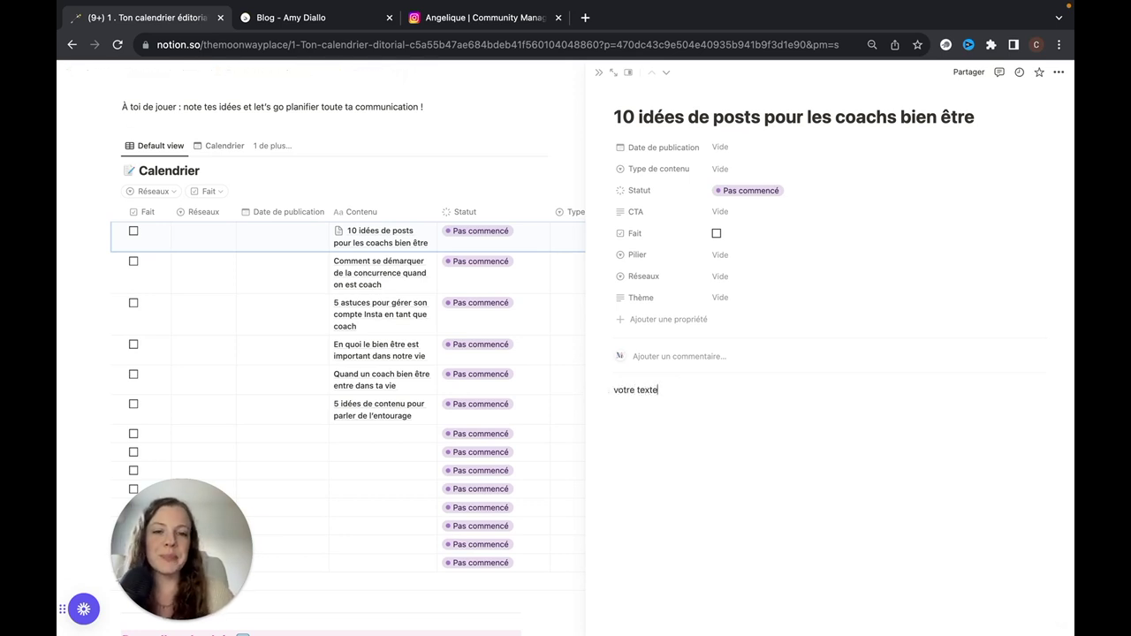
Step: Erase the sample text from the page body and close the page to return to the calendar table
key("BackSpace")
key("BackSpace")
key("BackSpace")
key("BackSpace")
key("BackSpace")
key("BackSpace")
key("BackSpace")
key("BackSpace")
key("BackSpace")
key("BackSpace")
key("BackSpace")
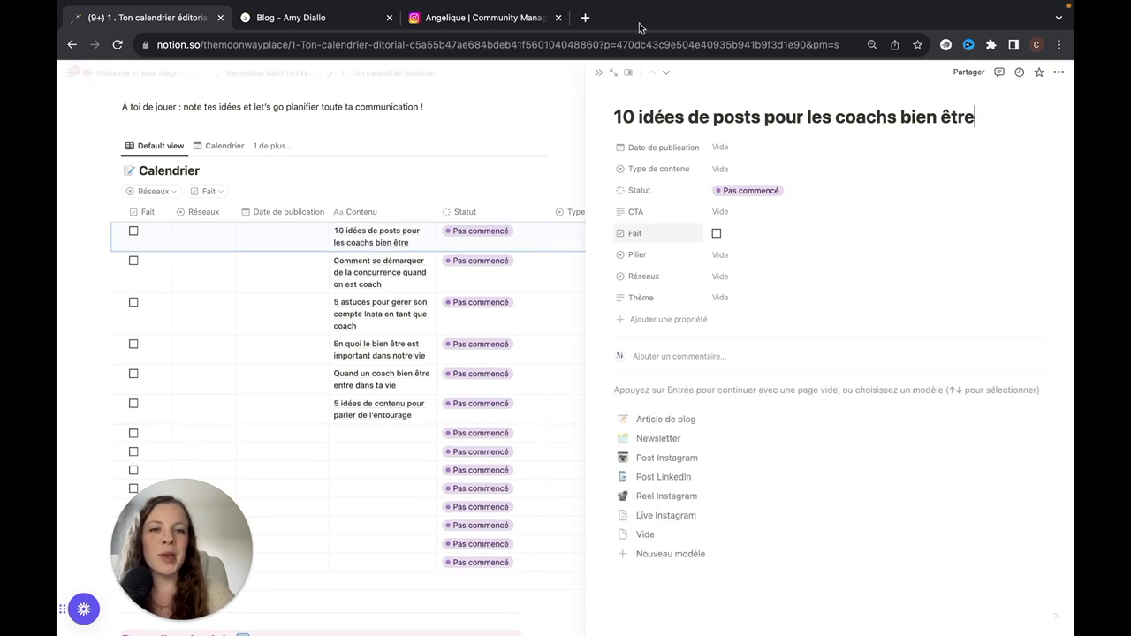
left_click(598, 72)
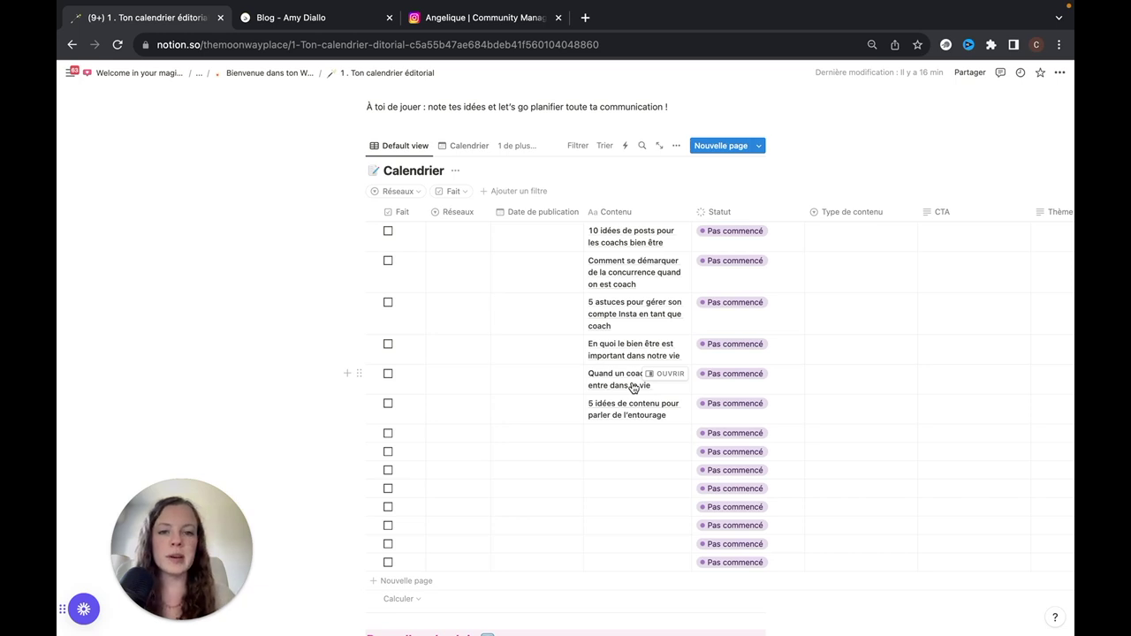
Step: Clear the Contenu cells of the six filled calendar rows, from the sixth row up to the first
scroll(646, 472, "down", 1)
key("Up")
key("BackSpace")
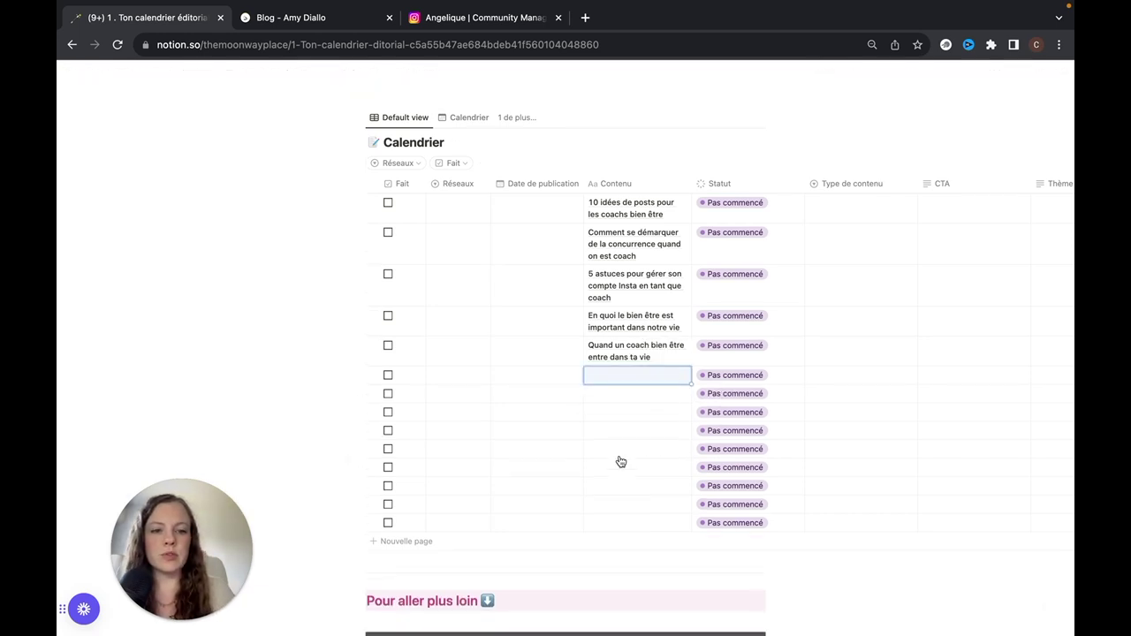
key("Up")
key("BackSpace")
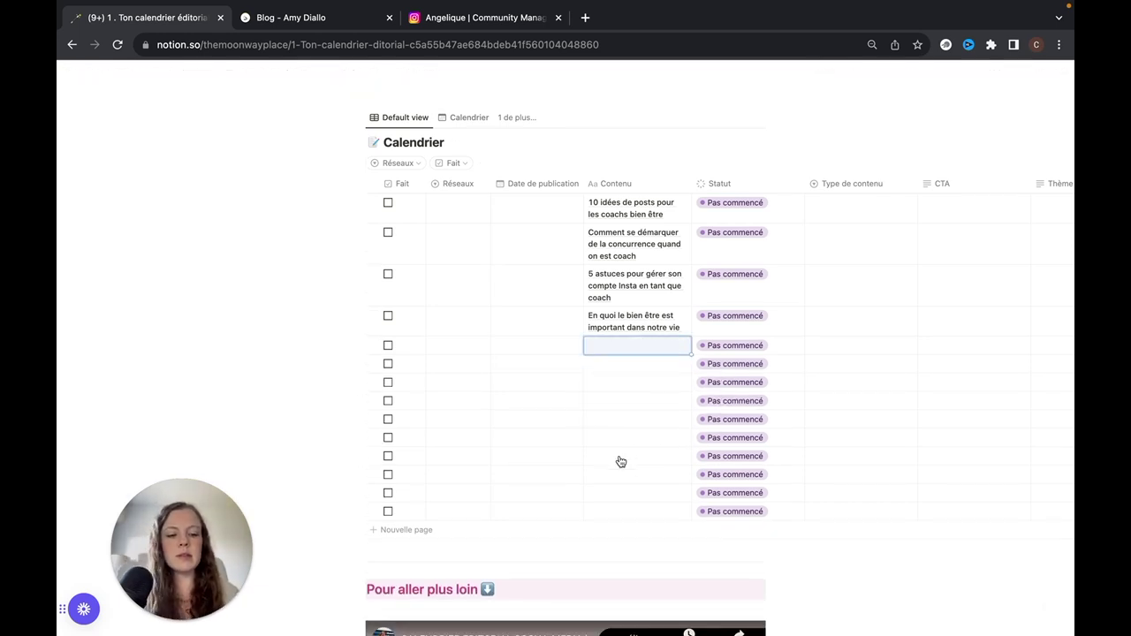
key("Up")
key("BackSpace")
key("Up")
key("BackSpace")
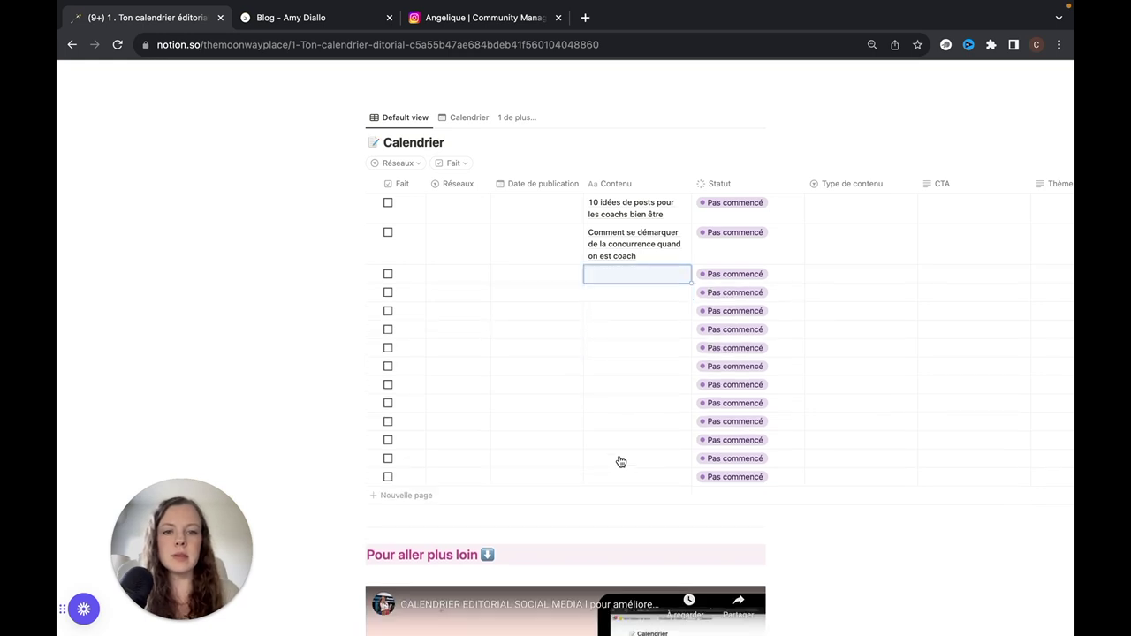
key("Up")
key("BackSpace")
key("Up")
key("BackSpace")
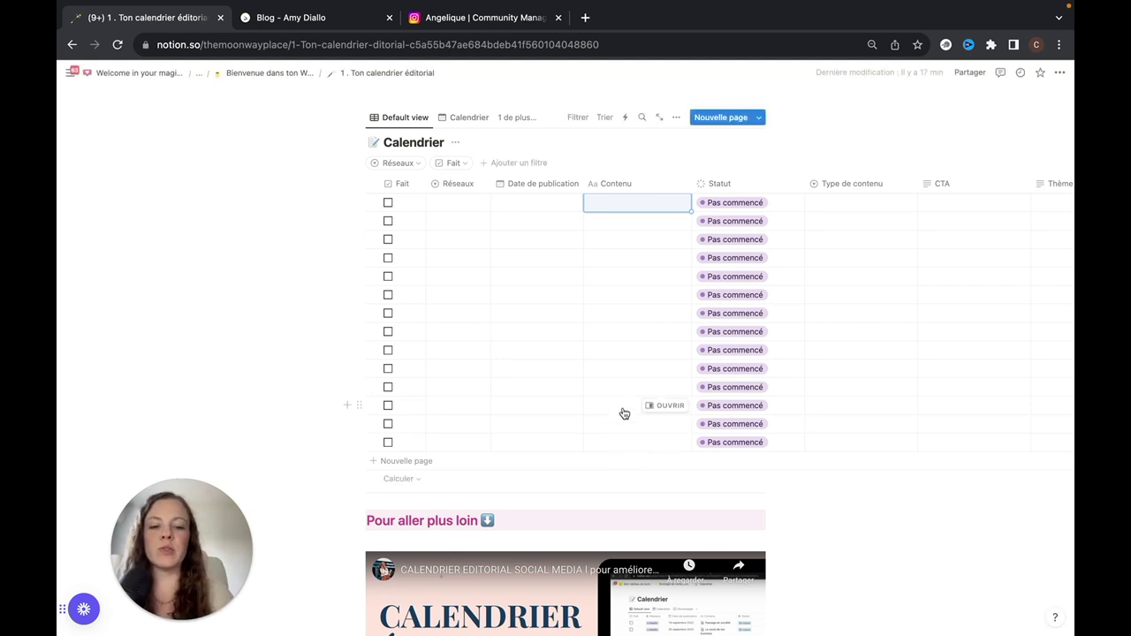
Step: Enter "5 astuces pour mettre en avant vos entrées" as the first row's Contenu
type("5 astuc")
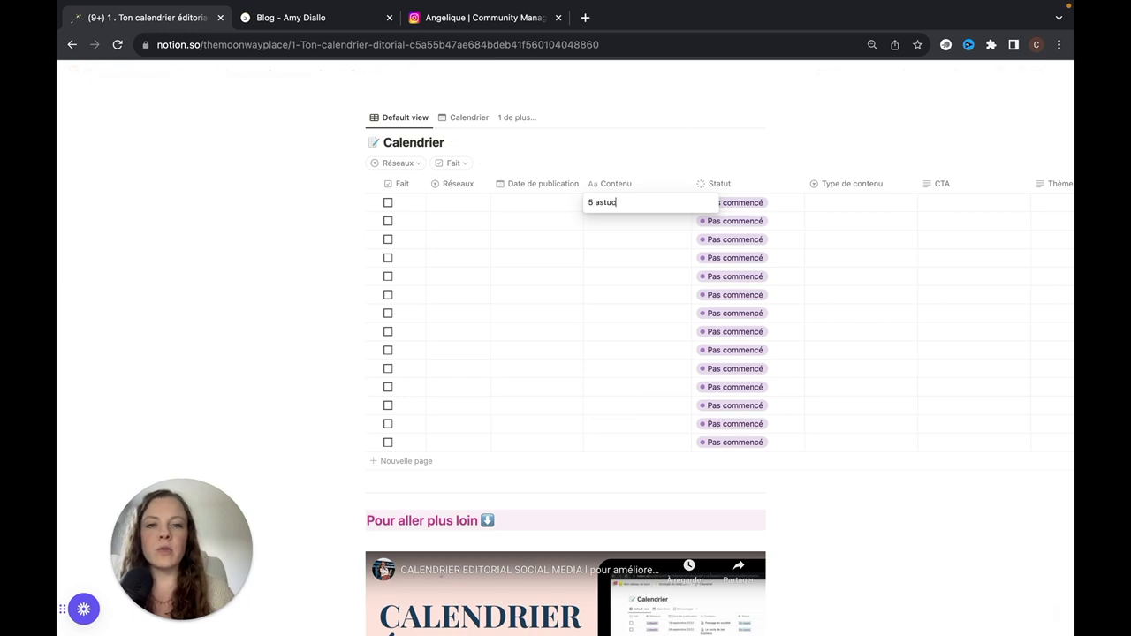
type("es pour mettre en")
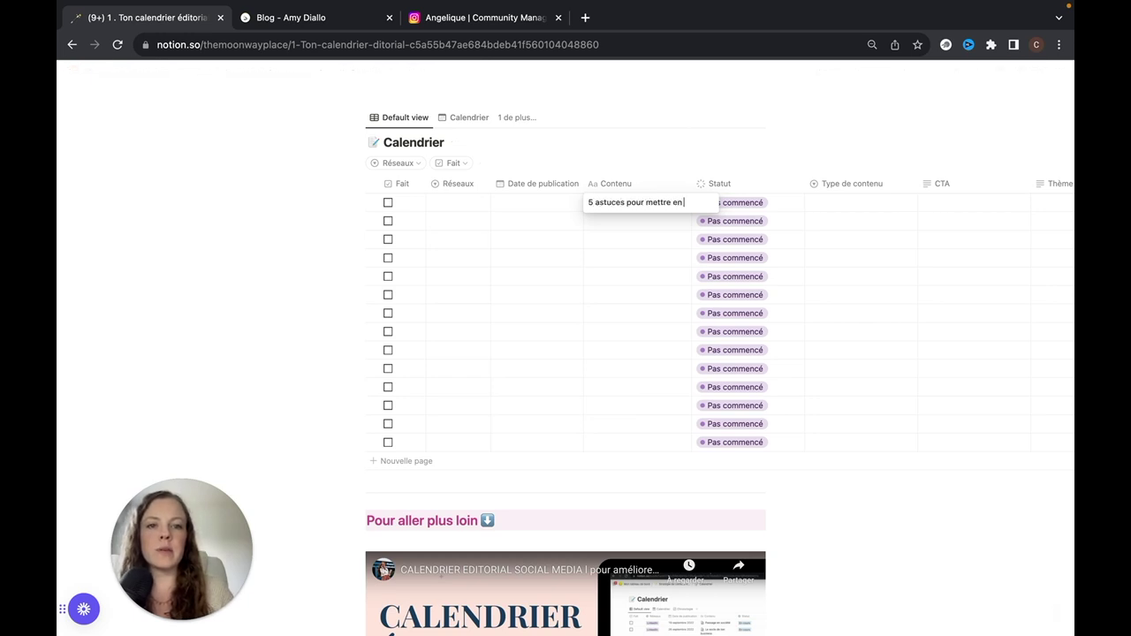
type(" avant vos entrées")
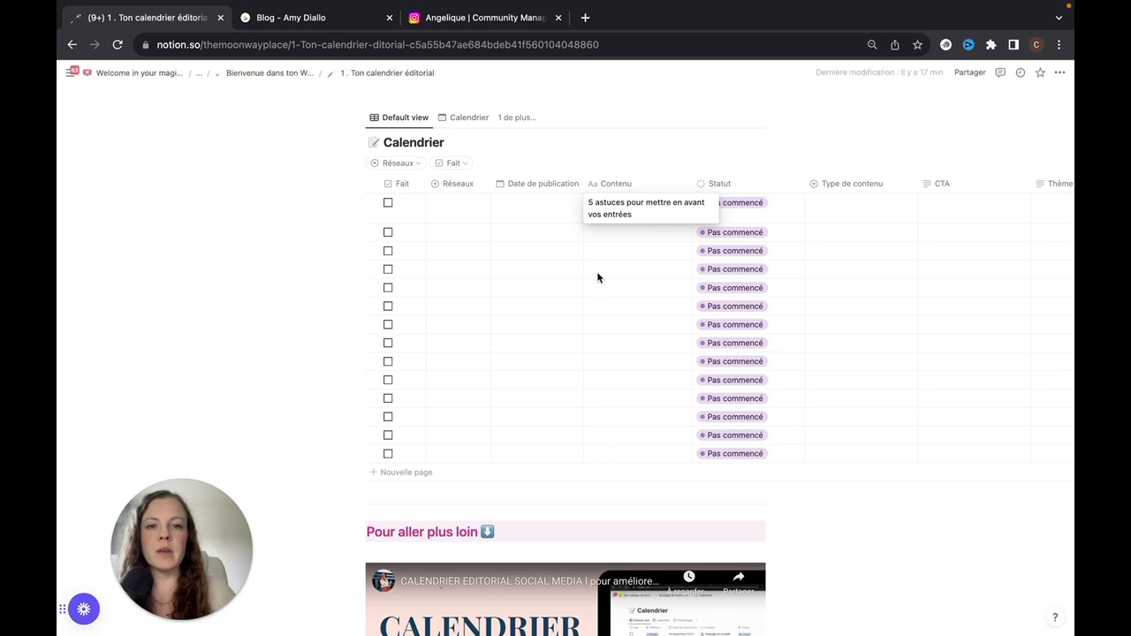
key("Escape")
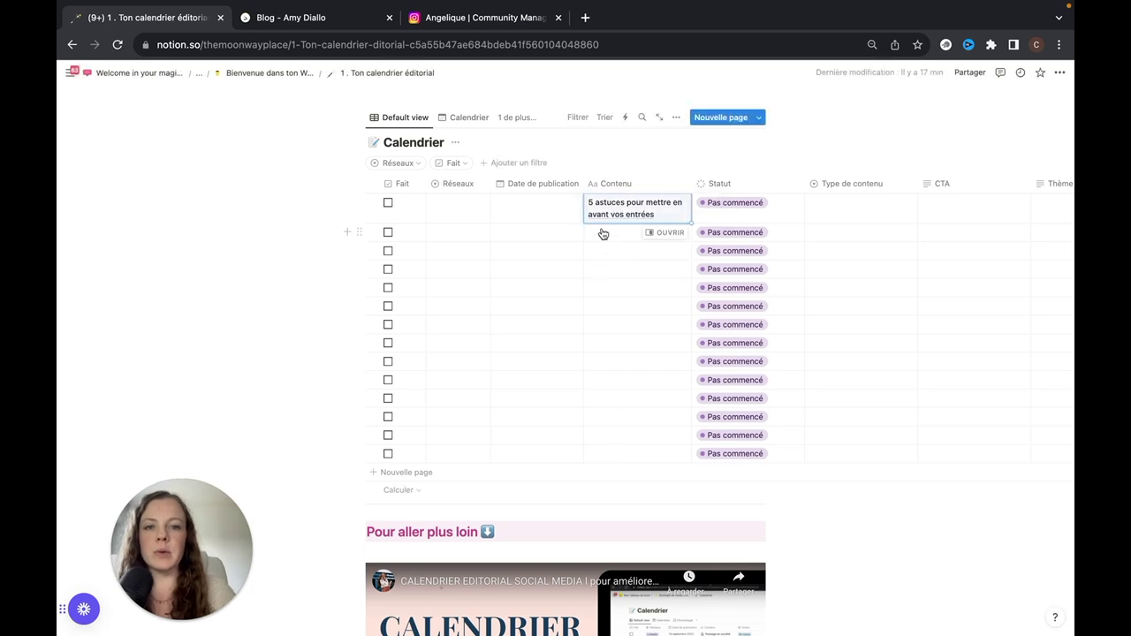
Step: Enter "Les 5 plus beaux desserts que j'ai vu dans ma carrière" as the second row's Contenu
left_click(601, 232)
type("Les 5 plus")
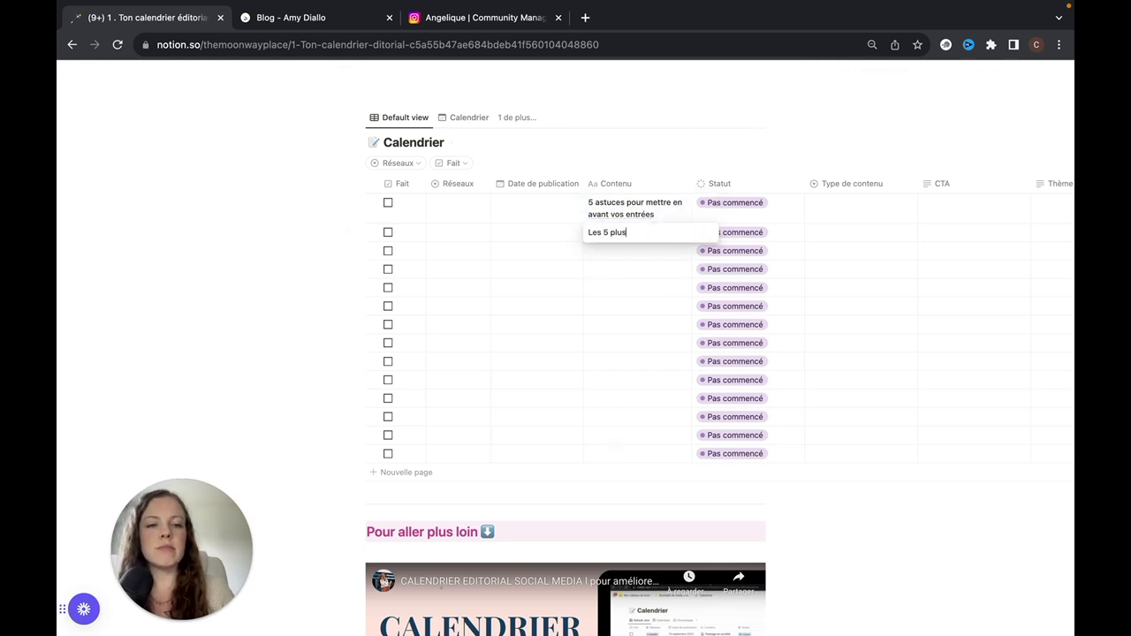
type(" beaux desserts")
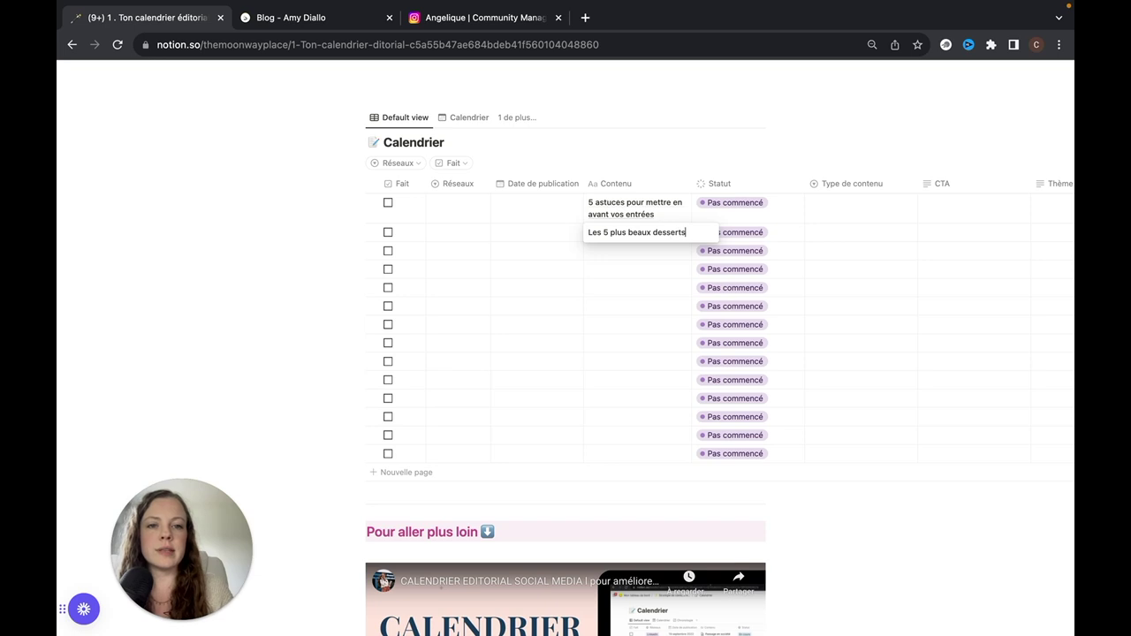
type(" que j'ai vu dans ")
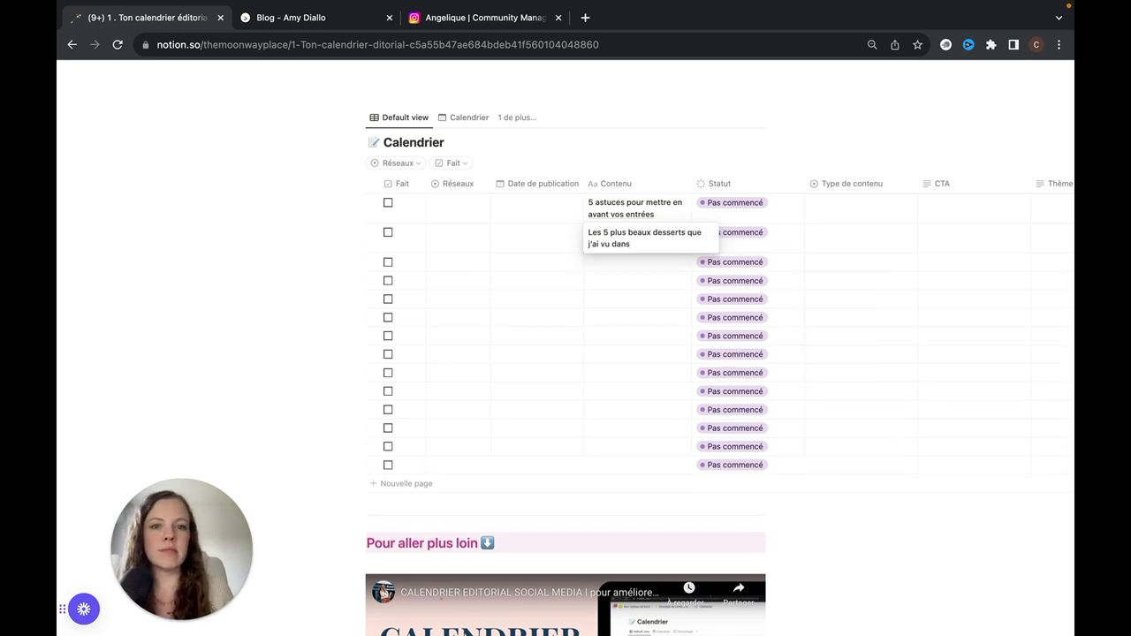
type("ma carrière carrière")
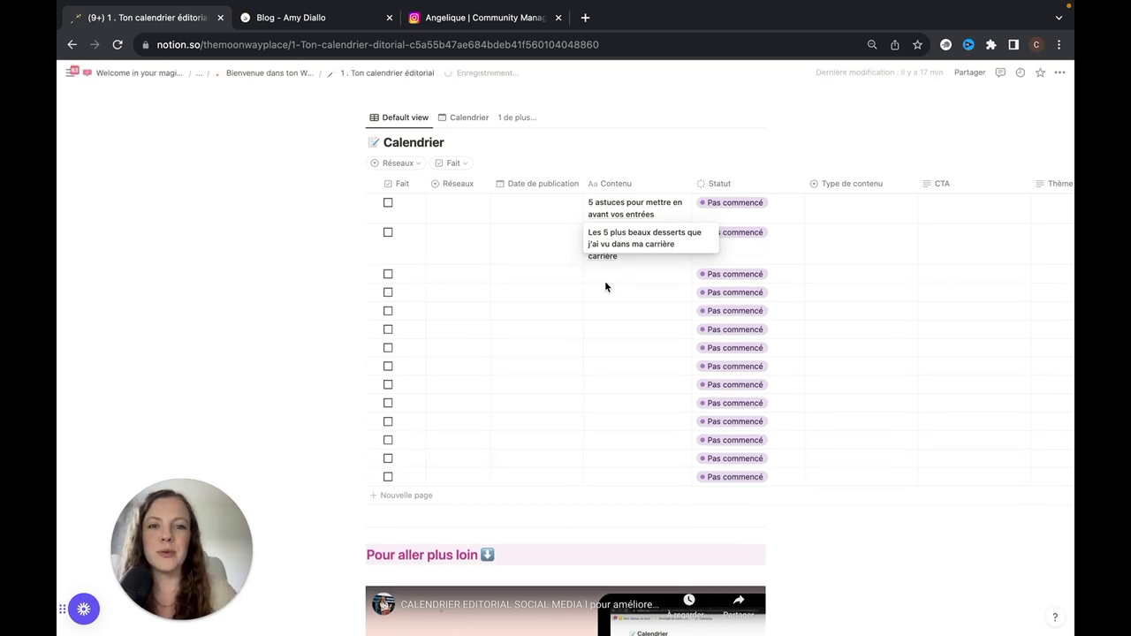
Step: Enter "En quoi la vidéo sublime vos plats" as the third row's Contenu
left_click(606, 279)
type("En qu")
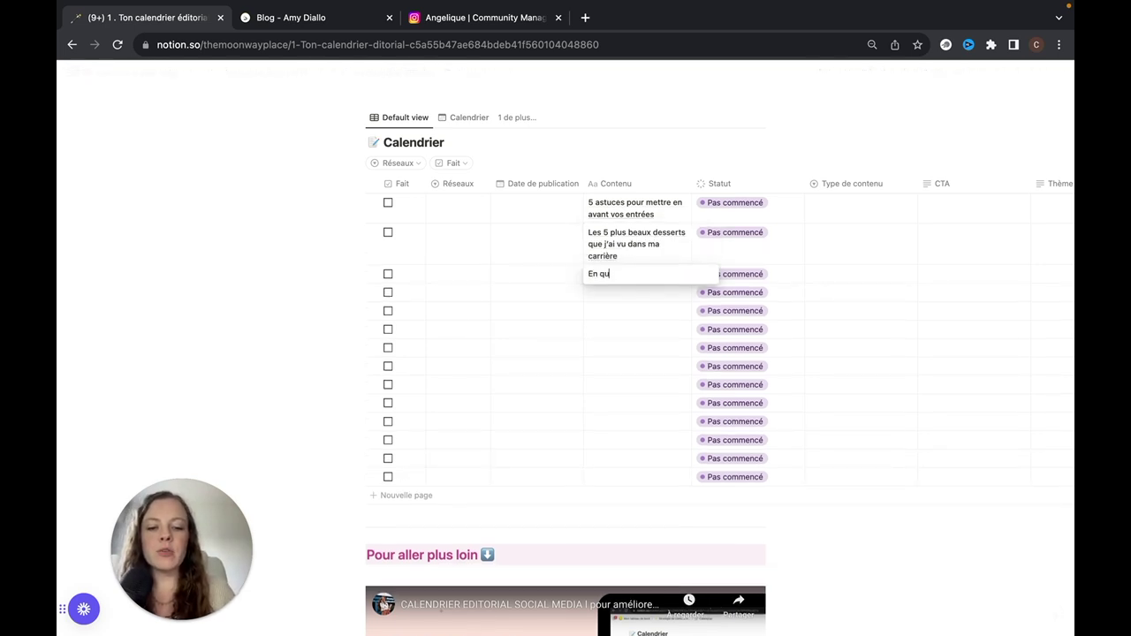
type("oi la vidéo su")
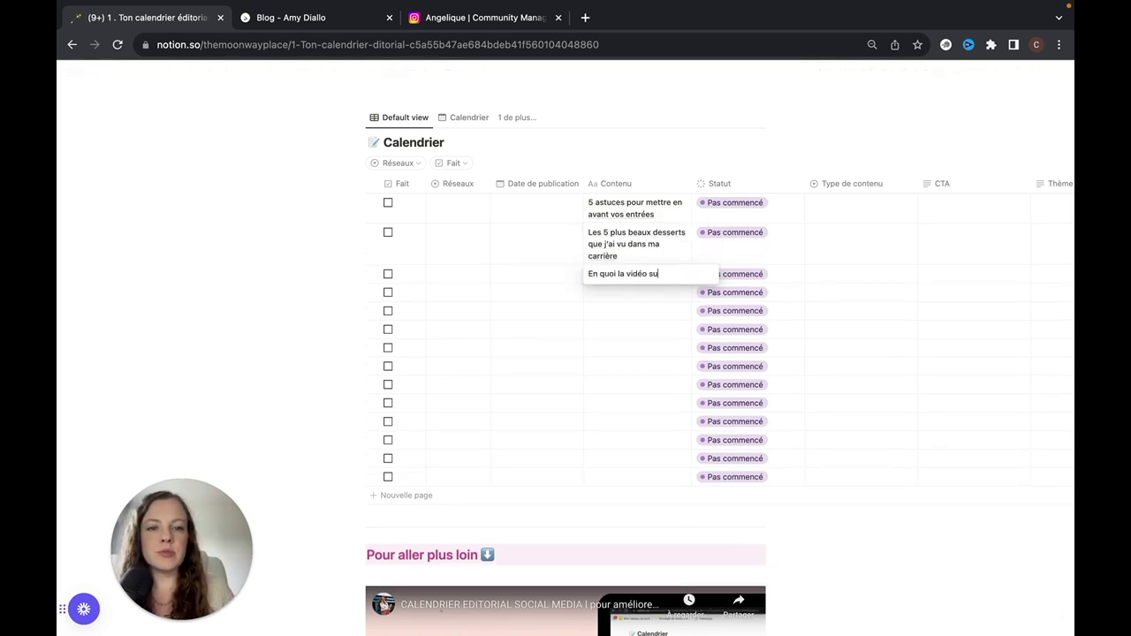
type("blime vos ")
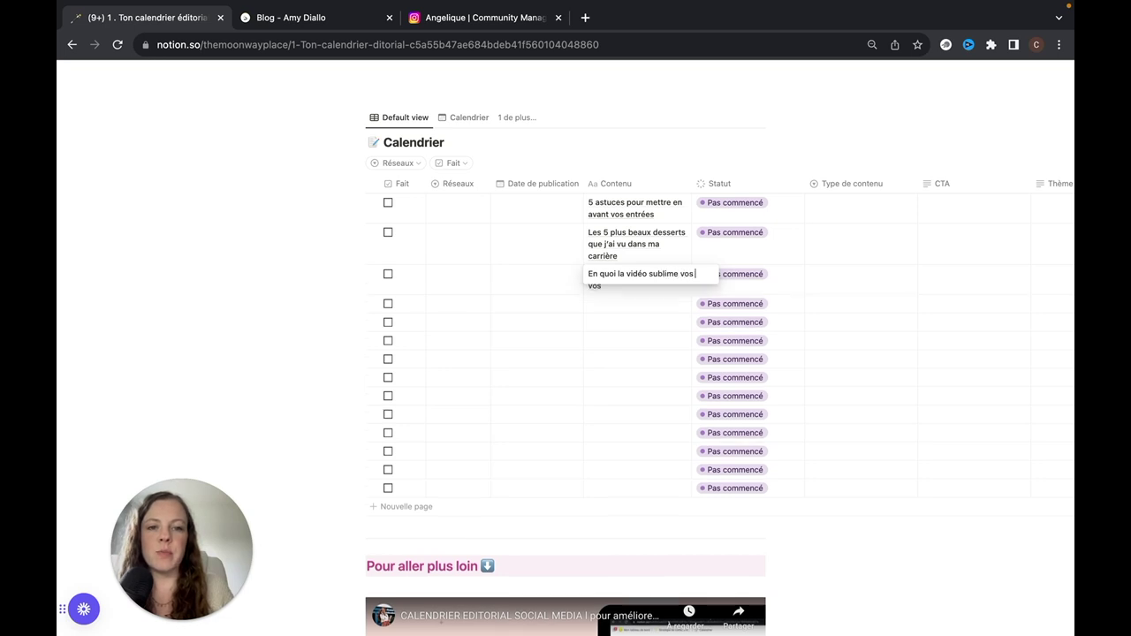
type("plats")
Step: Enter "5 vidéos indispensables quand on est un restaurant" as the fourth row's Contenu
left_click(606, 304)
type("5")
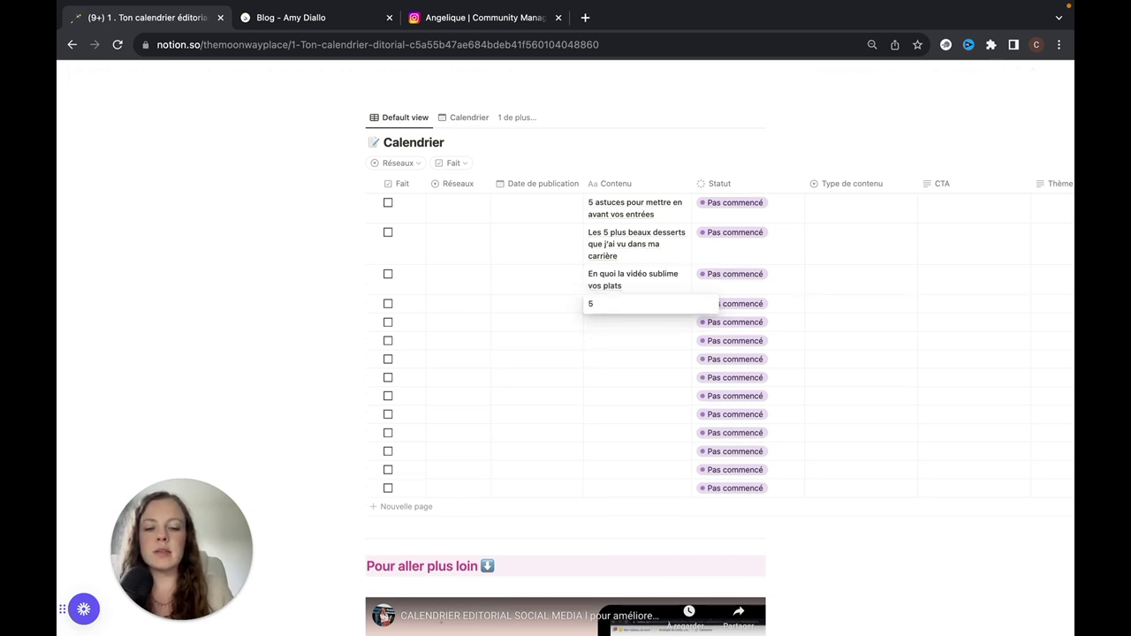
type(" vidéos indis")
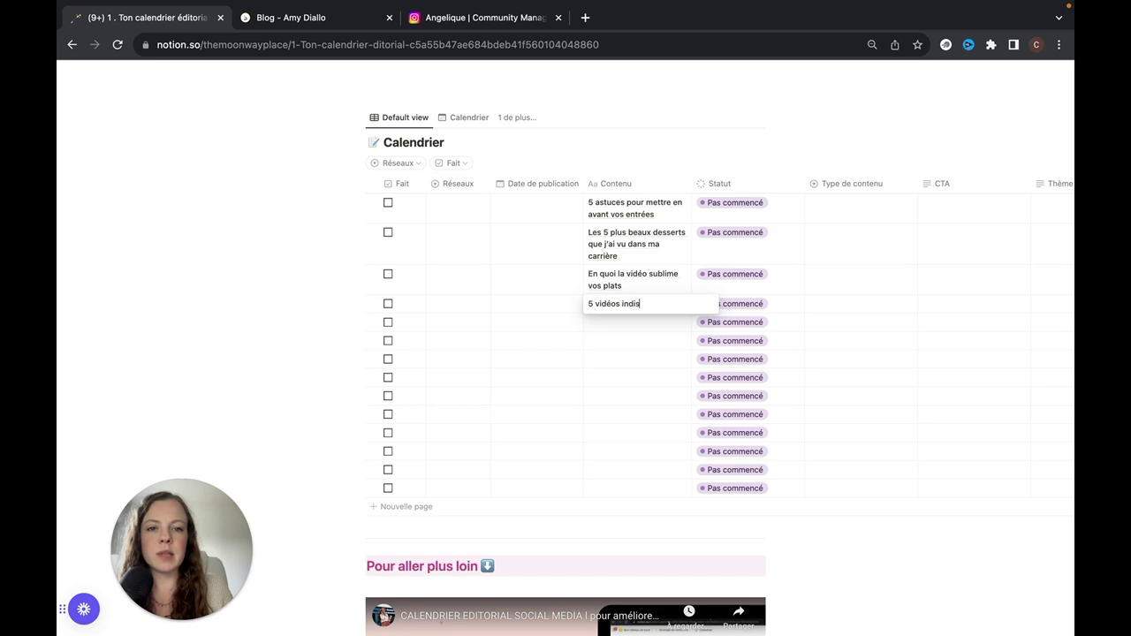
type("pensables quand on")
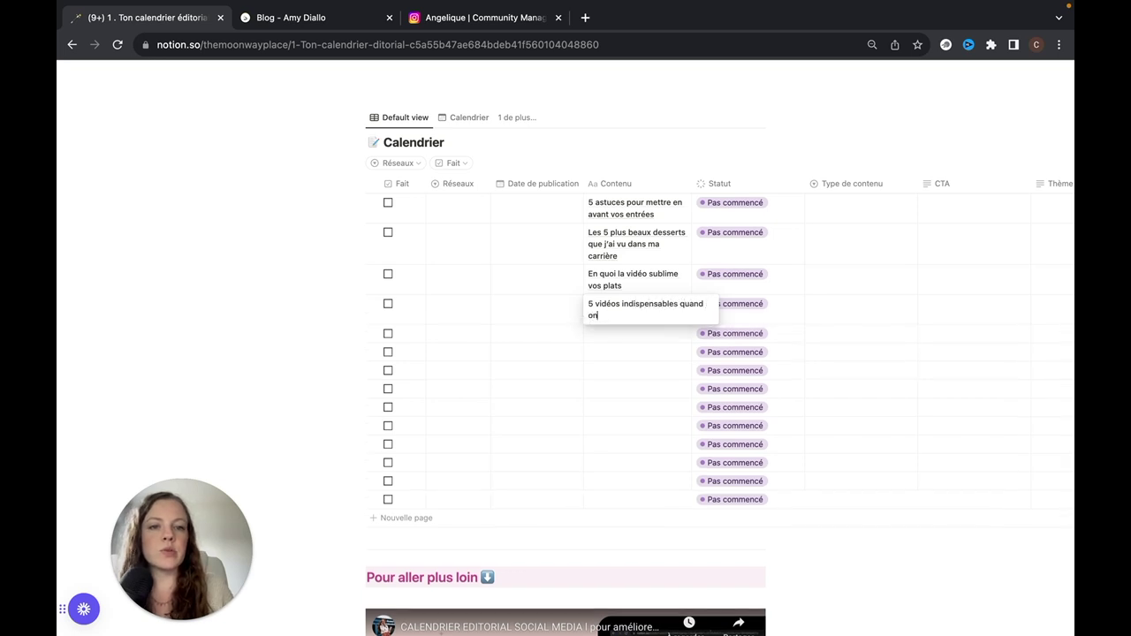
type(" est un restaur")
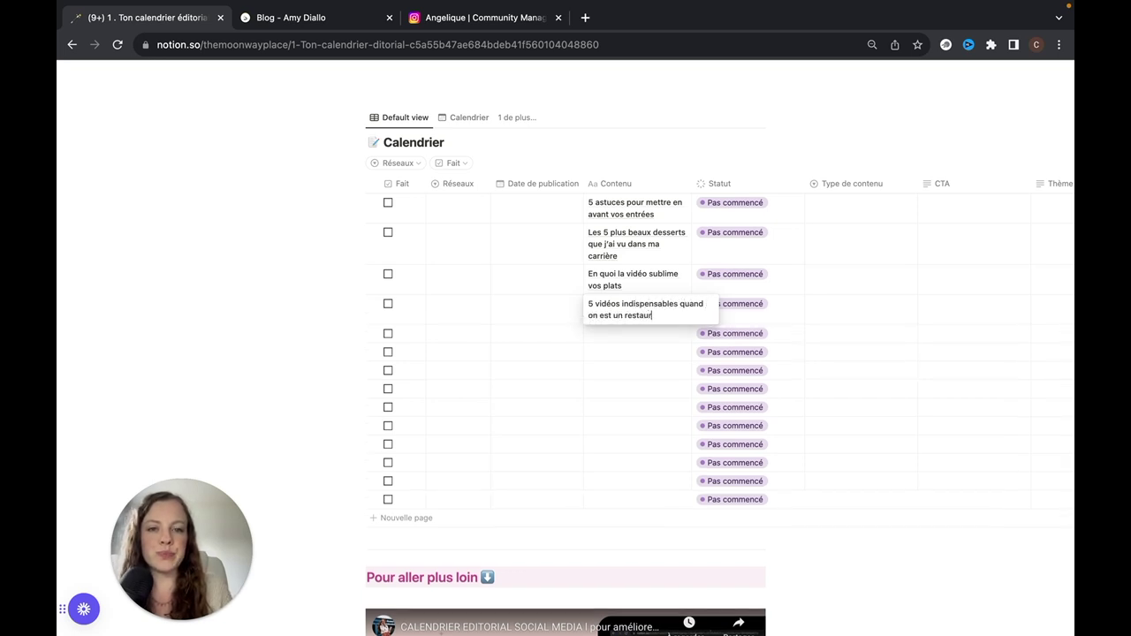
type("ant")
key("Escape")
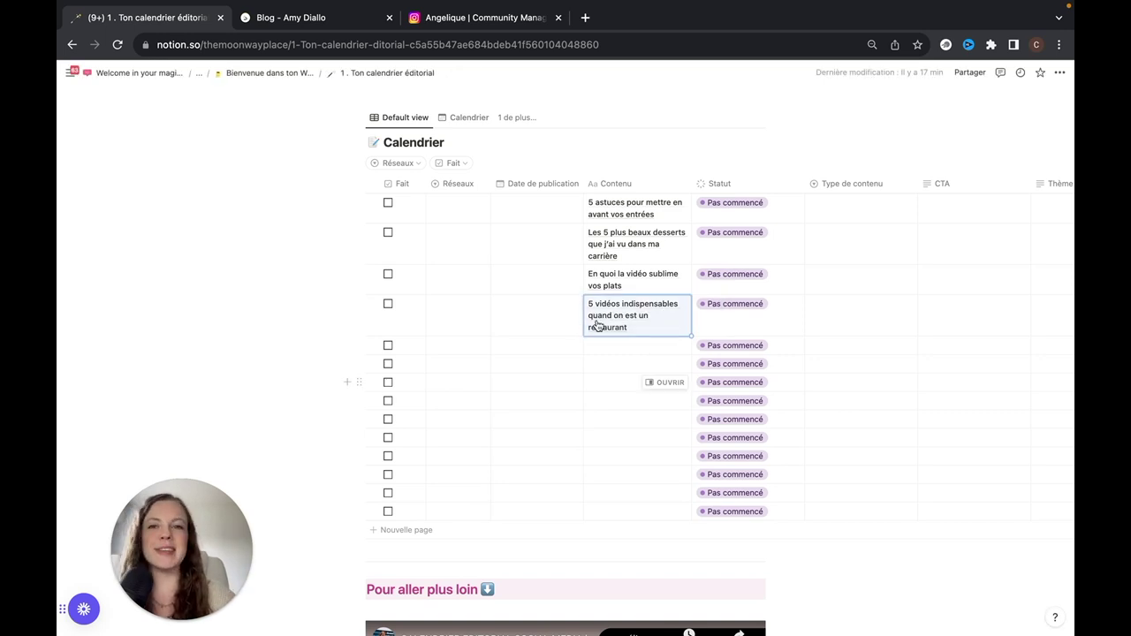
Step: Search Google for "vidéo restaurant" in a new browser tab and skim the results for post ideas
left_click(585, 55)
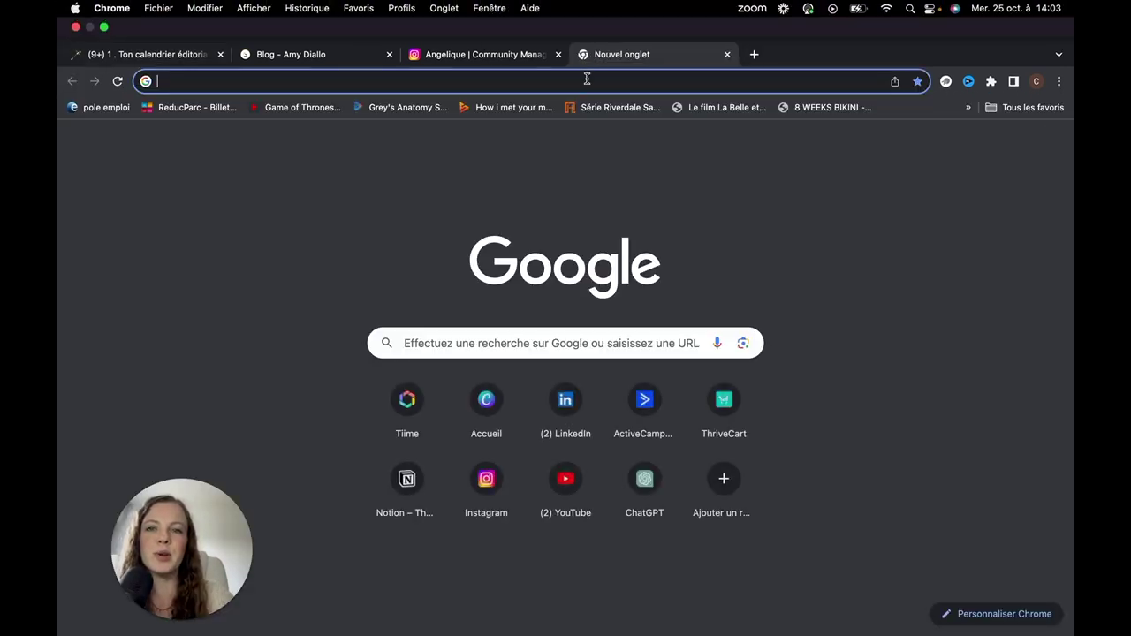
left_click(398, 80)
type("vidéo restaurant")
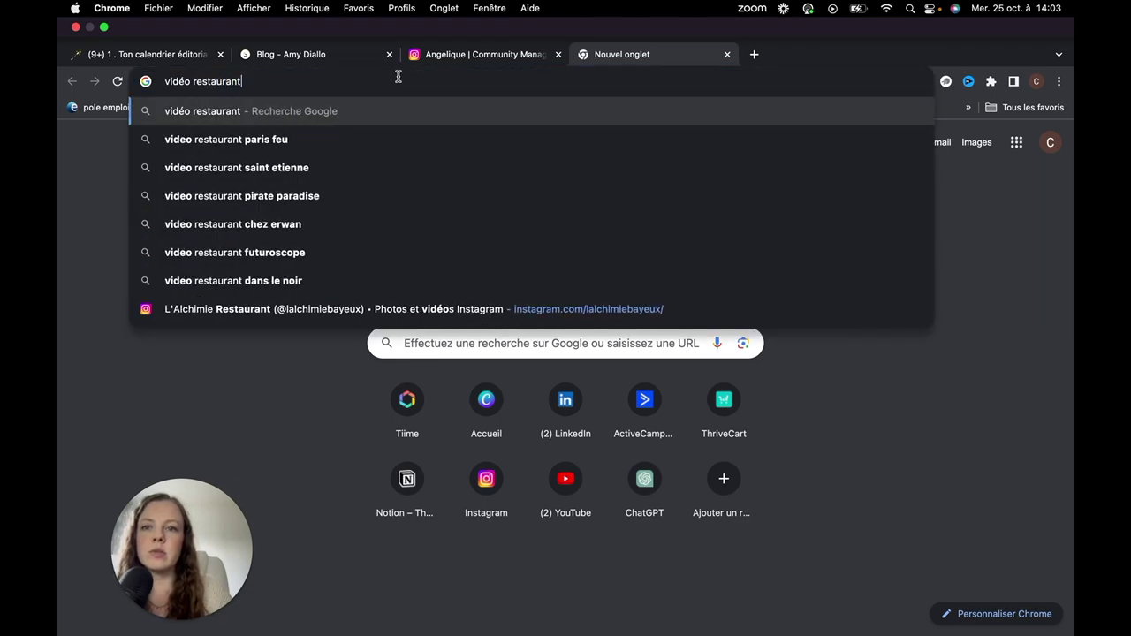
key("Return")
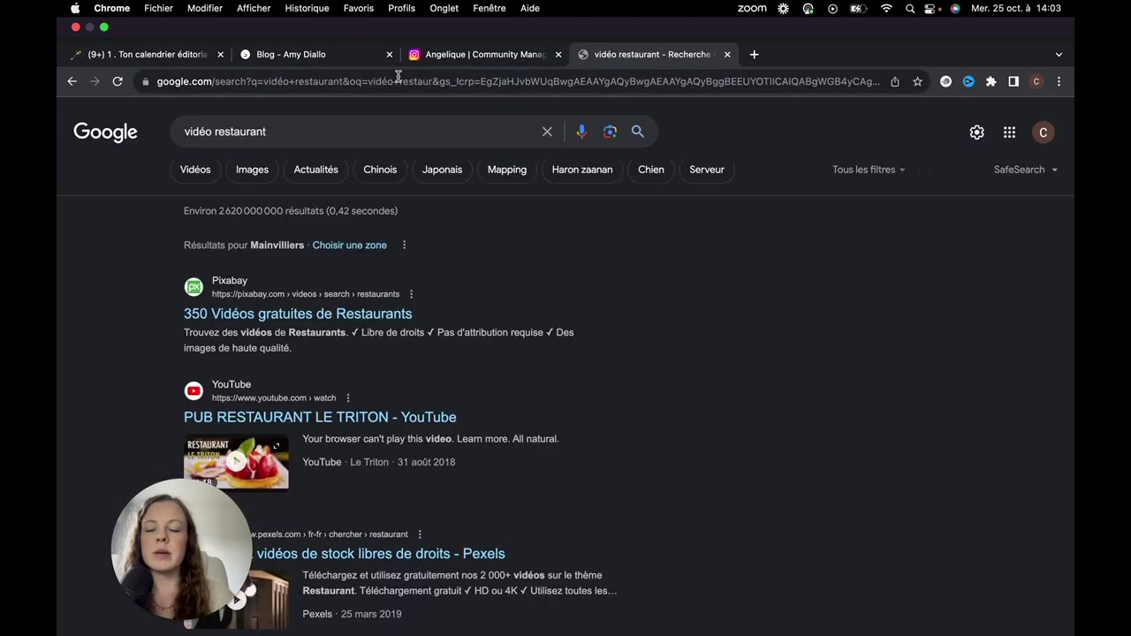
scroll(474, 264, "down", 1)
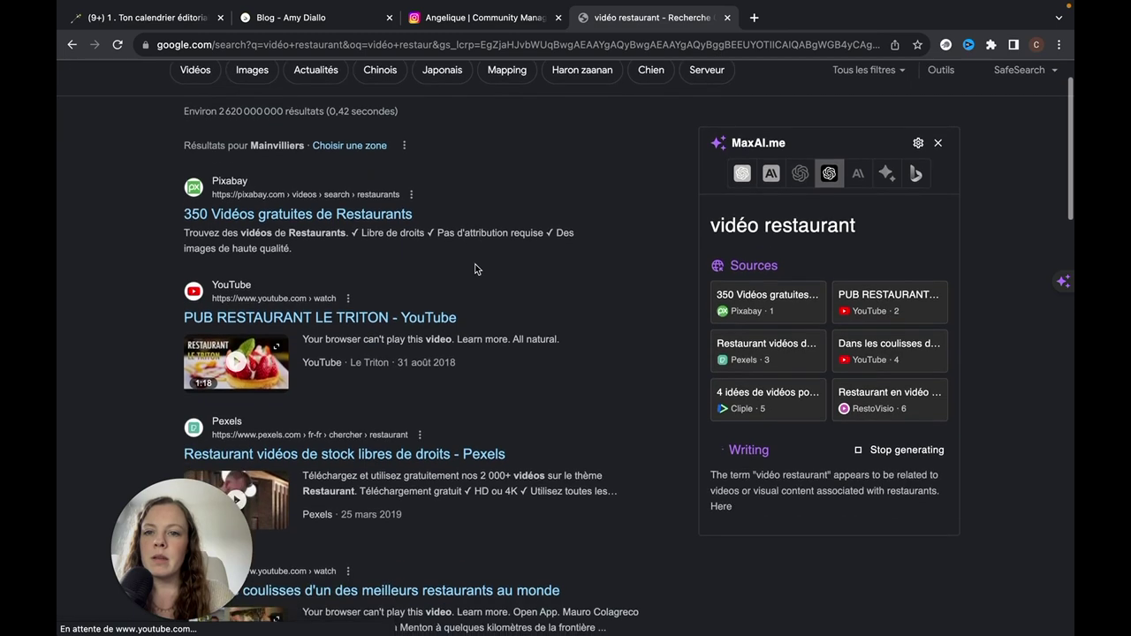
scroll(454, 254, "down", 1)
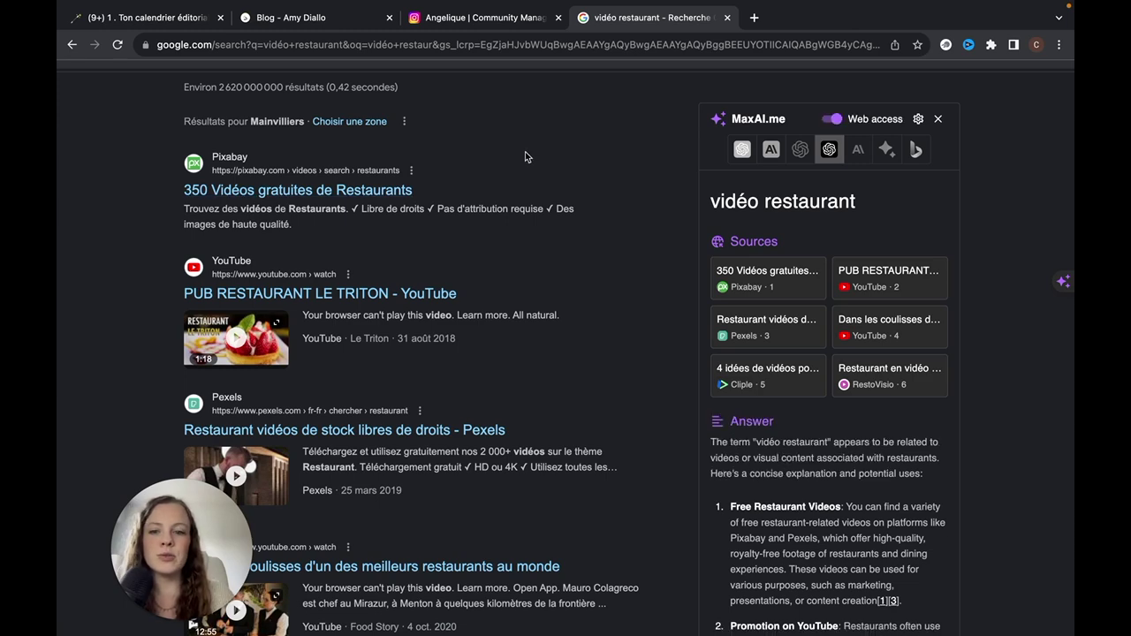
scroll(525, 156, "down", 3)
scroll(525, 157, "down", 2)
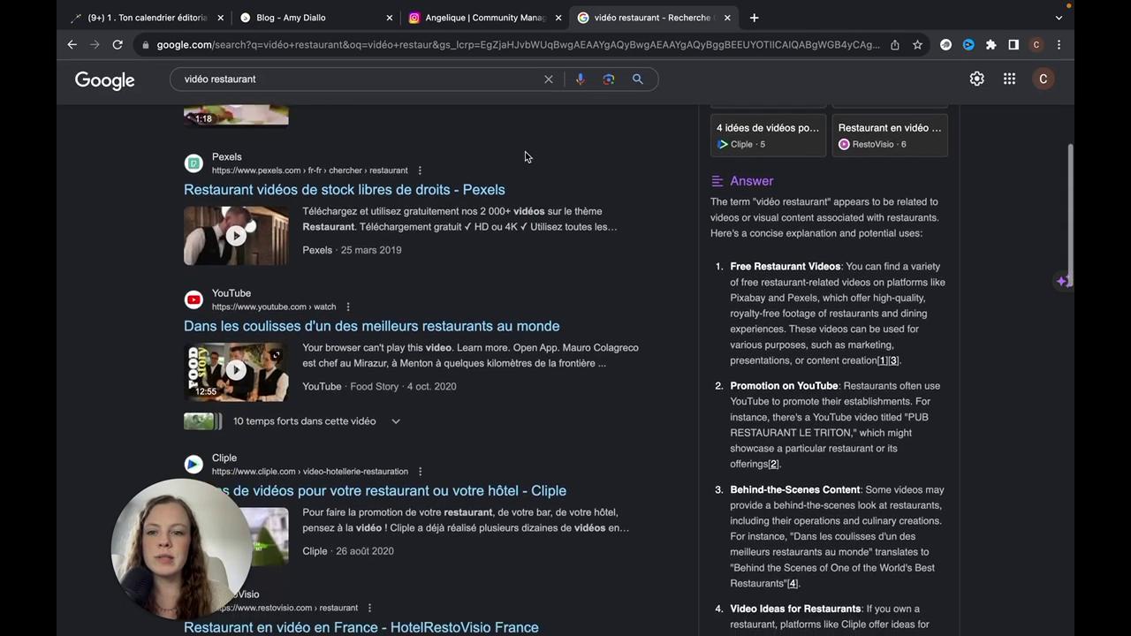
scroll(525, 157, "up", 3)
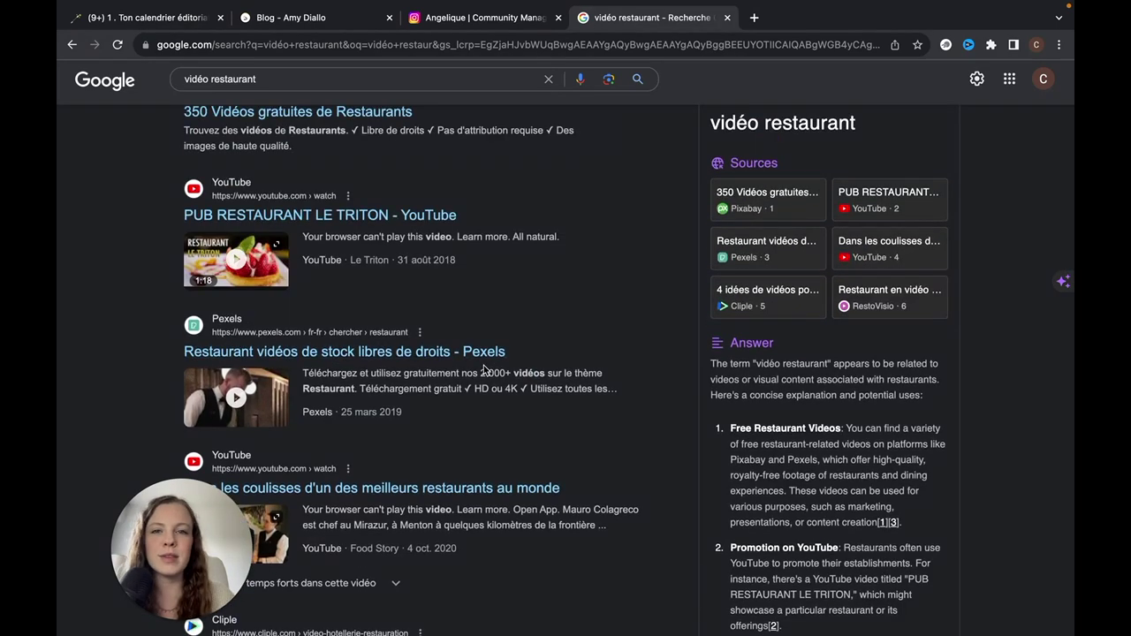
scroll(485, 369, "up", 3)
Step: Back in the Notion calendar, enter "3 sites de vidéos gratuites pour vos reels" as the fifth row's Contenu
left_click(146, 54)
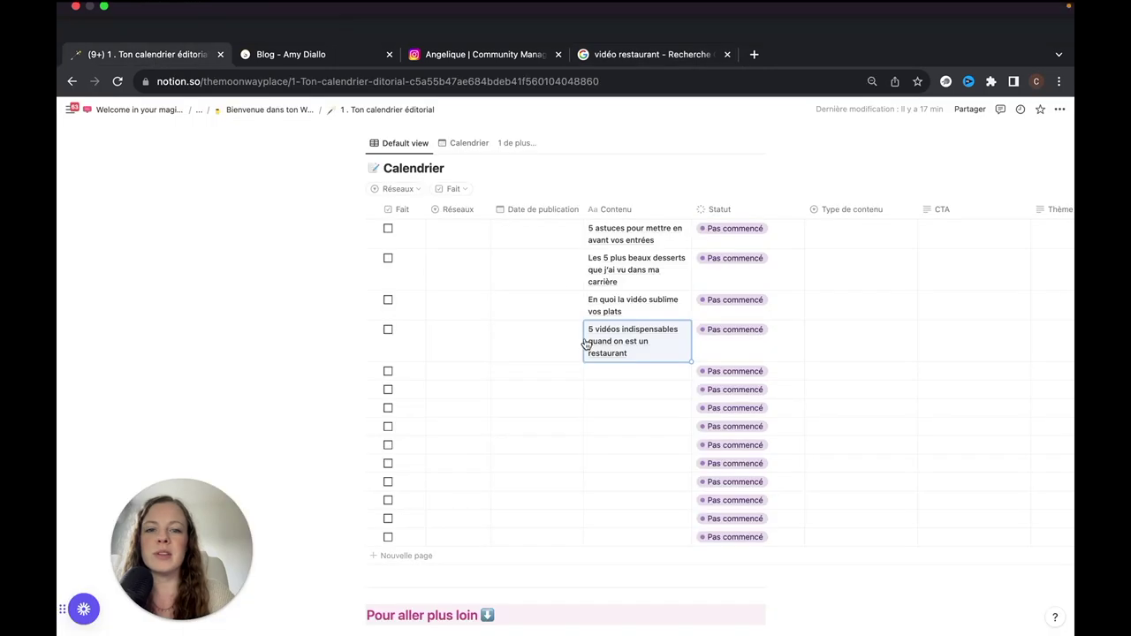
left_click(618, 345)
type("3 sites de vidéos gratuit")
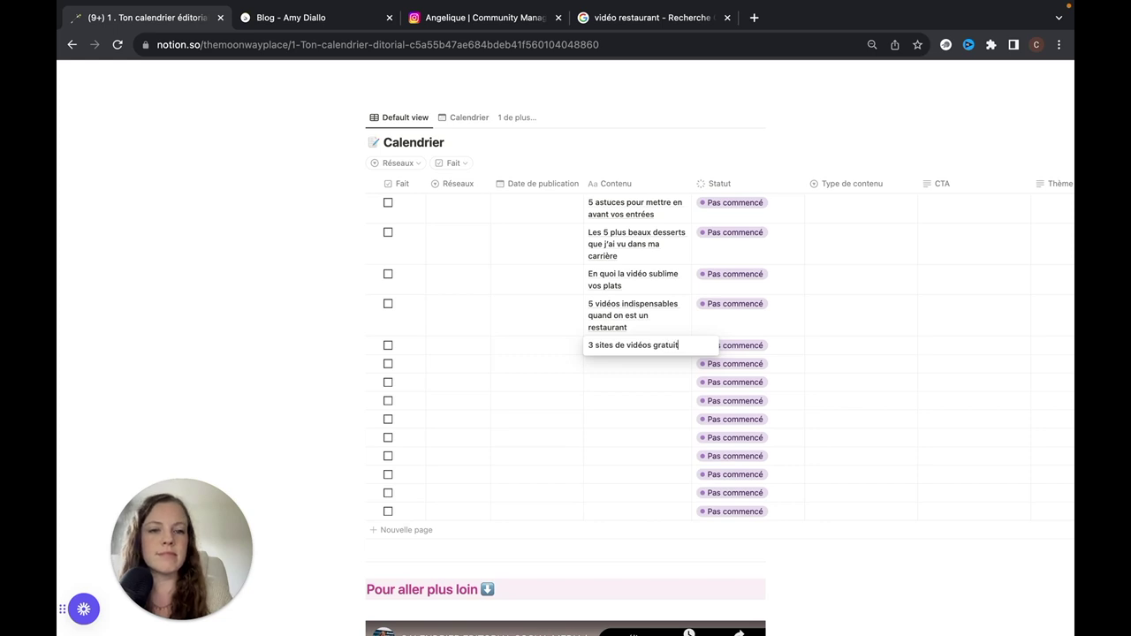
type("es pl")
key("BackSpace")
key("BackSpace")
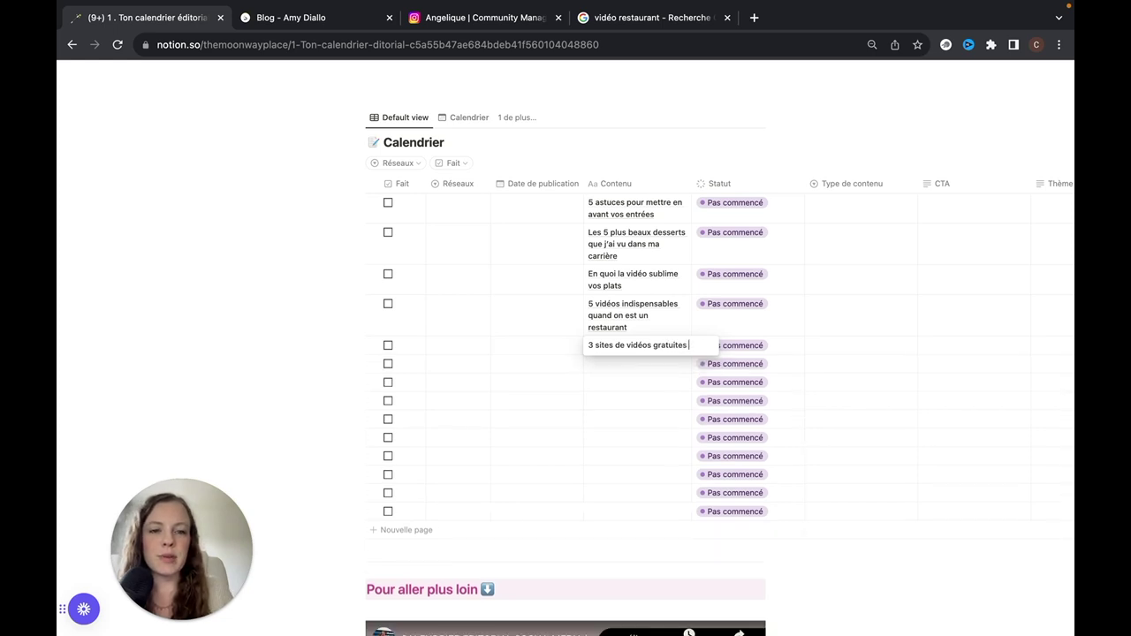
type("p")
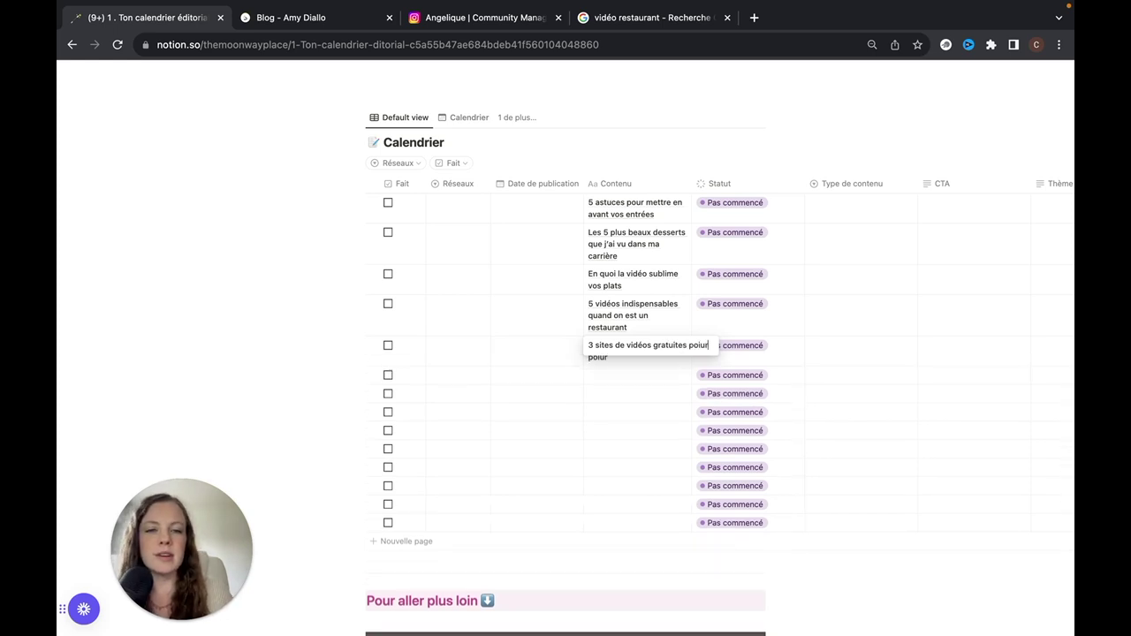
type("our vos reel")
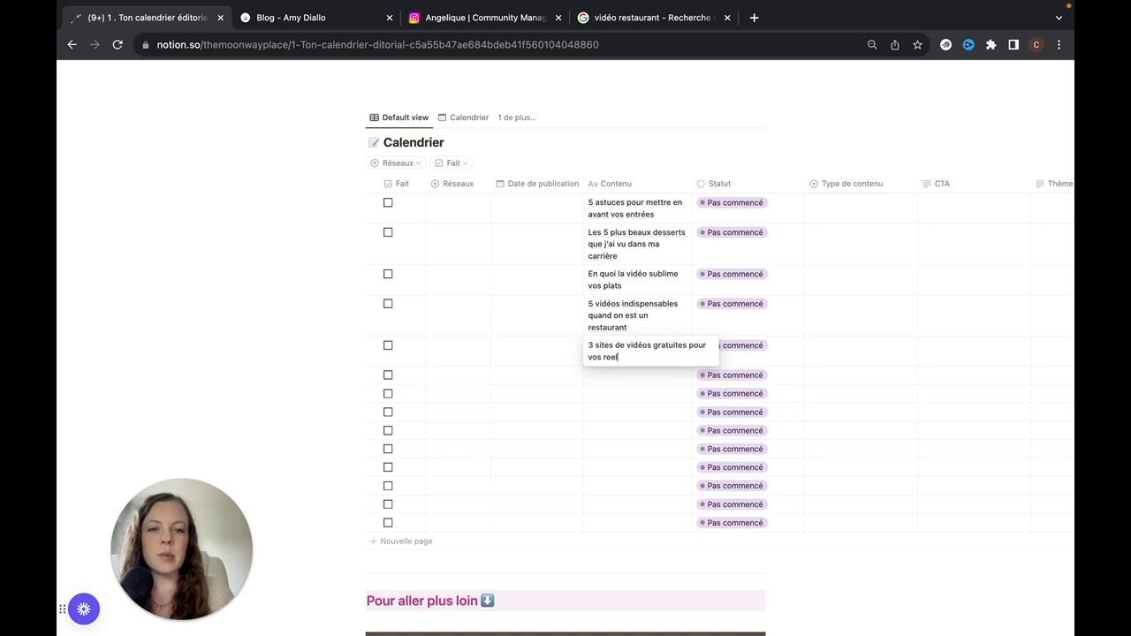
type("s")
Step: Recheck the Google results and enter "Quel outil j'utilise pour créer les vidéos de mes clients" as the sixth calendar row's Contenu
left_click(645, 16)
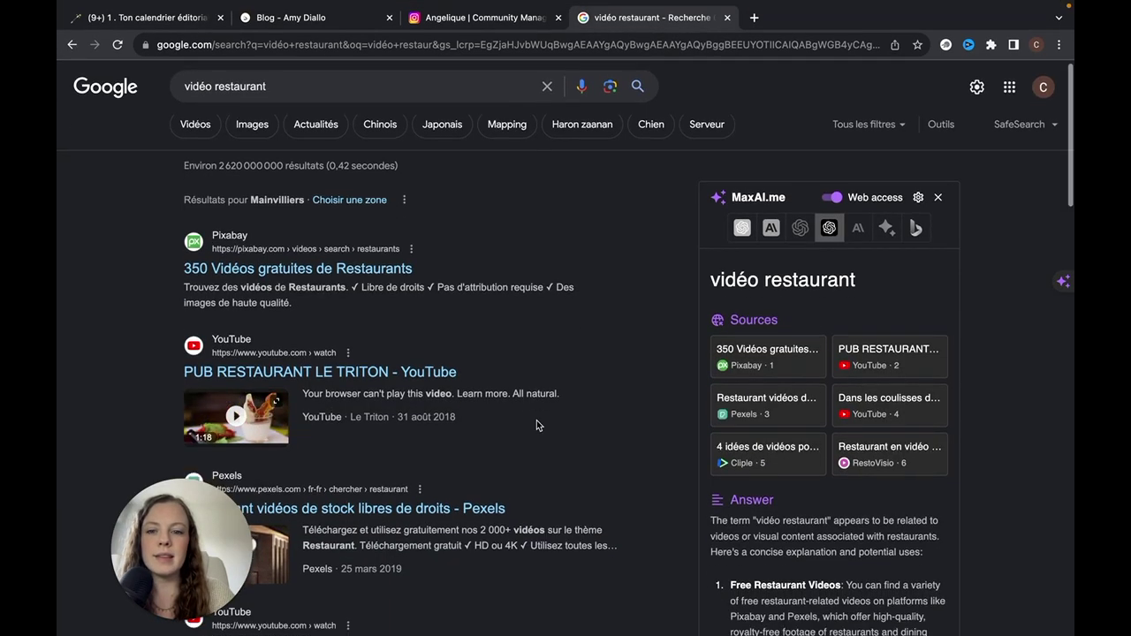
scroll(537, 423, "down", 5)
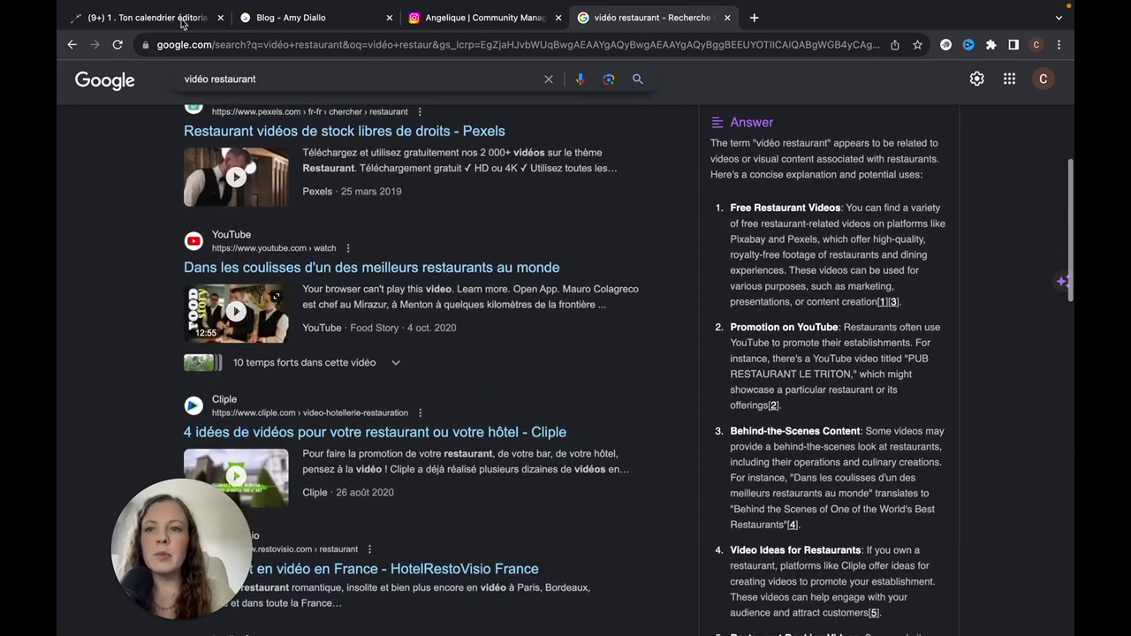
left_click(163, 21)
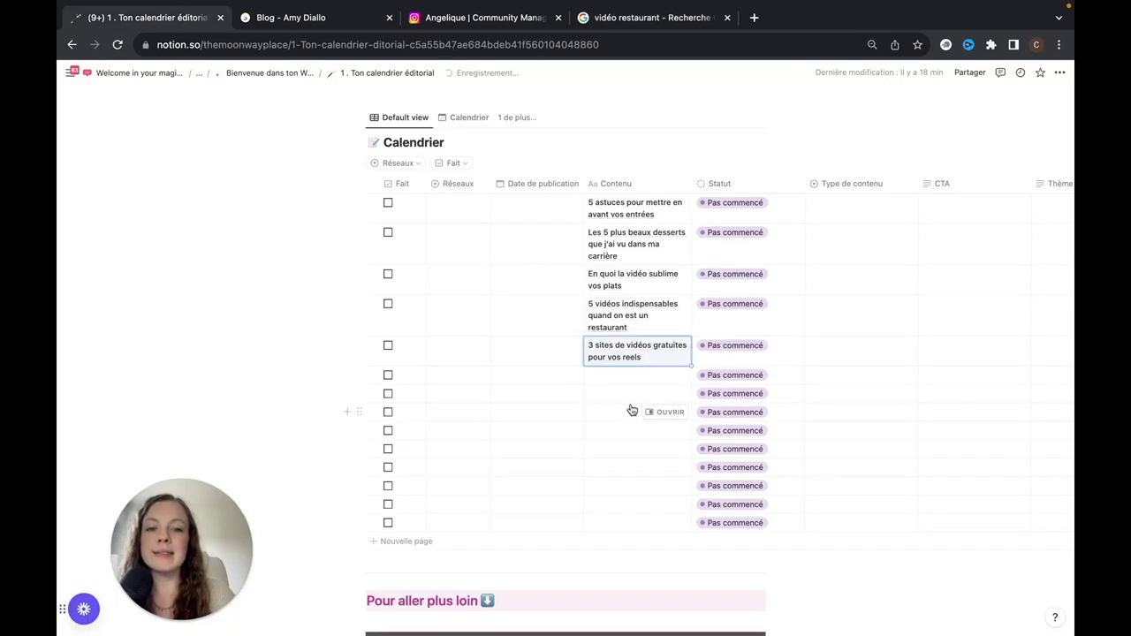
left_click(604, 377)
type("Quel outil j'uti")
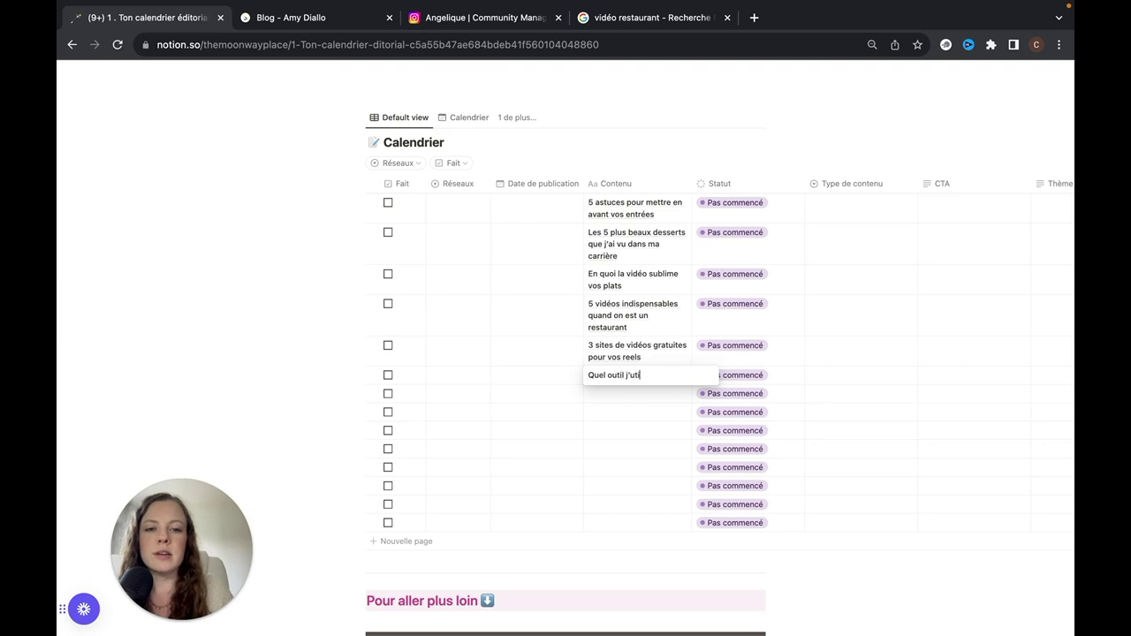
type("lise pour crée")
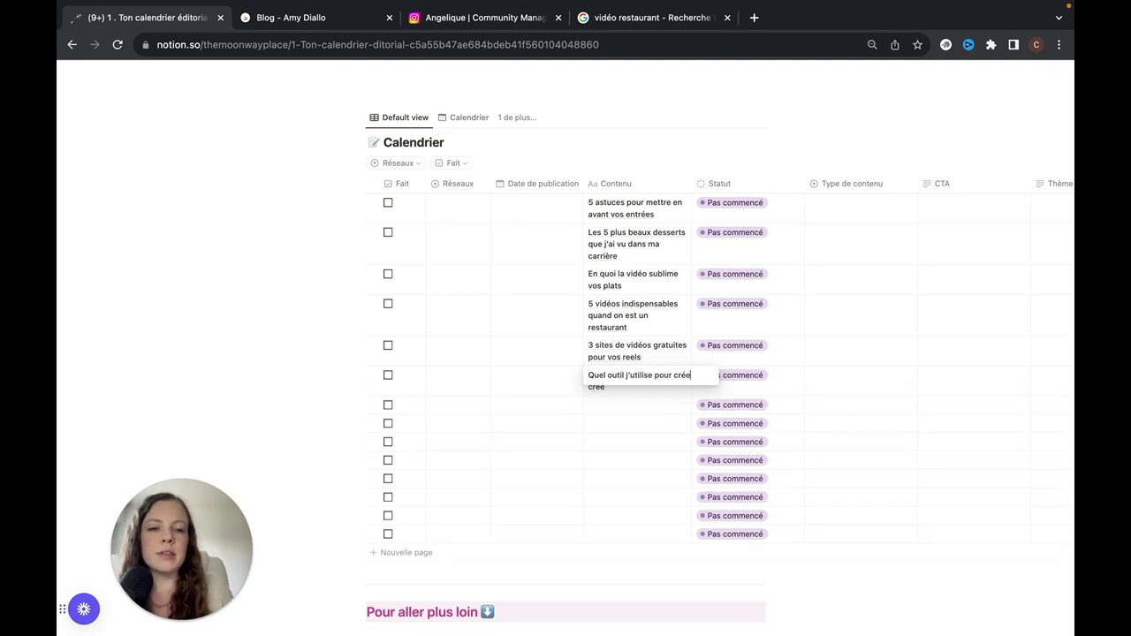
type("r les vidéos de me")
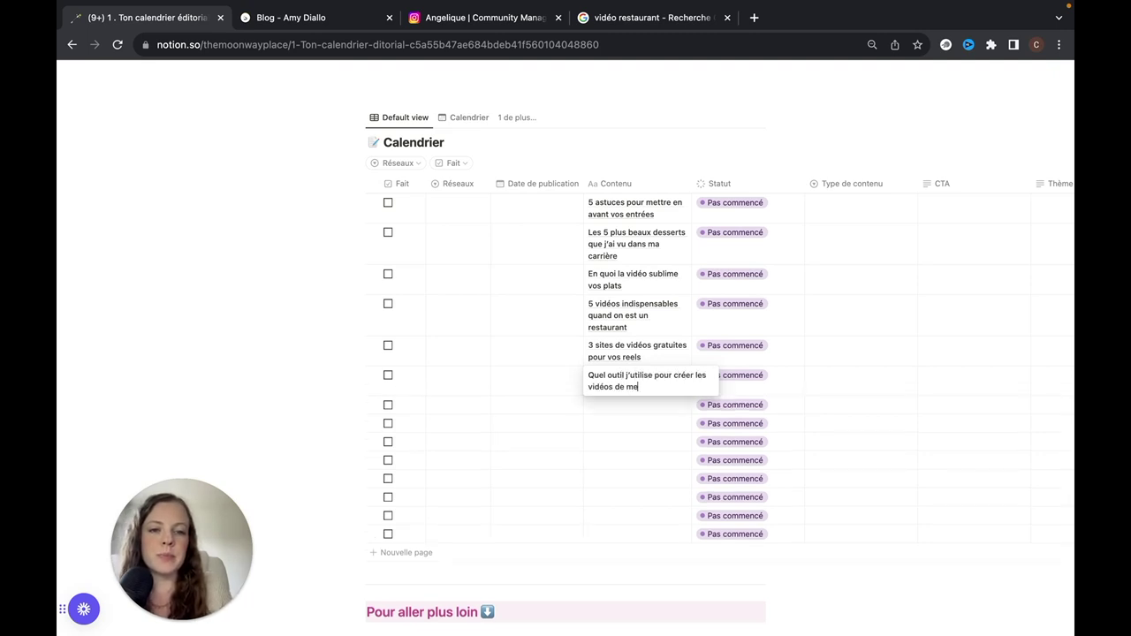
type("s clients")
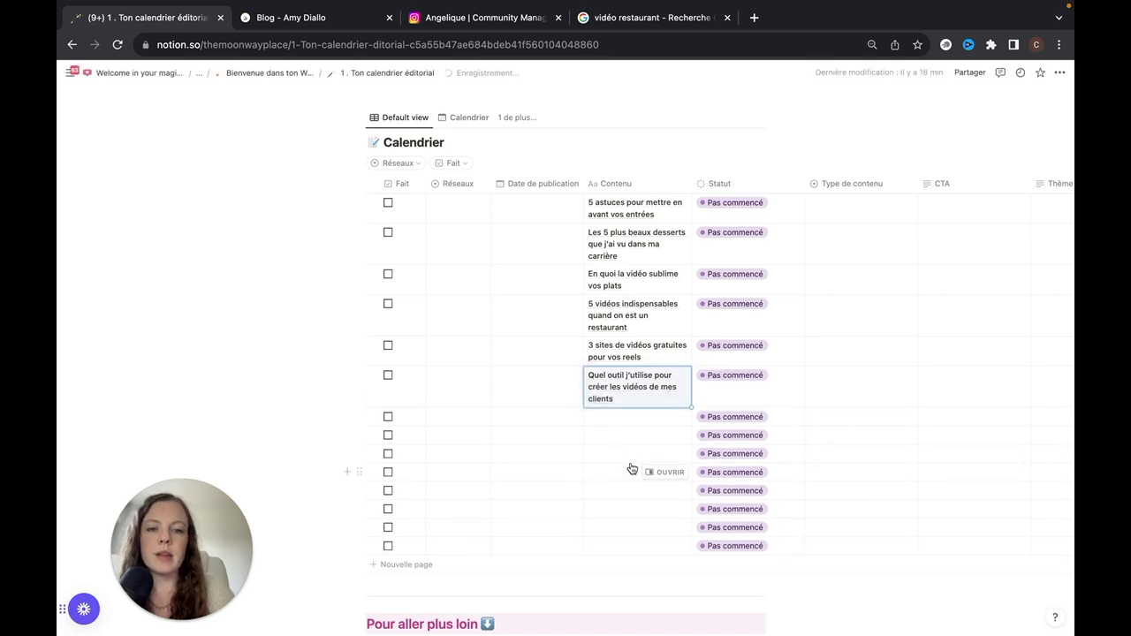
Step: Open Otter's article "30 idées de vidéos TikTok pour les restaurants" from the Google results and skim it for ideas
left_click(653, 16)
scroll(481, 300, "down", 2)
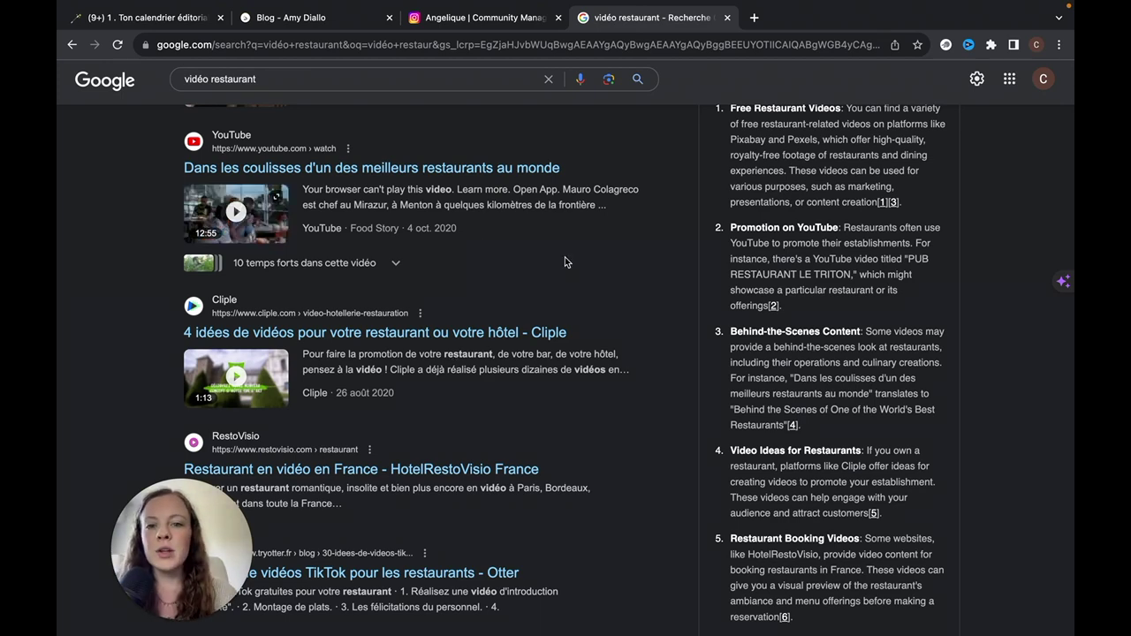
scroll(577, 280, "down", 2)
scroll(577, 280, "down", 2)
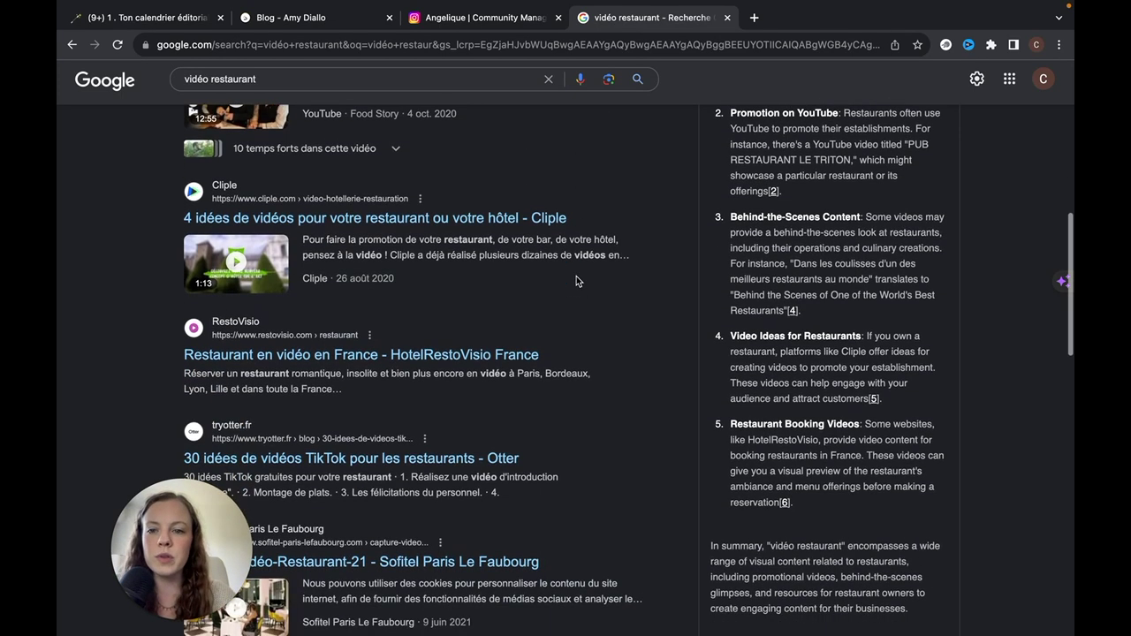
scroll(576, 281, "down", 1)
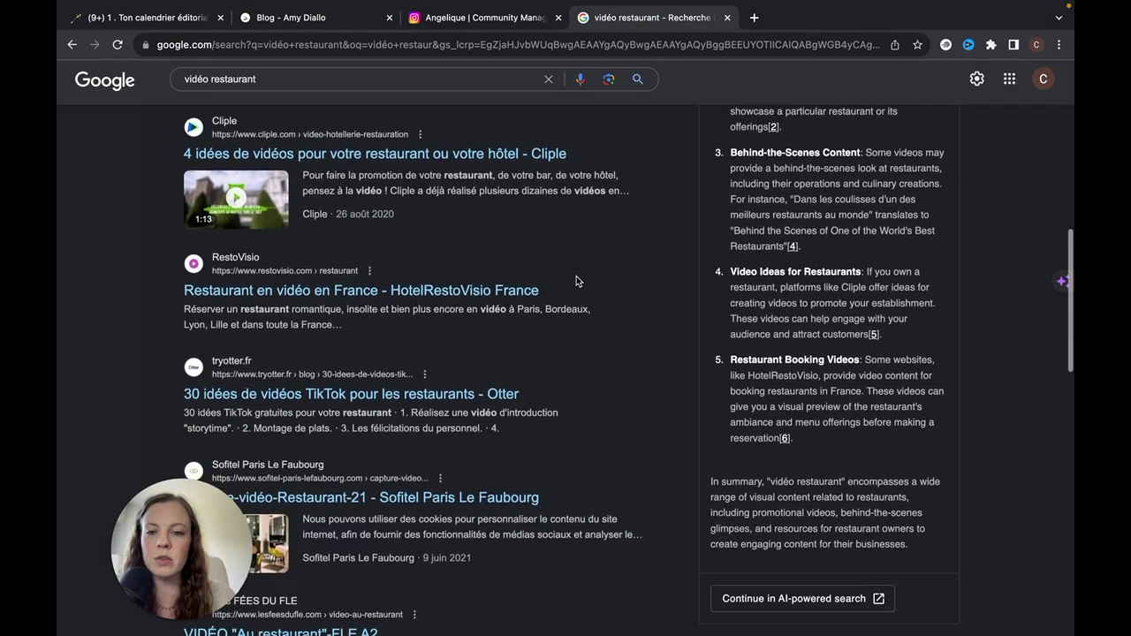
left_click(276, 367)
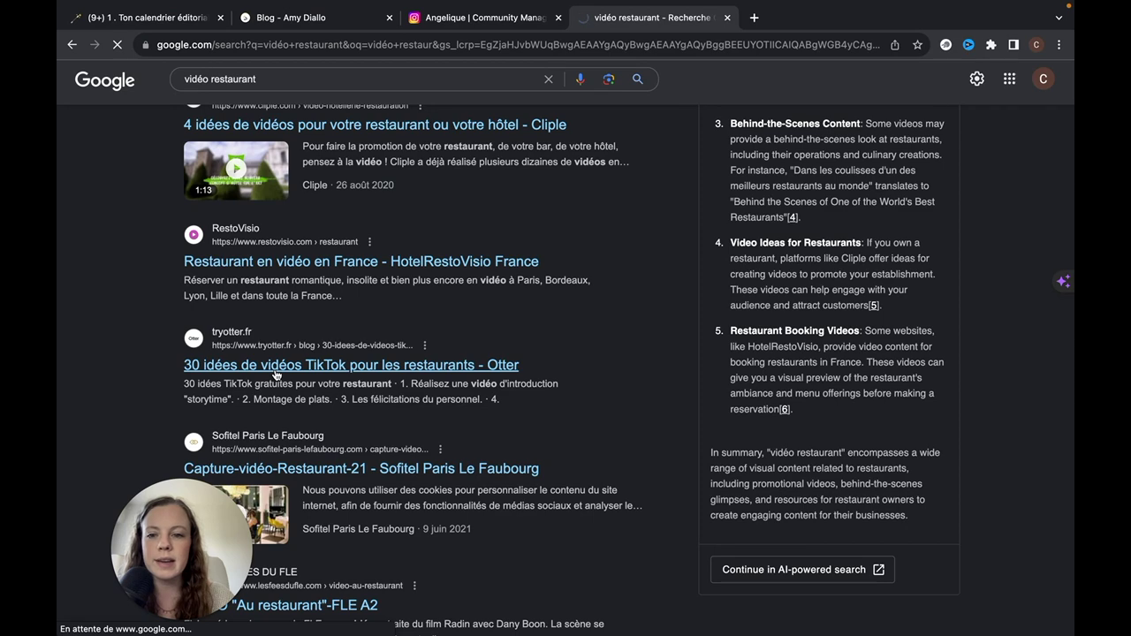
scroll(480, 289, "down", 4)
scroll(481, 287, "down", 4)
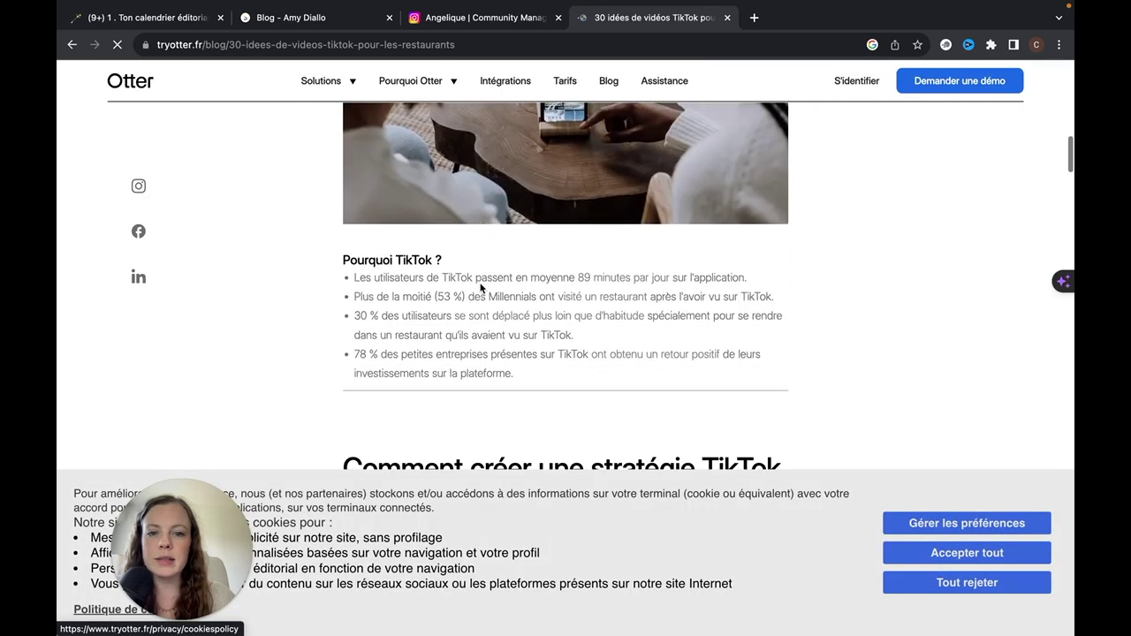
scroll(481, 287, "down", 3)
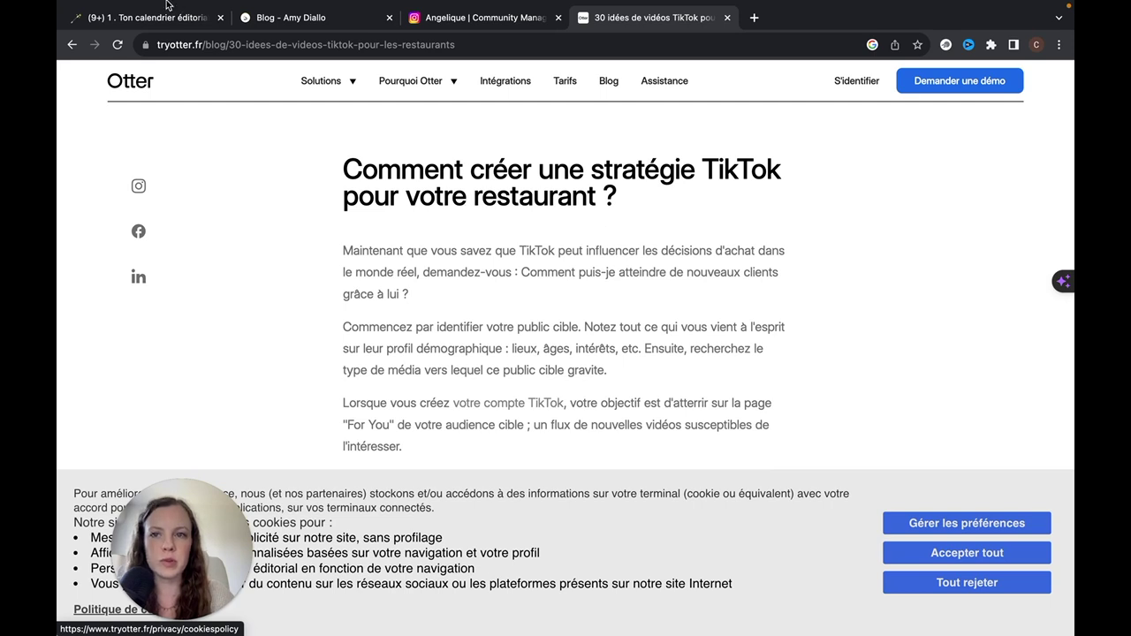
Step: Back in the Notion calendar, enter "Tiktok, l'allié de votre restaurant ?" as the seventh row's Contenu
left_click(166, 7)
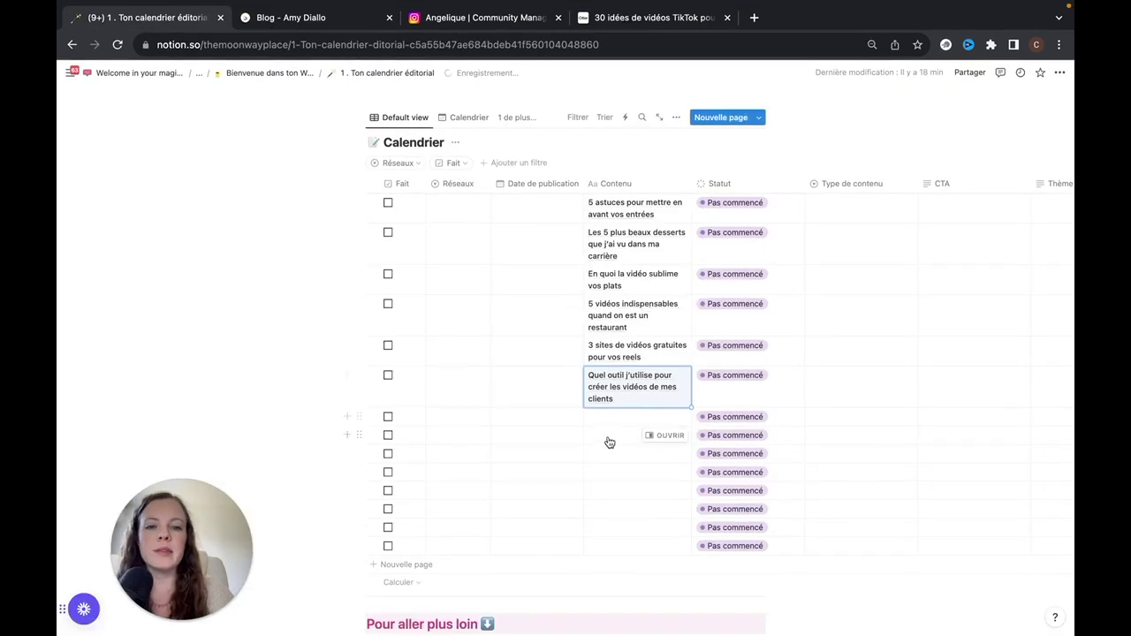
left_click(604, 421)
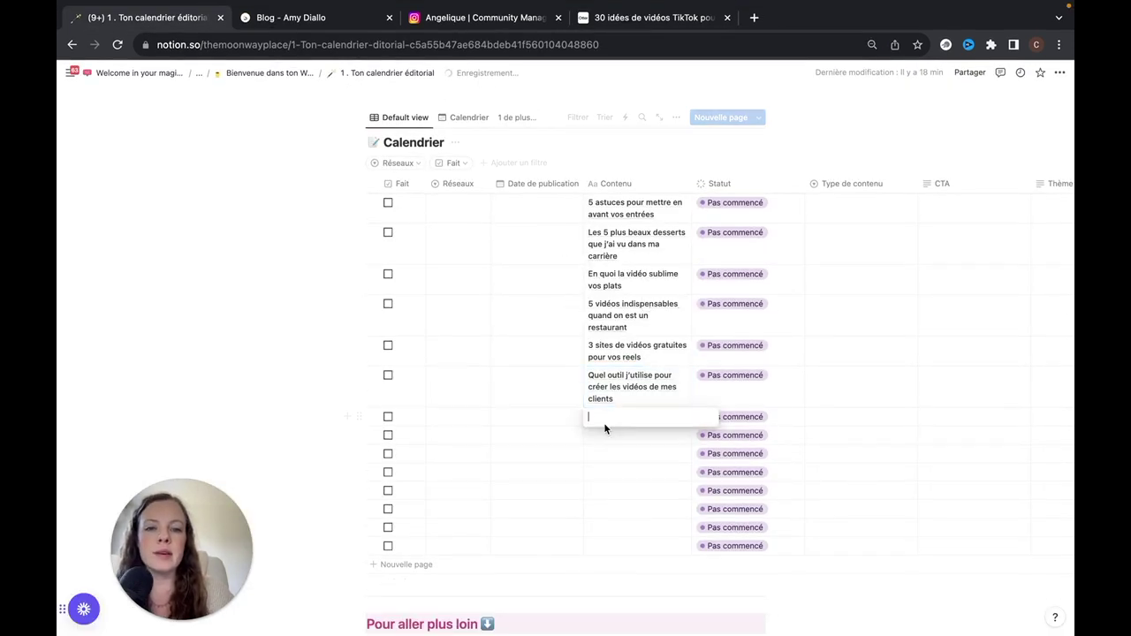
type("Tiktok, l'allié de vo")
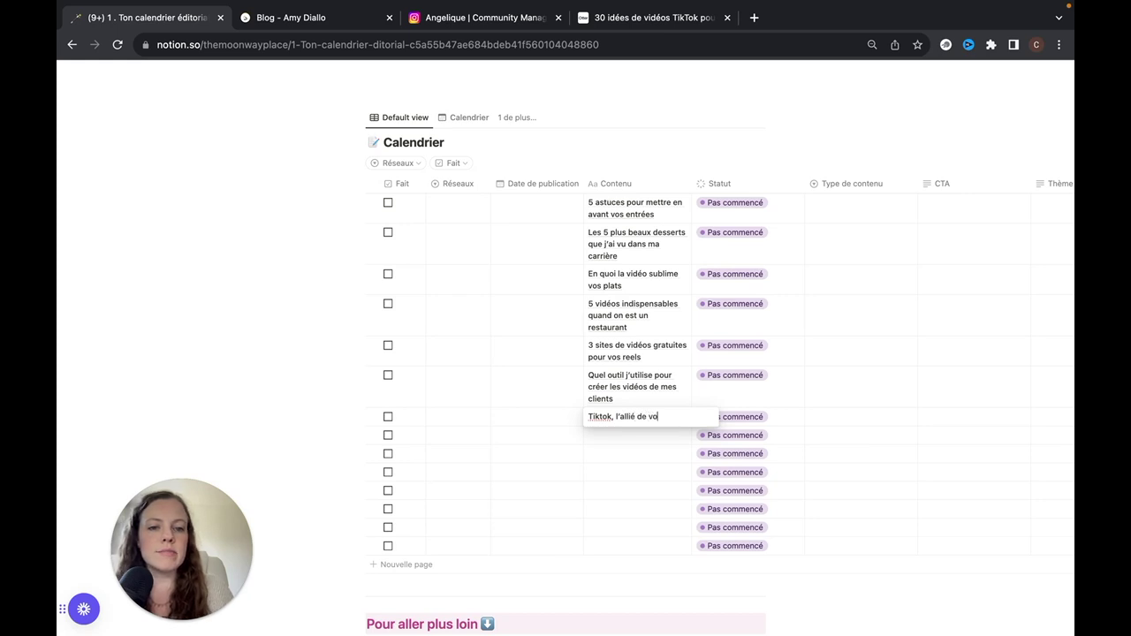
type("tre resta")
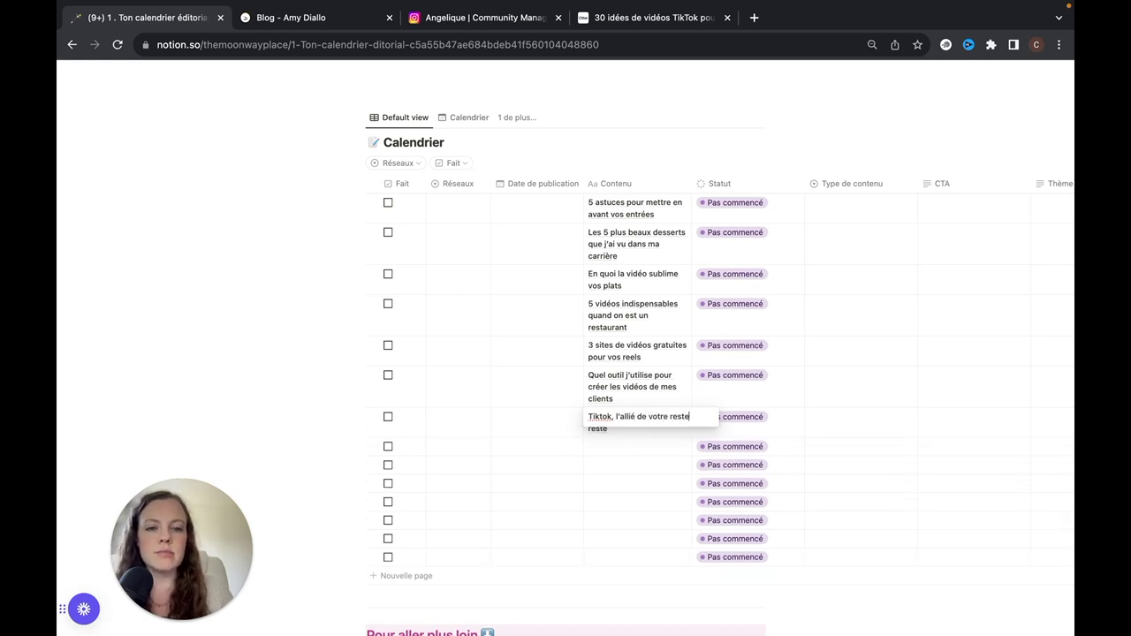
type("urant ?")
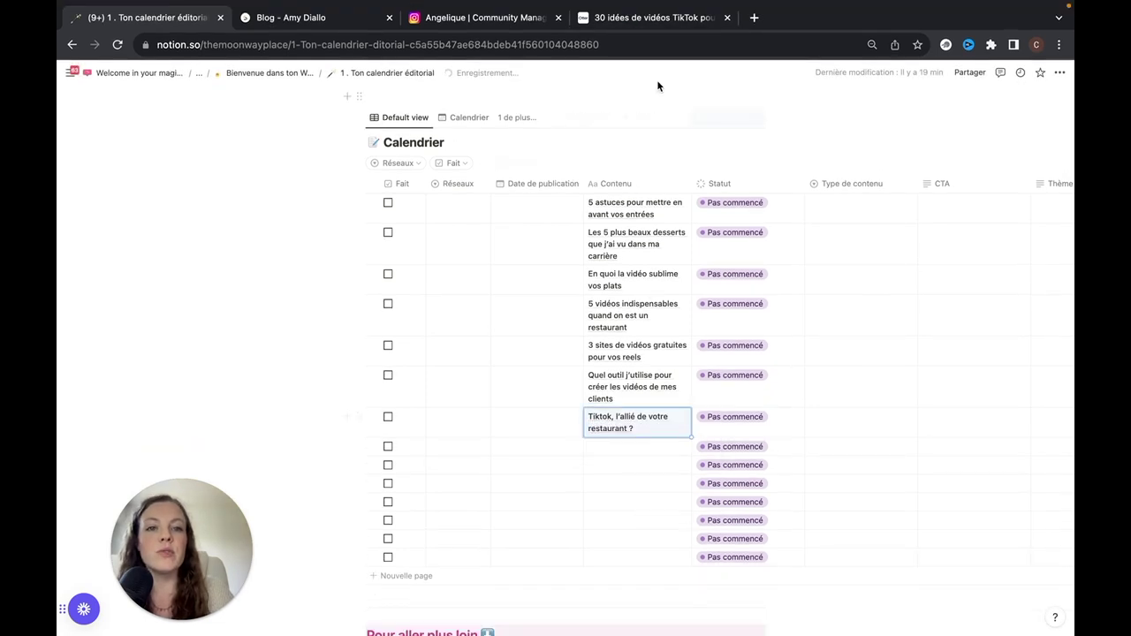
Step: Return to Otter's article on TikTok videos for restaurants and read through its list of 30 ideas for post inspiration
left_click(645, 18)
scroll(452, 425, "down", 5)
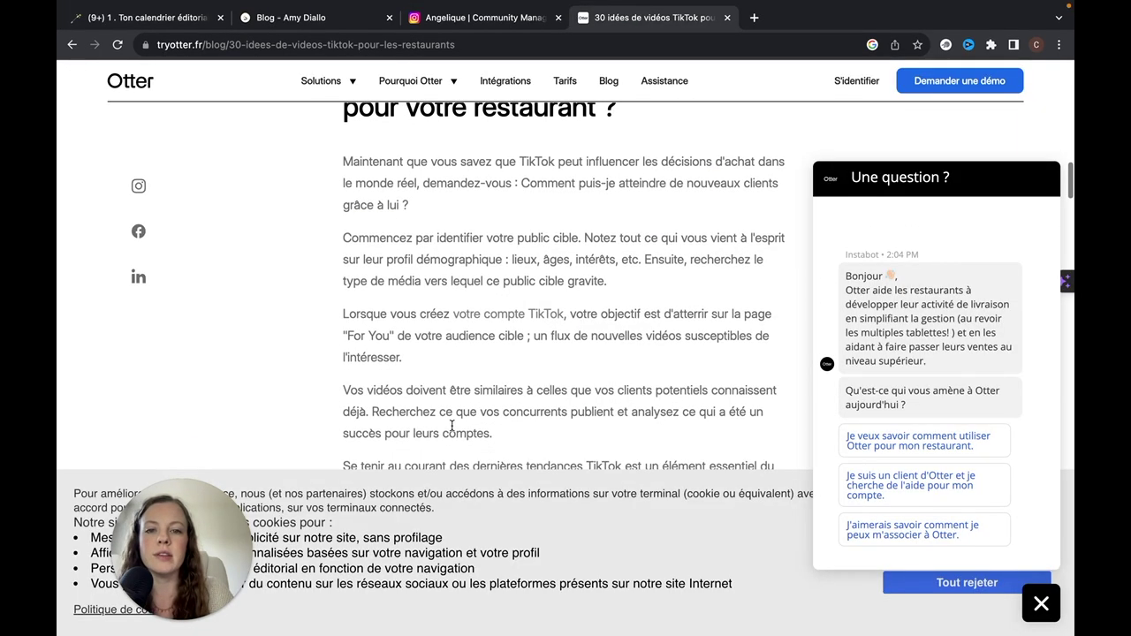
scroll(548, 326, "down", 2)
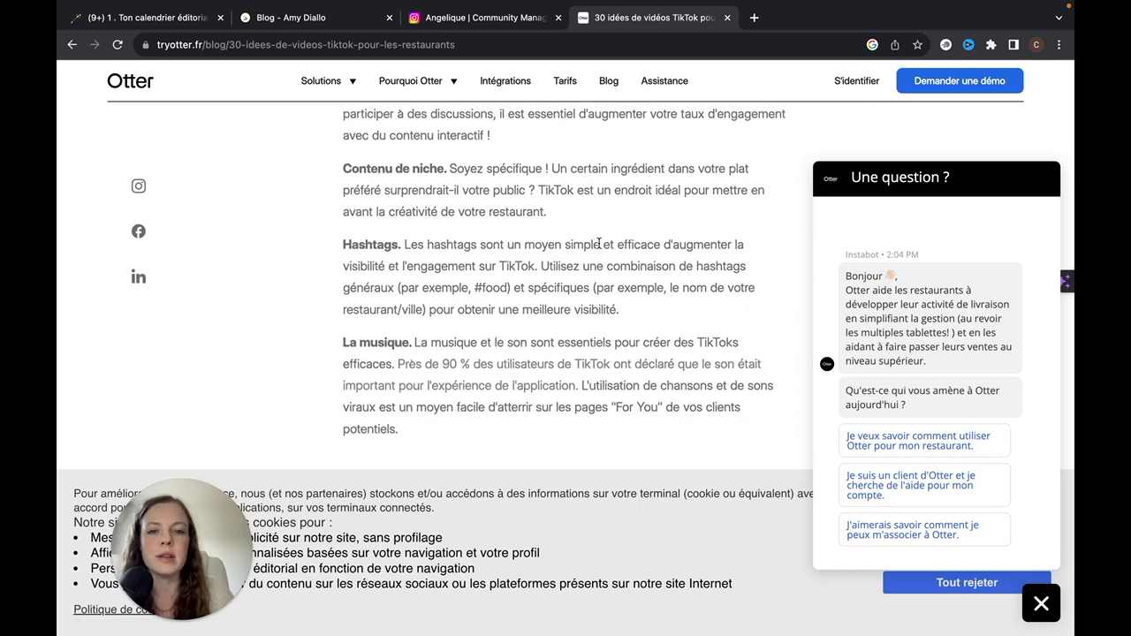
scroll(599, 249, "down", 5)
scroll(599, 249, "down", 10)
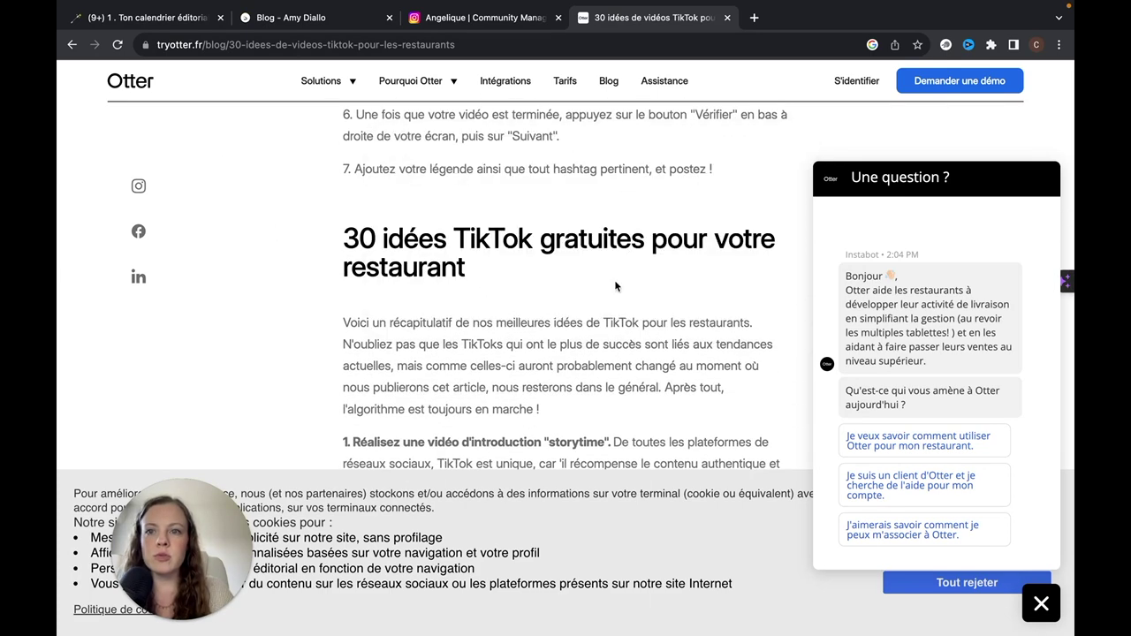
scroll(583, 222, "down", 10)
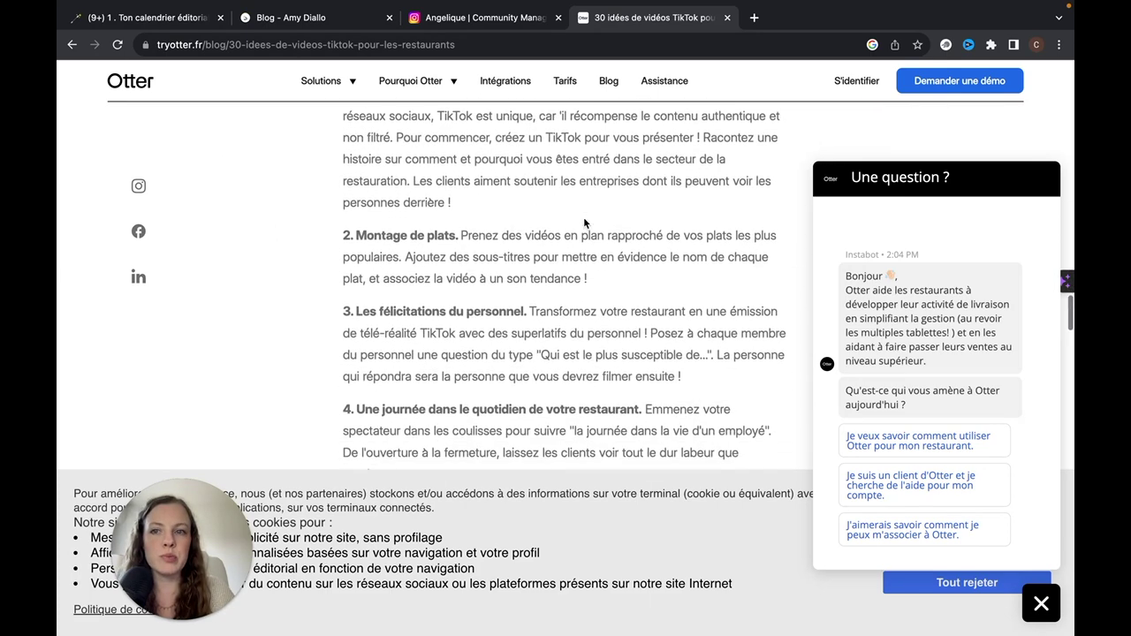
scroll(583, 222, "up", 4)
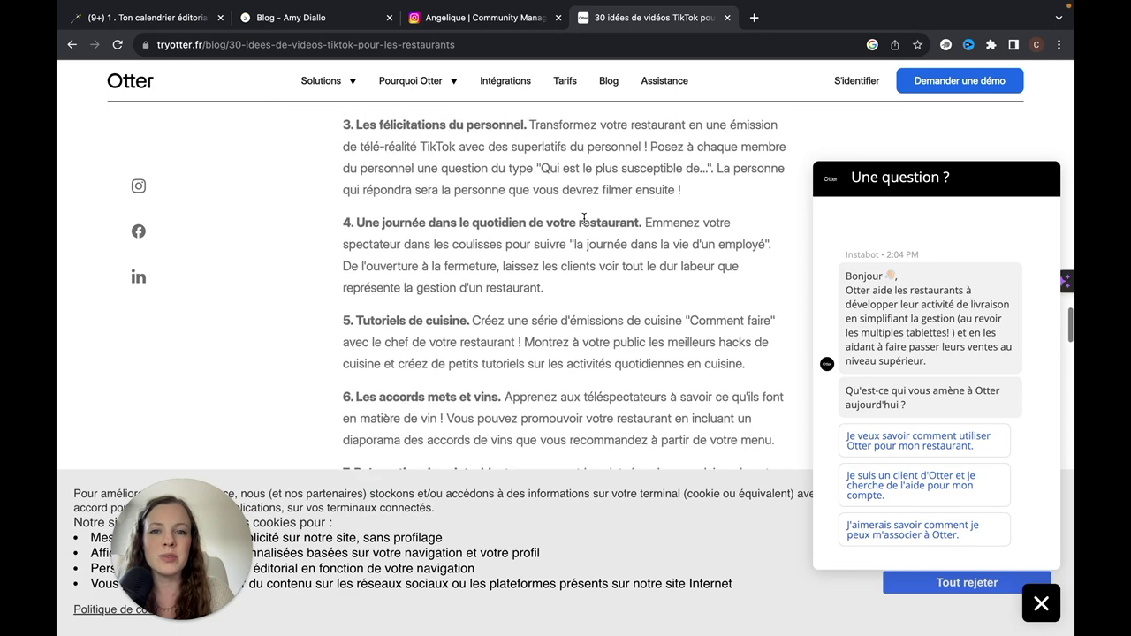
scroll(583, 218, "up", 3)
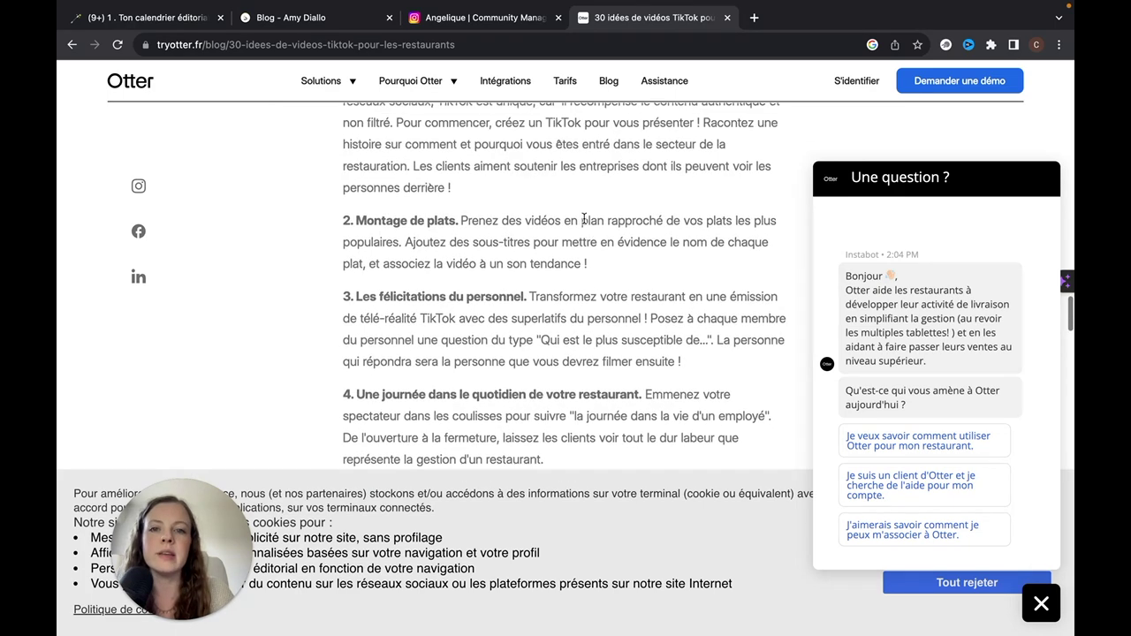
scroll(583, 217, "up", 1)
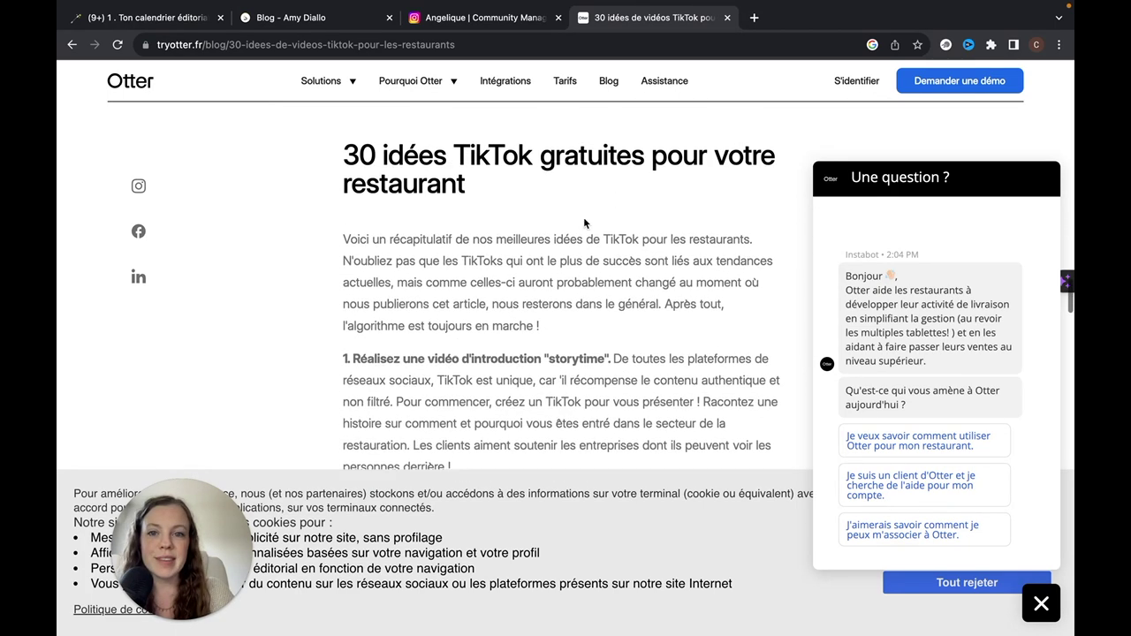
scroll(583, 223, "down", 8)
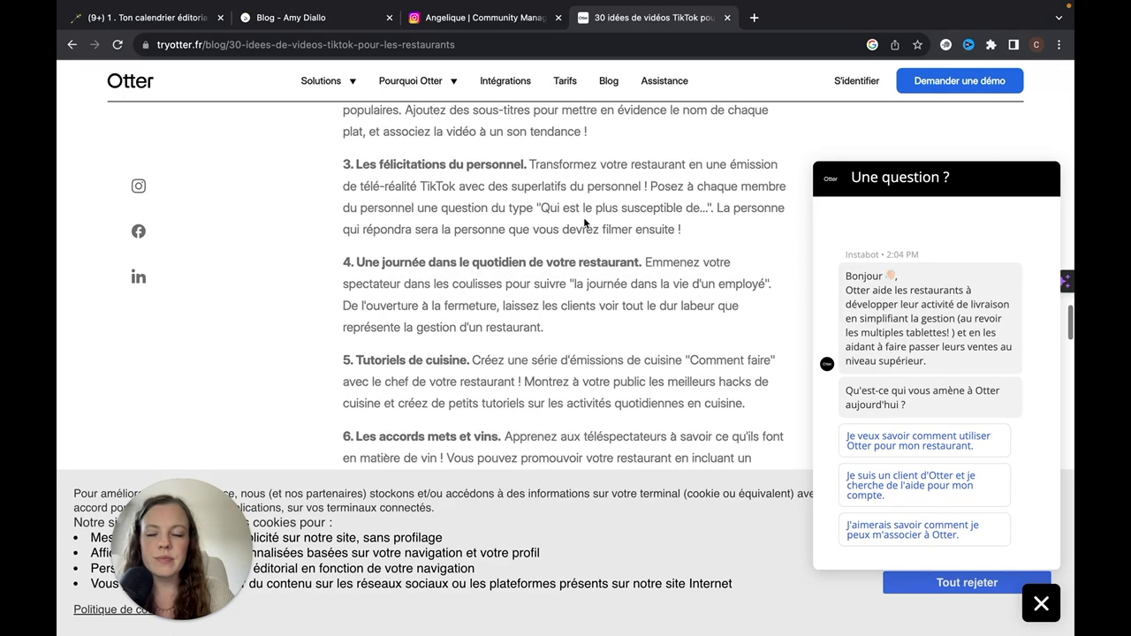
scroll(583, 221, "down", 5)
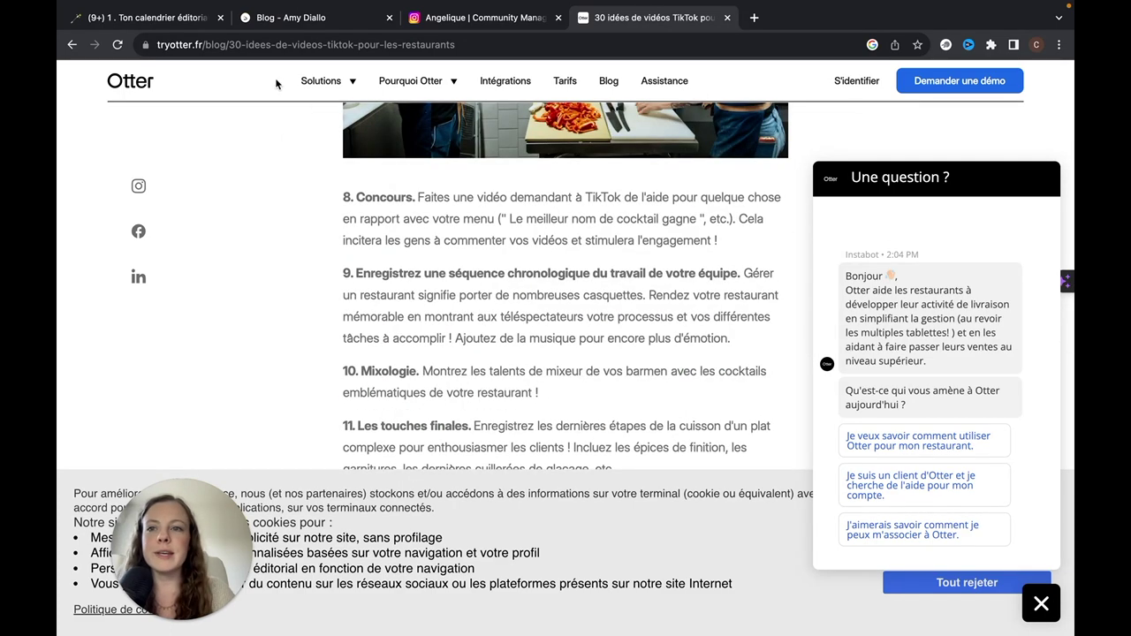
Step: Go back to the Google results for "vidéo restaurant" and scan the remaining results and related searches for topic ideas
left_click(72, 46)
scroll(427, 294, "down", 3)
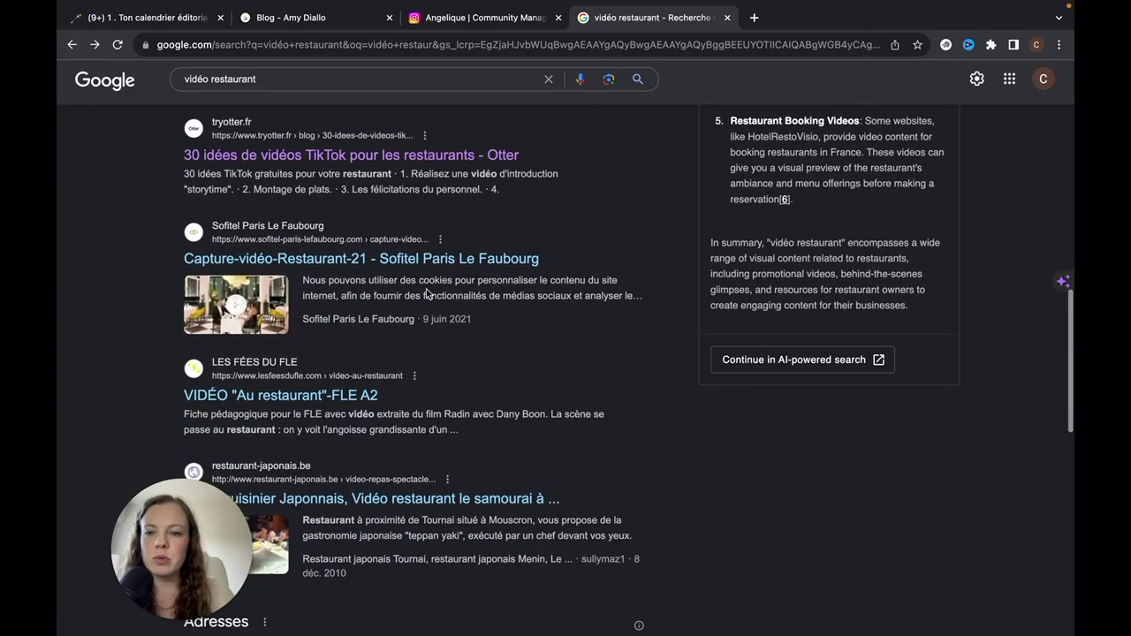
scroll(427, 293, "down", 1)
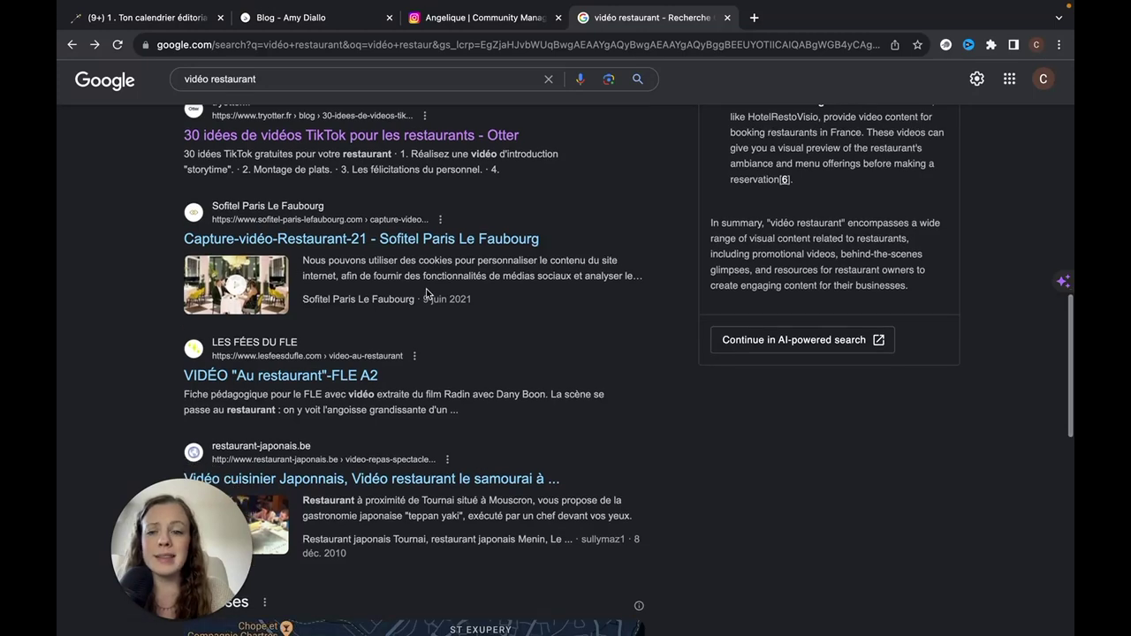
scroll(426, 294, "down", 5)
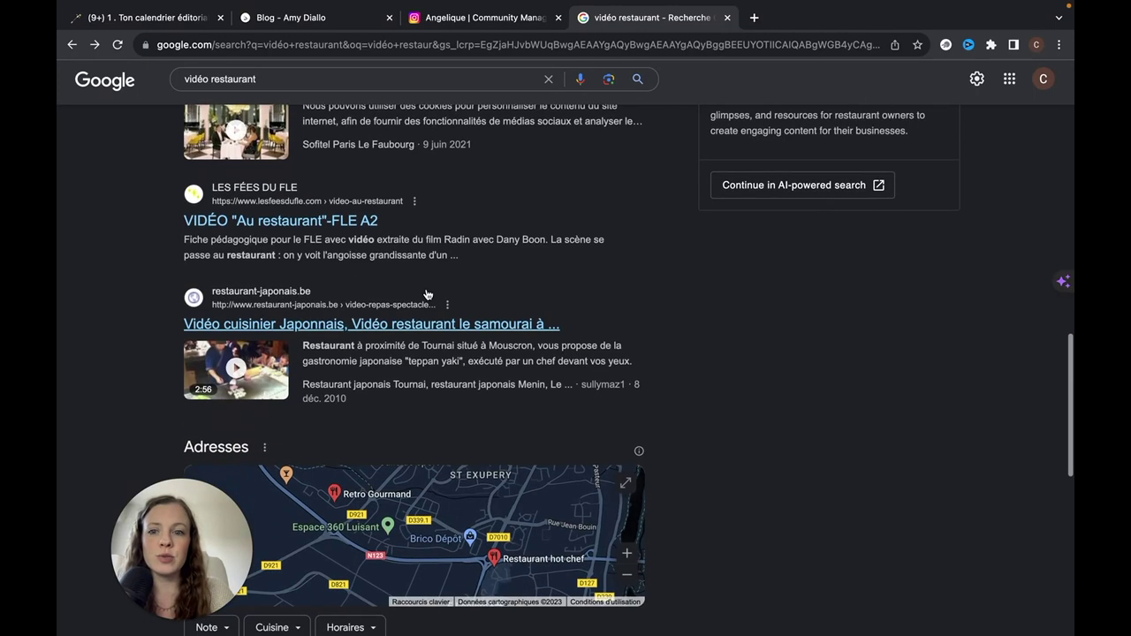
scroll(426, 294, "down", 3)
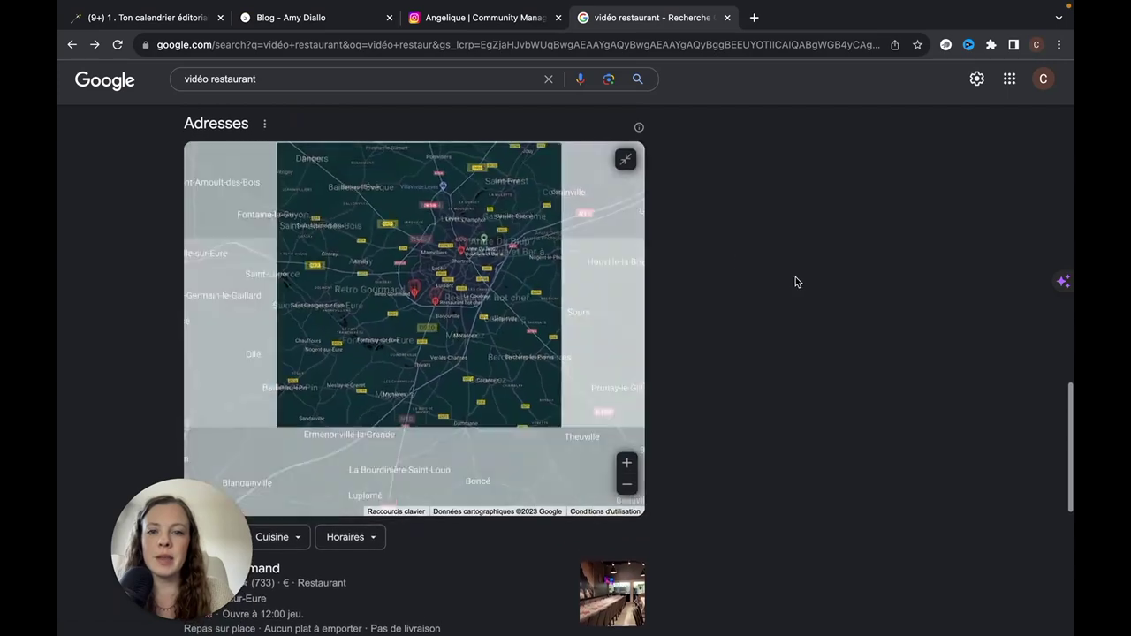
scroll(795, 280, "down", 3)
scroll(795, 282, "down", 2)
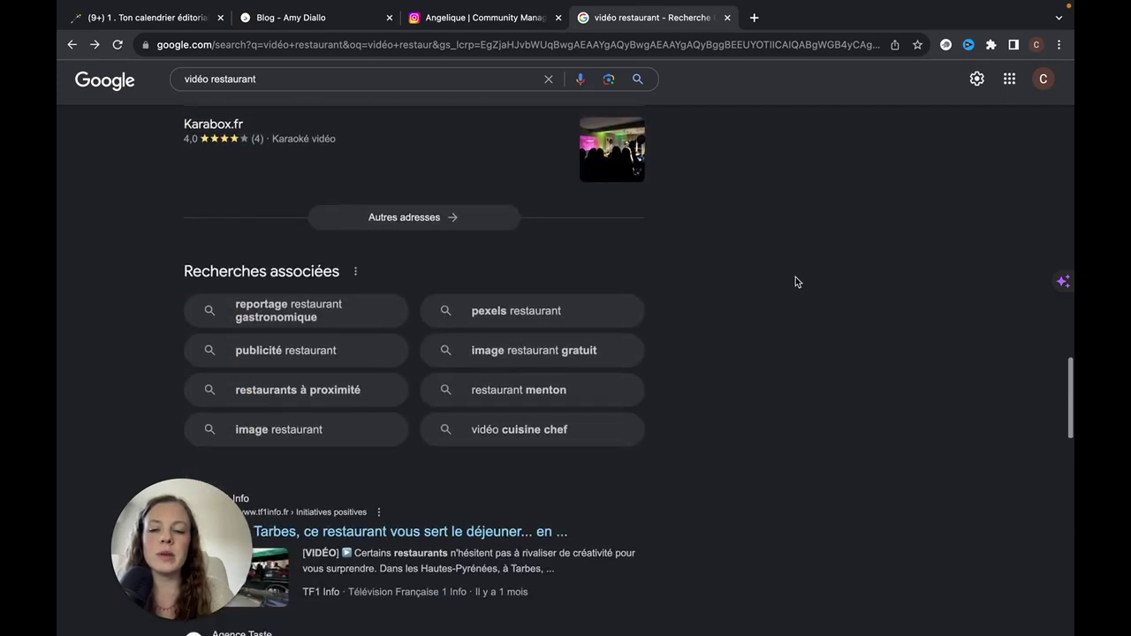
scroll(795, 282, "down", 2)
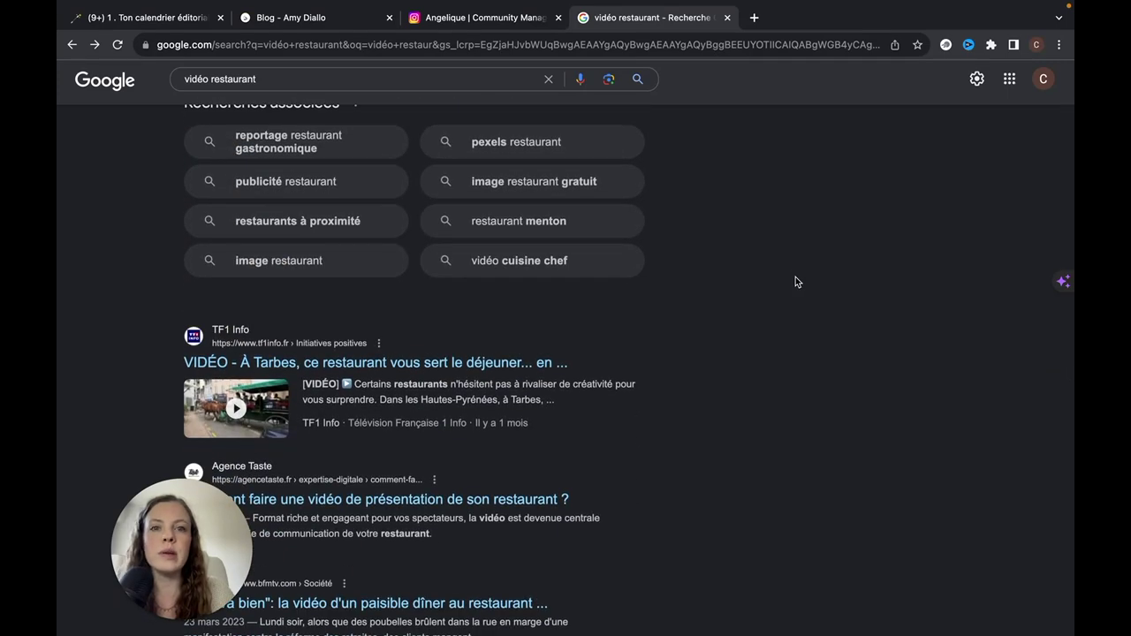
scroll(796, 282, "down", 3)
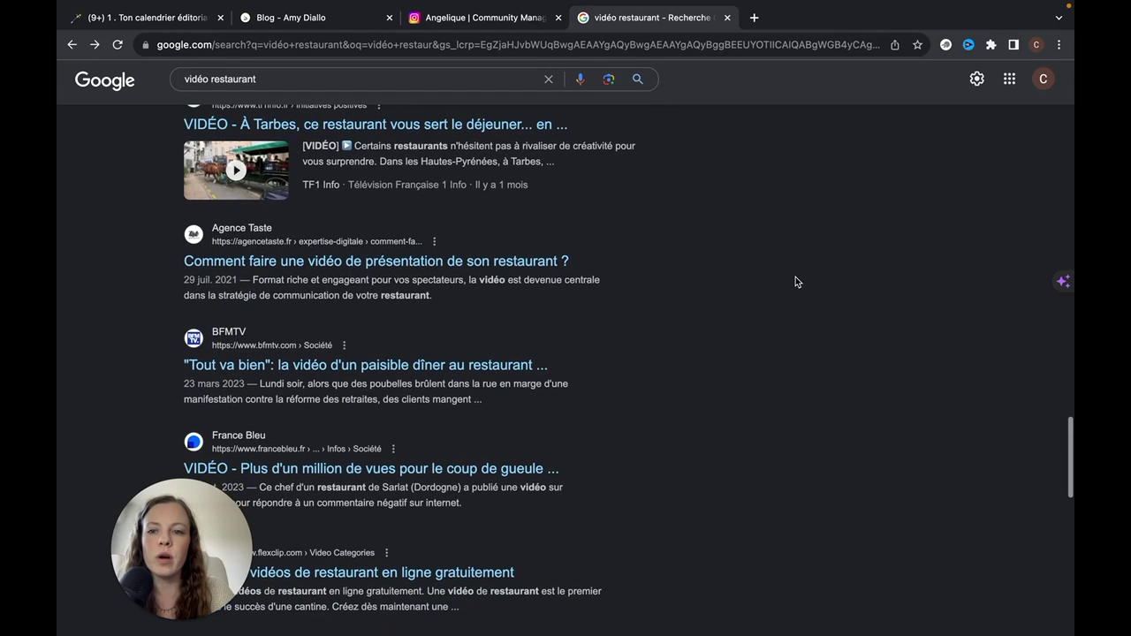
scroll(795, 282, "down", 5)
scroll(795, 276, "up", 20)
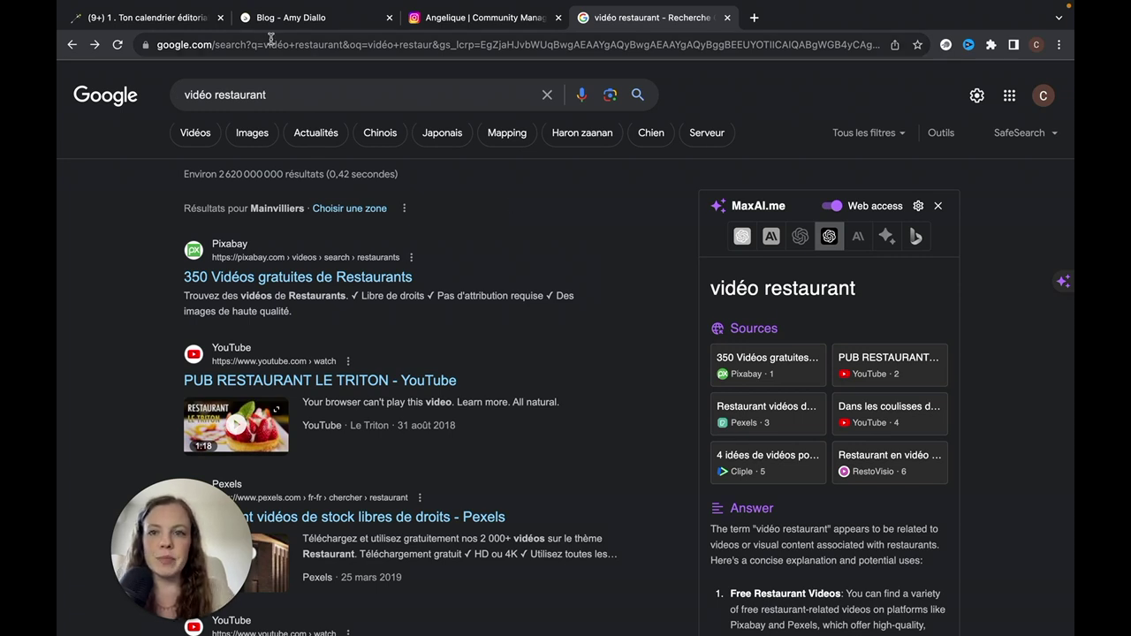
Step: Search Google for "vidéo restaurant blog" and look through the results for article topics worth using as post ideas
left_click(303, 92)
type("blog")
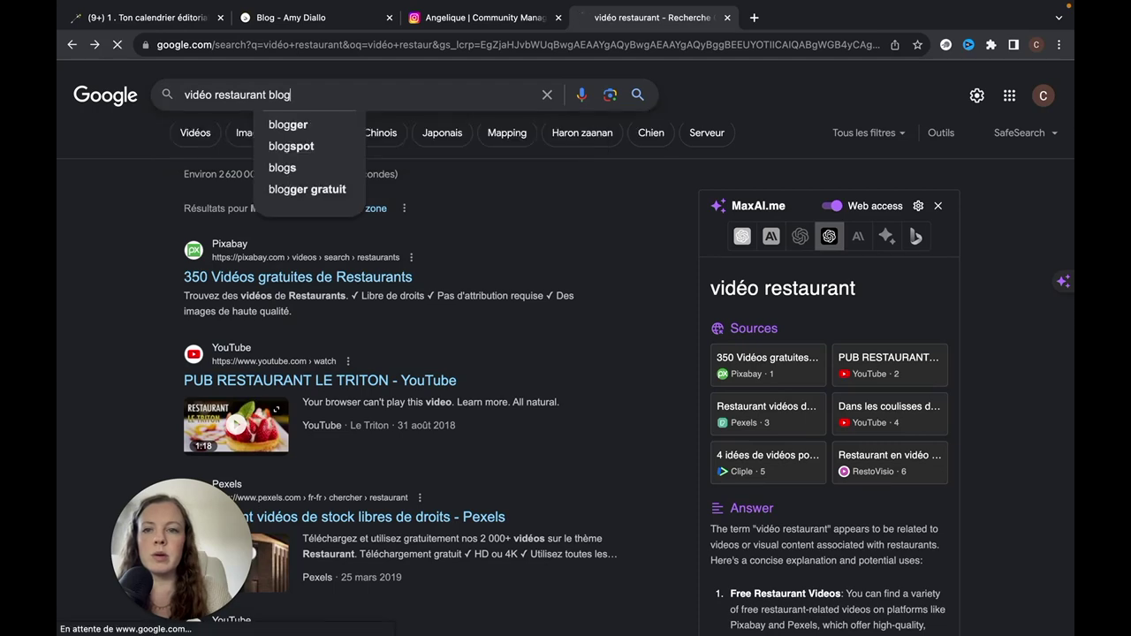
key("Return")
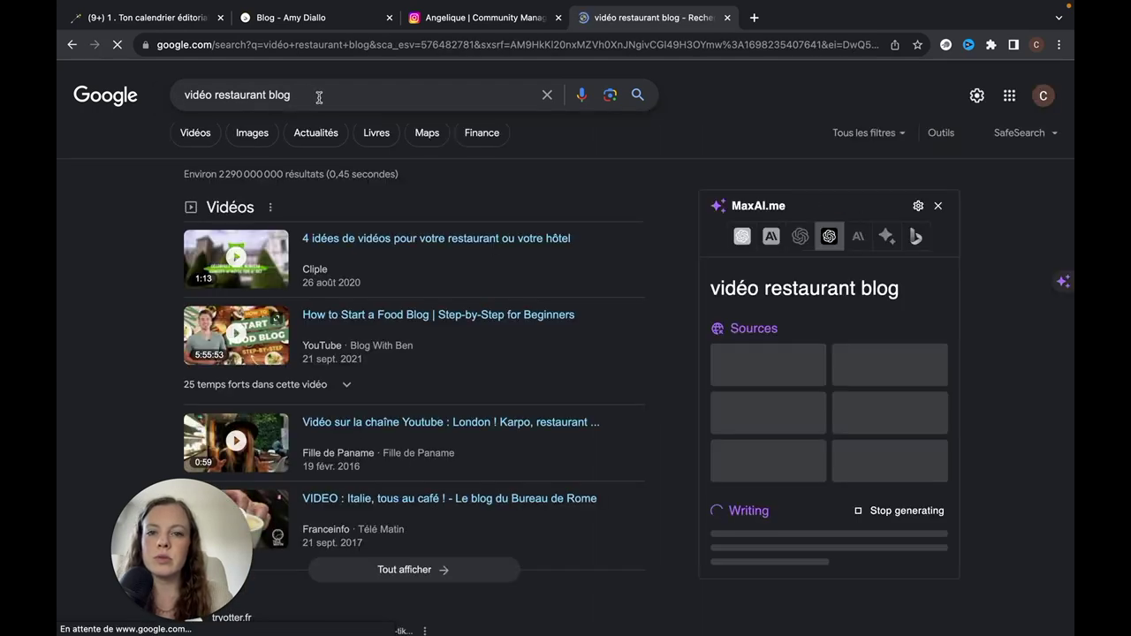
scroll(498, 283, "down", 5)
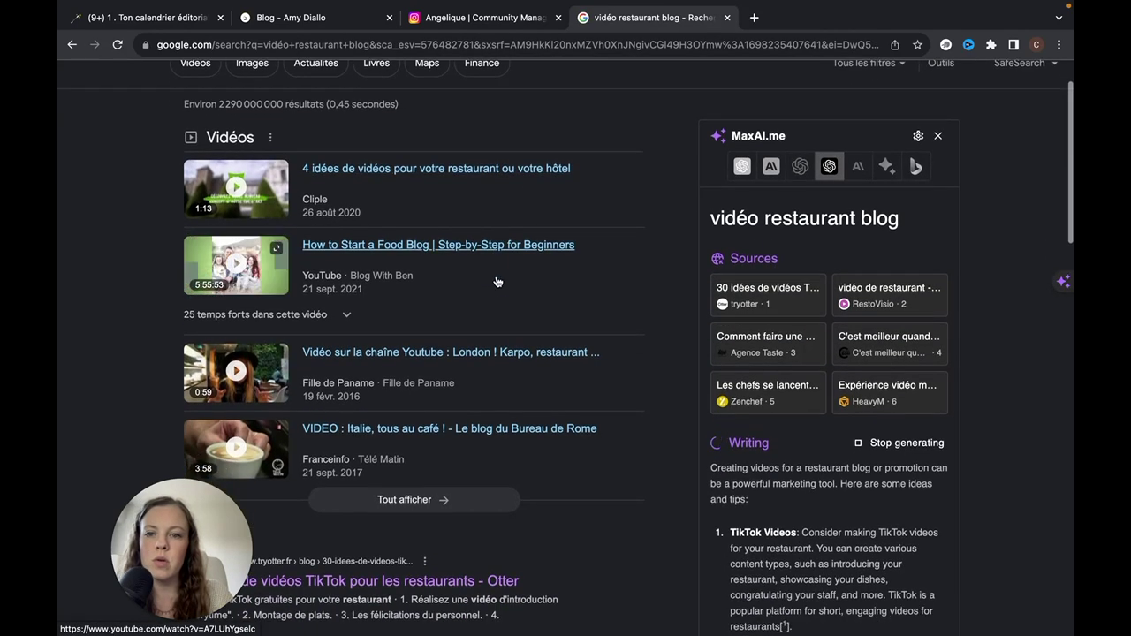
scroll(574, 298, "up", 3)
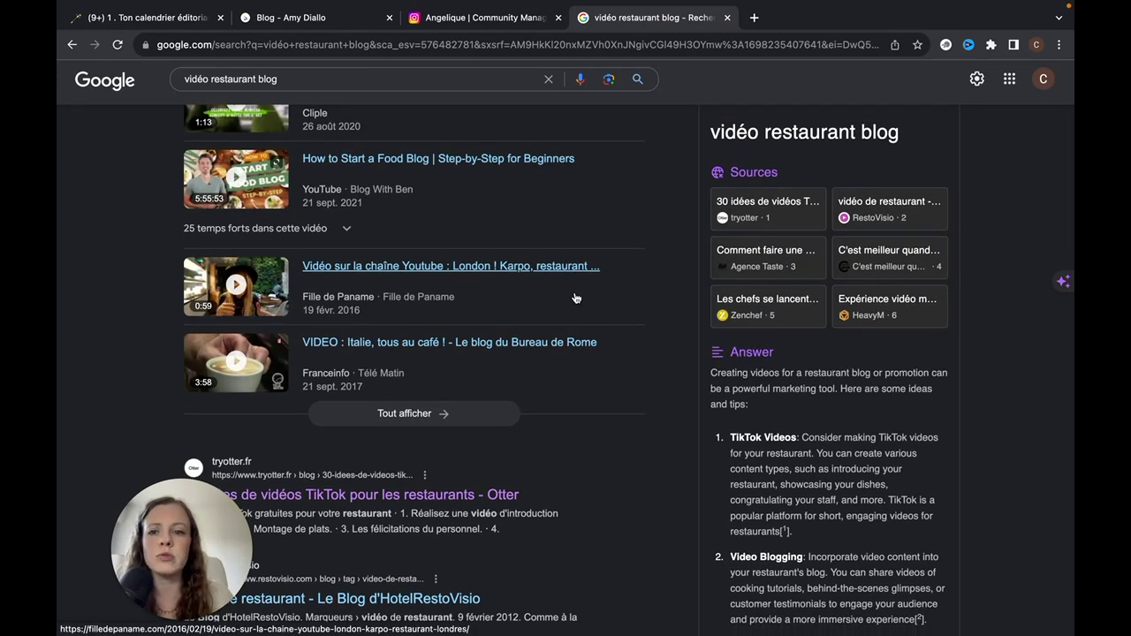
scroll(575, 298, "down", 5)
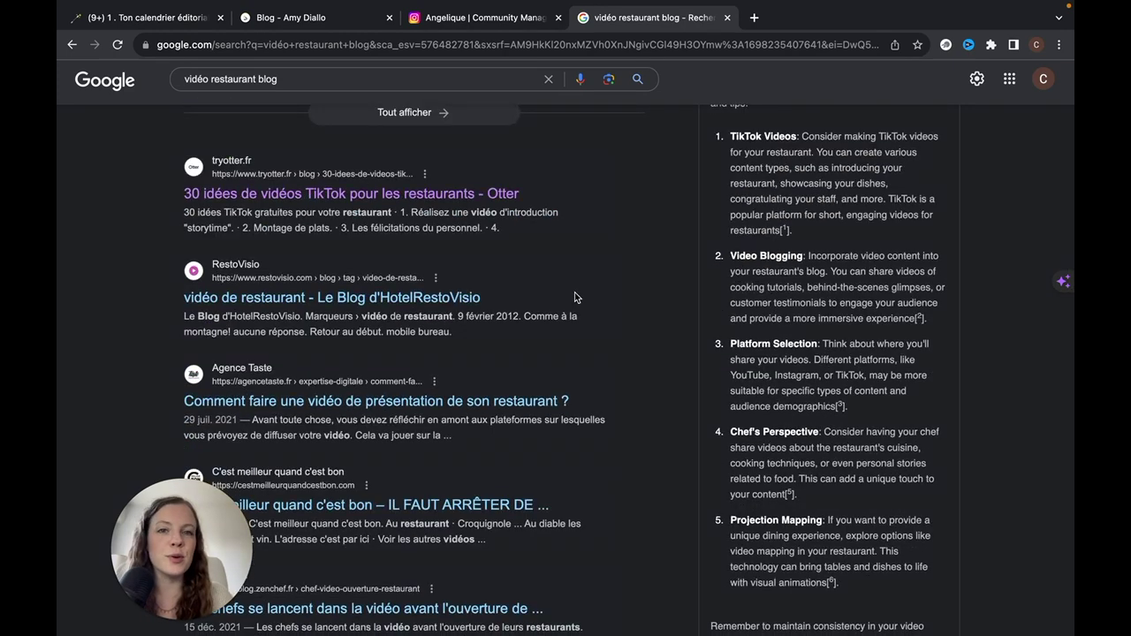
scroll(575, 298, "down", 3)
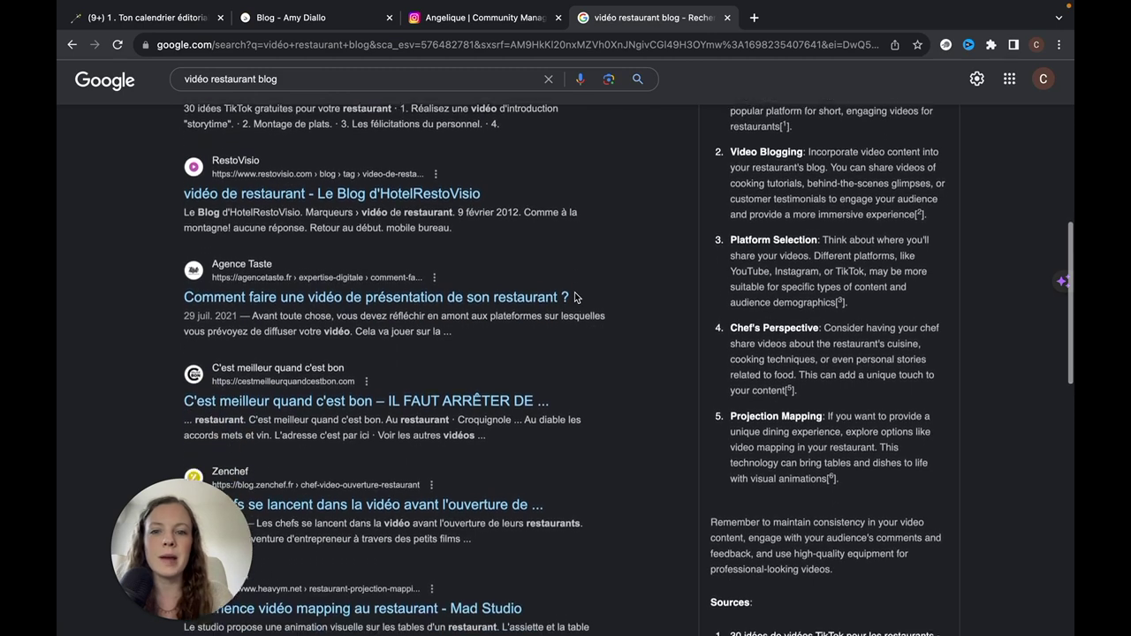
scroll(574, 298, "down", 4)
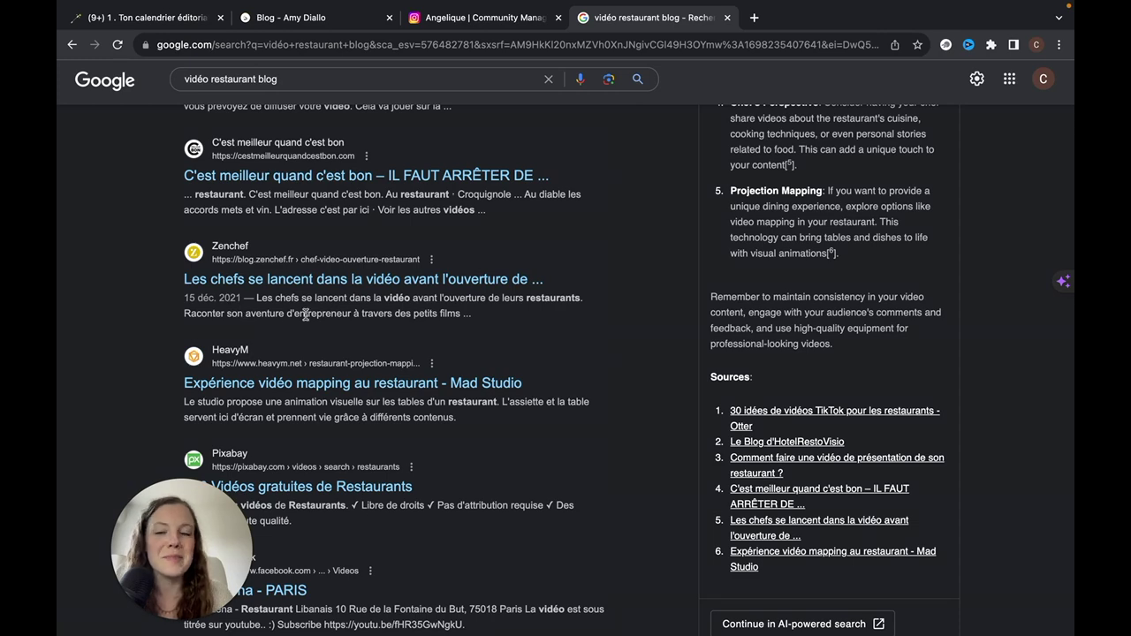
scroll(444, 320, "down", 3)
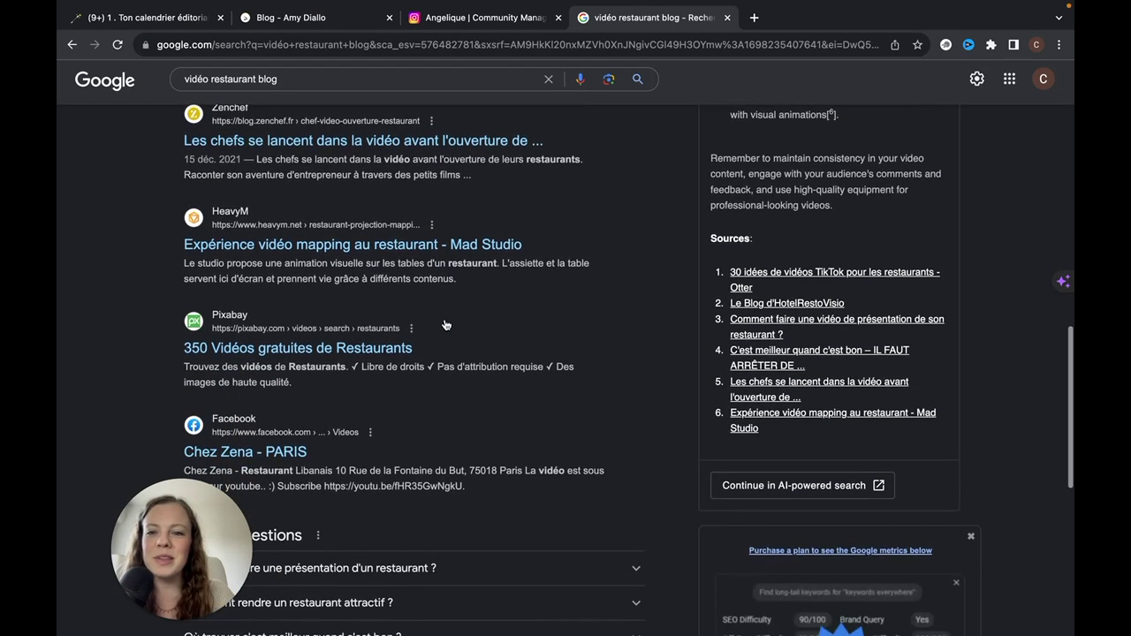
scroll(446, 325, "down", 1)
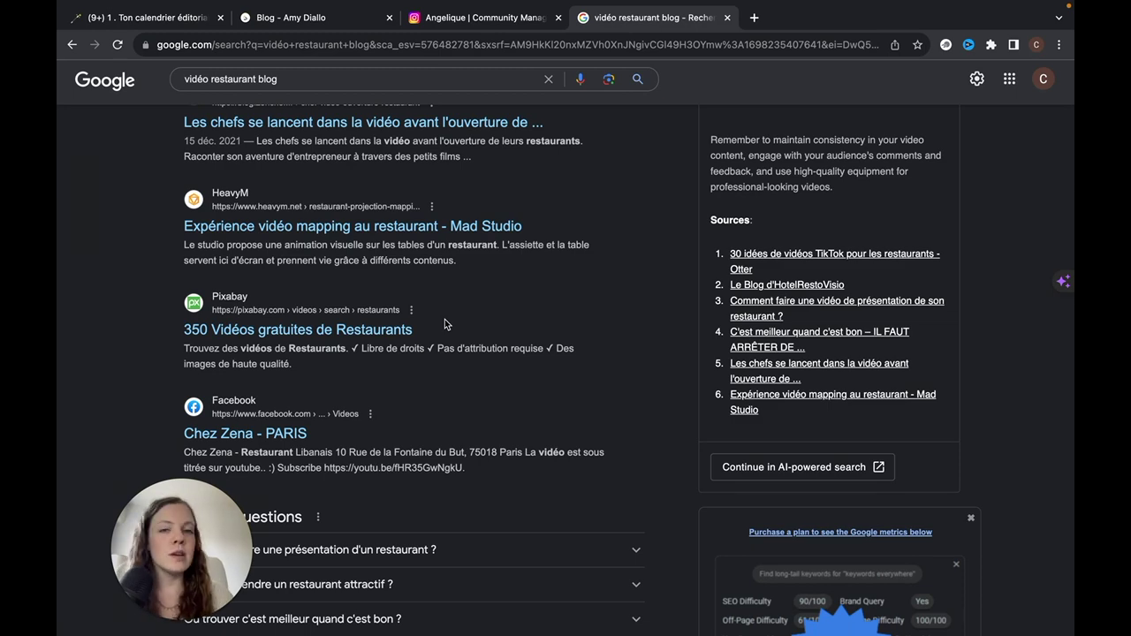
Step: Switch to Instagram, search for "monteur video restaurant", and shorten the query to "monteur video"
left_click(478, 17)
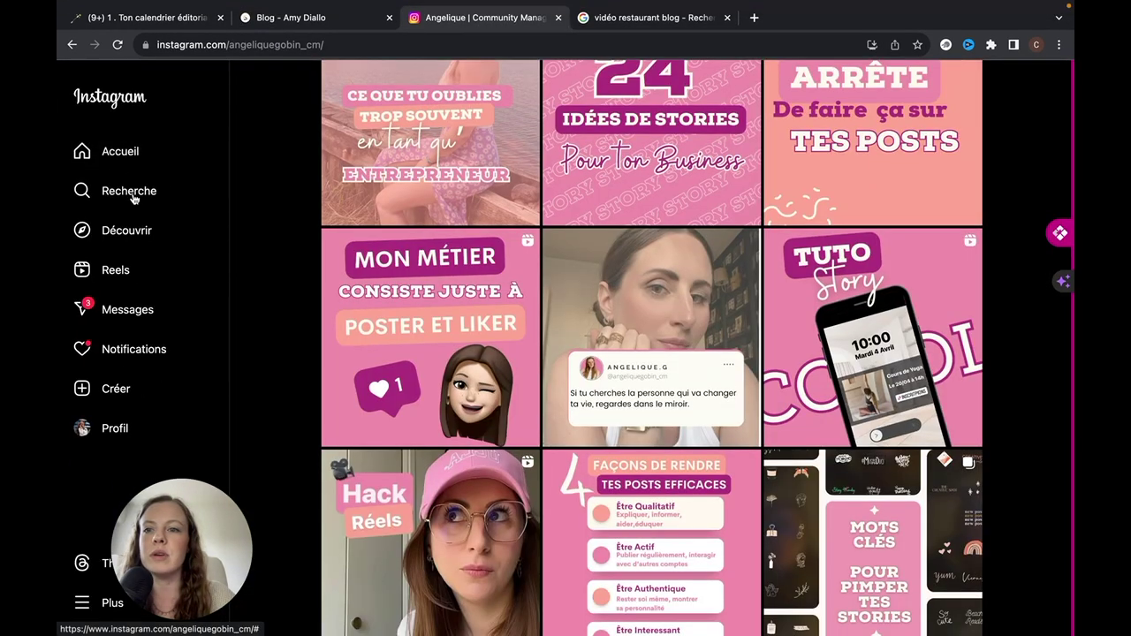
left_click(133, 193)
type("monteur video restaurant")
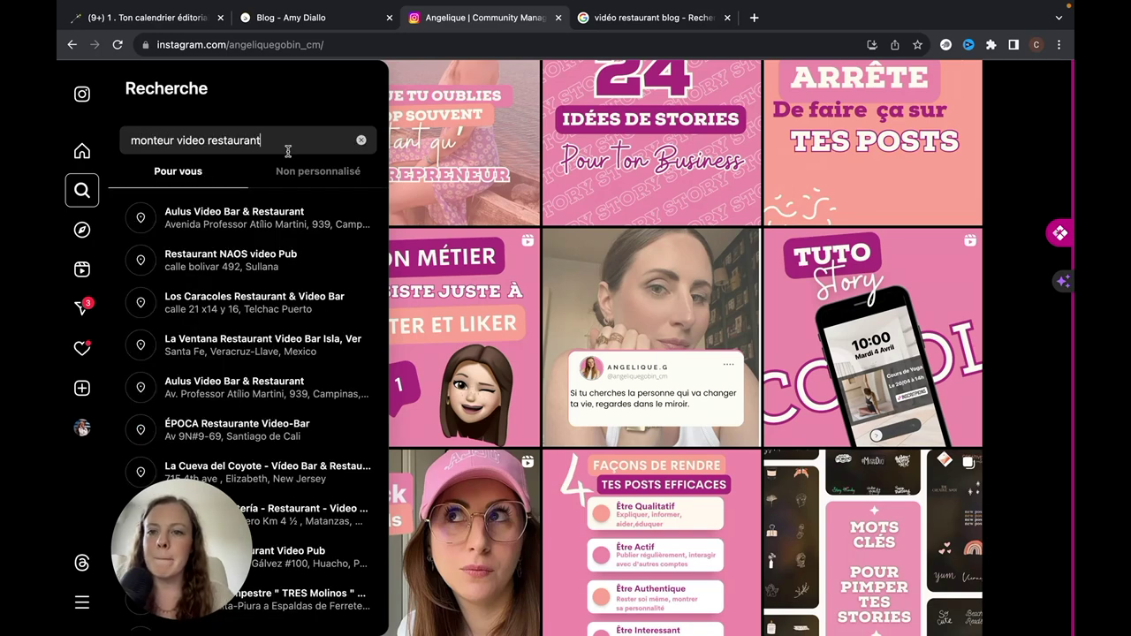
double_click(237, 144)
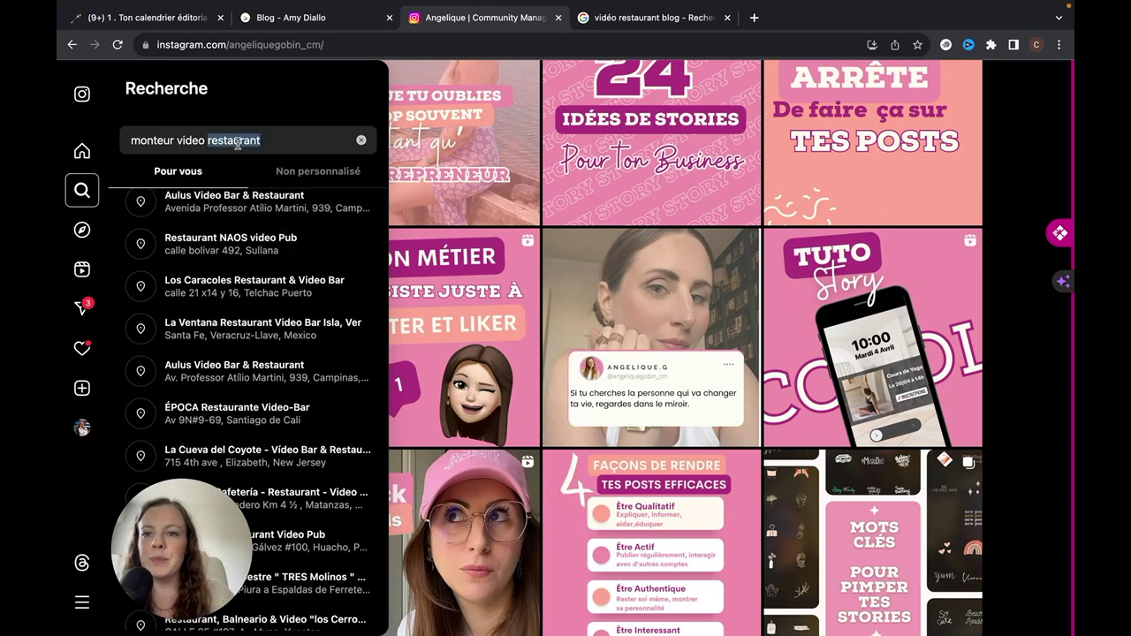
key("BackSpace")
key("BackSpace")
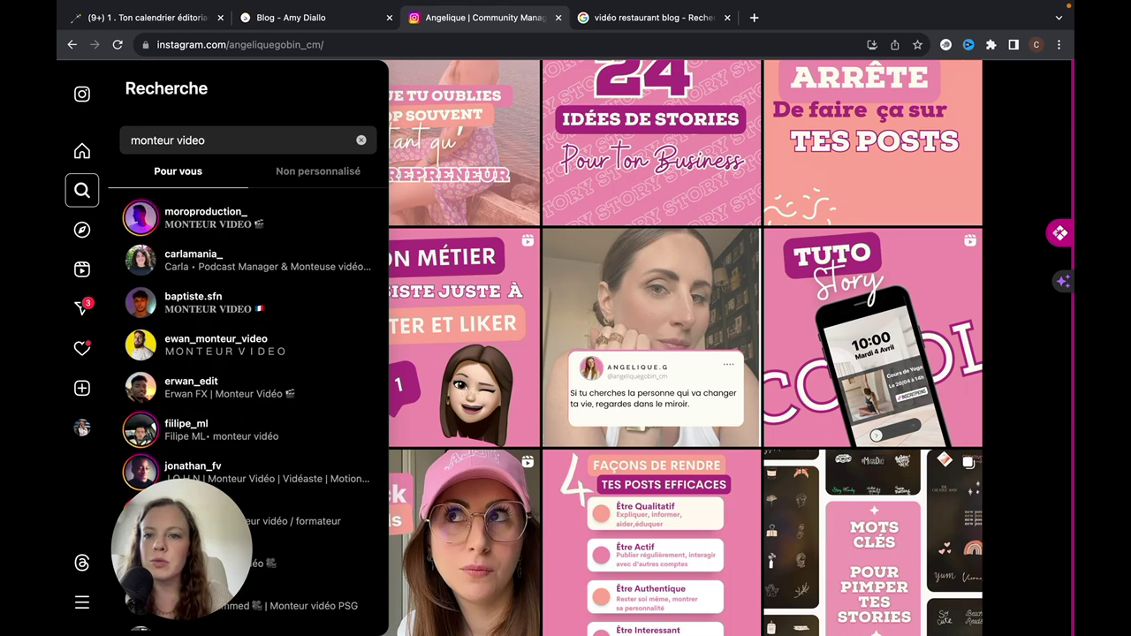
Step: Open the profile of the freelance video editor with the yellow background photo and examine the published posts
left_click(280, 361)
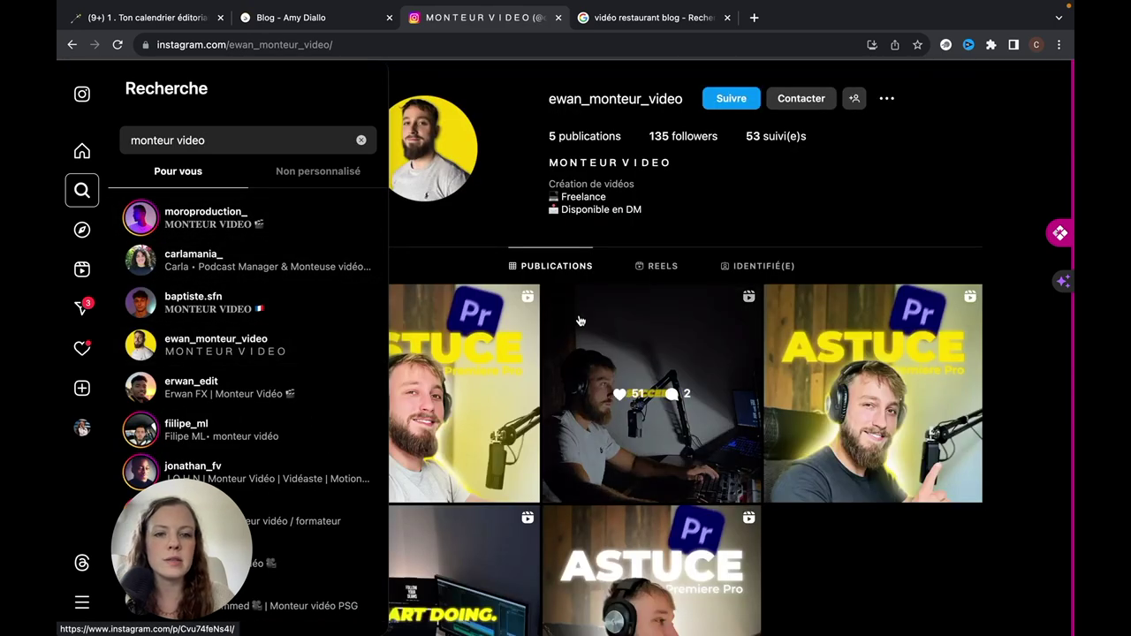
scroll(523, 380, "down", 10)
scroll(523, 380, "up", 5)
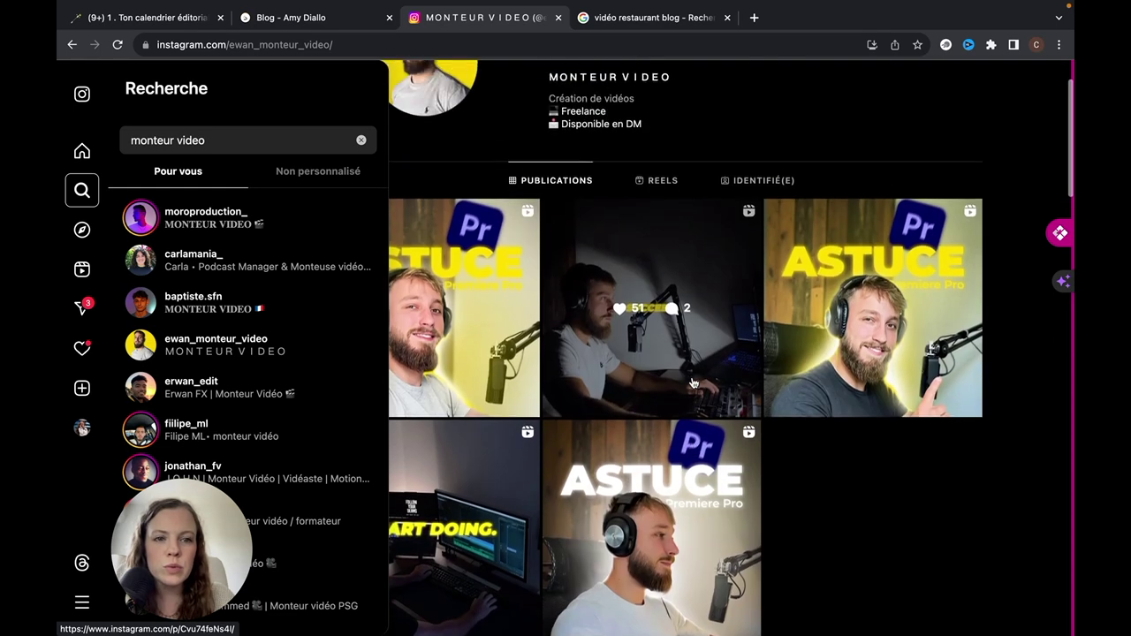
scroll(299, 344, "down", 1)
Step: Further down the Instagram results, open curlprodcut_pro and a "Vidéaste & Monteur vidéo" profile, and examine their posts for ideas
scroll(299, 345, "down", 10)
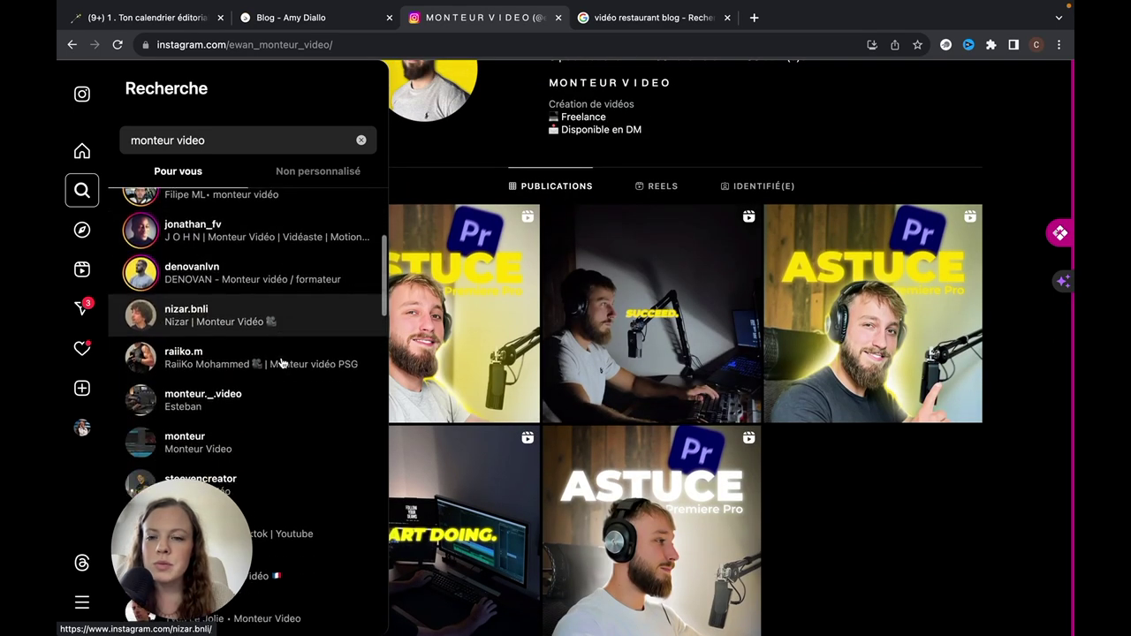
left_click(283, 330)
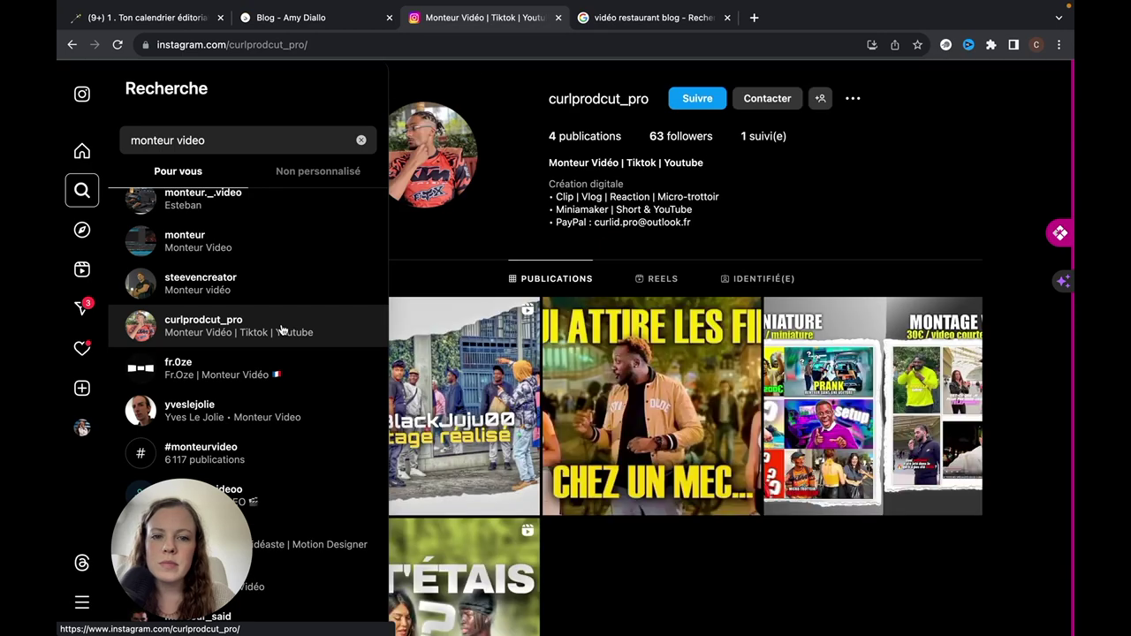
scroll(283, 330, "down", 3)
scroll(283, 330, "down", 3)
left_click(295, 247)
scroll(756, 228, "down", 5)
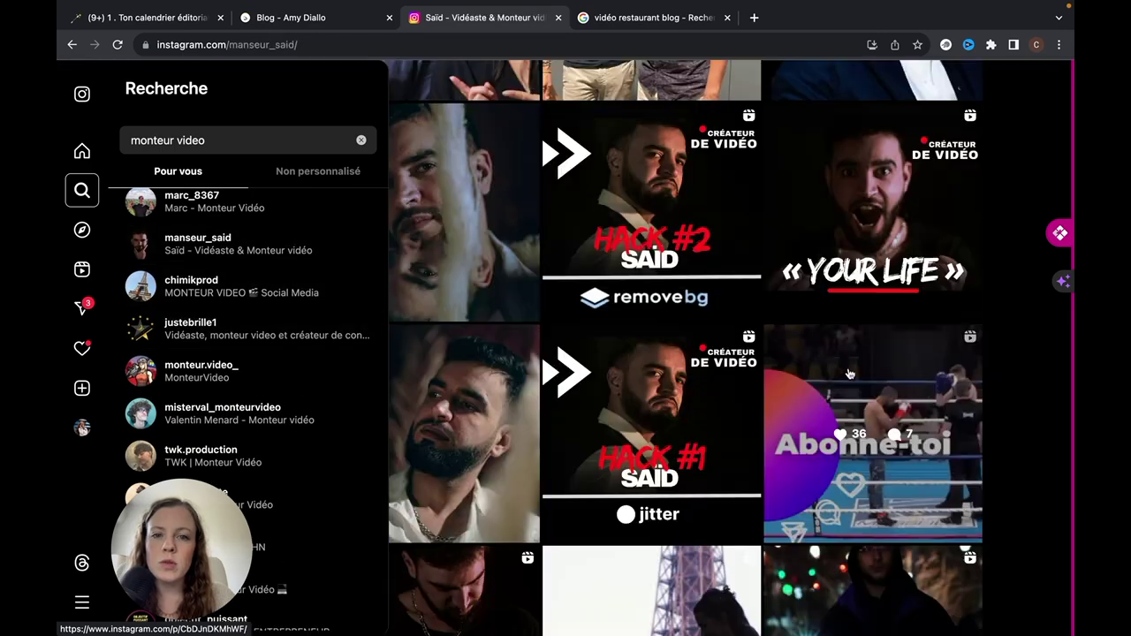
Step: Examine the older posts further down the "Vidéaste & Monteur vidéo" profile for content ideas
scroll(756, 228, "down", 10)
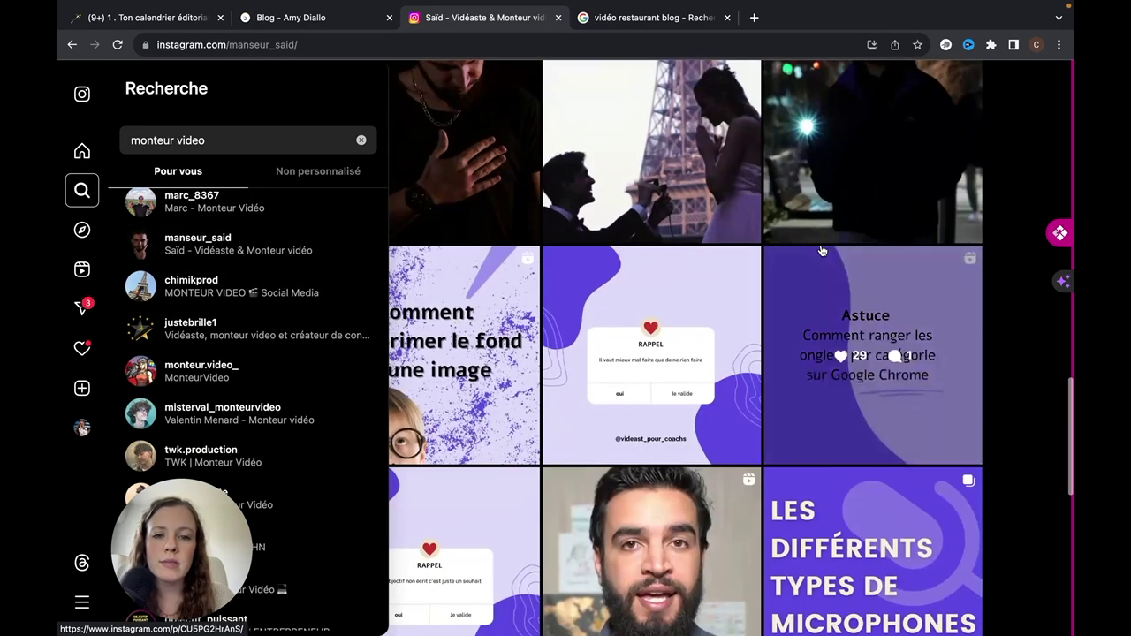
scroll(821, 251, "down", 1)
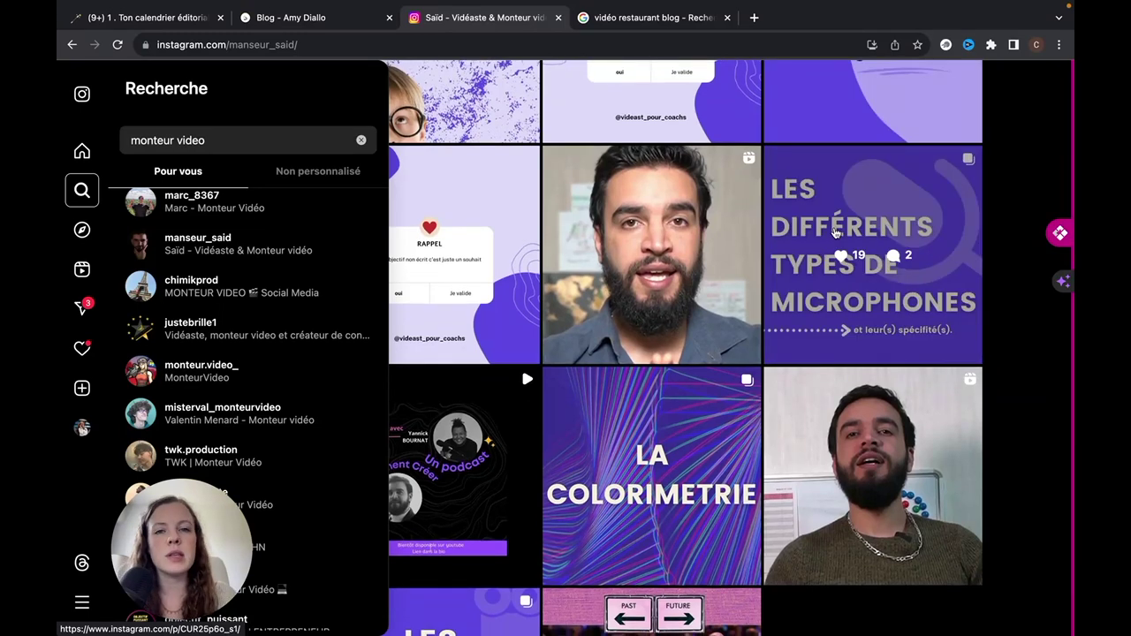
scroll(657, 437, "down", 3)
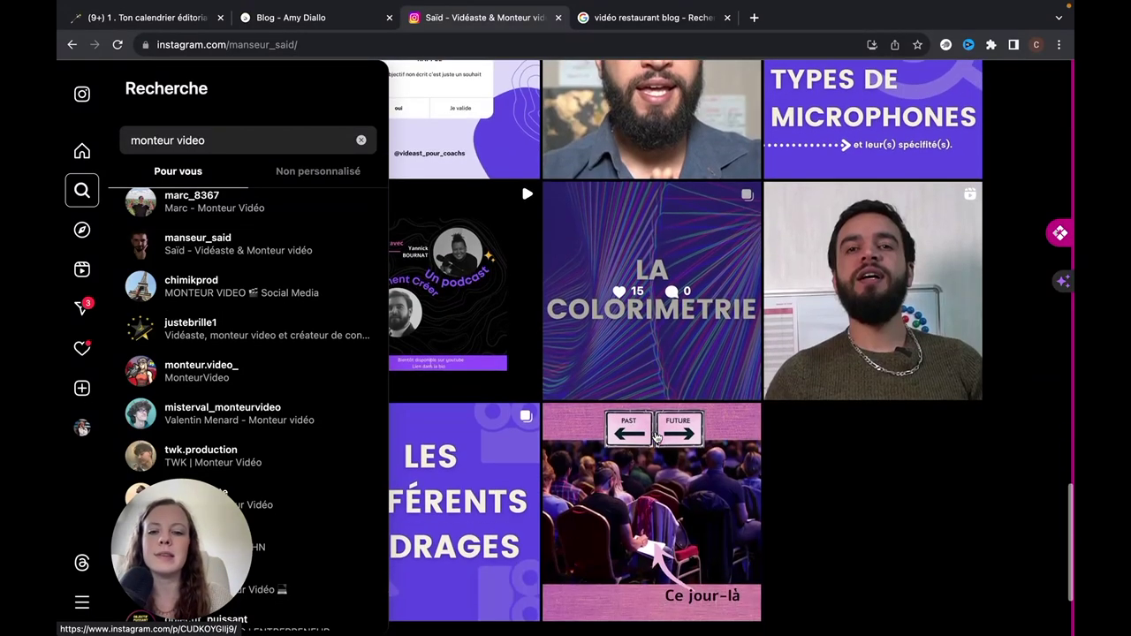
scroll(656, 437, "up", 3)
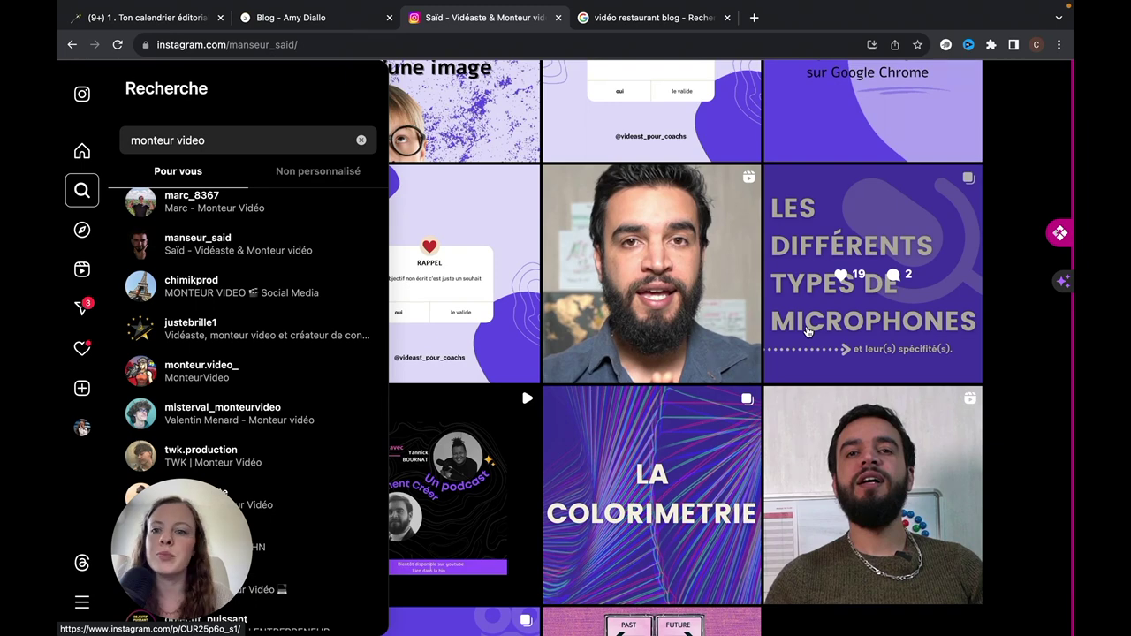
scroll(296, 330, "down", 2)
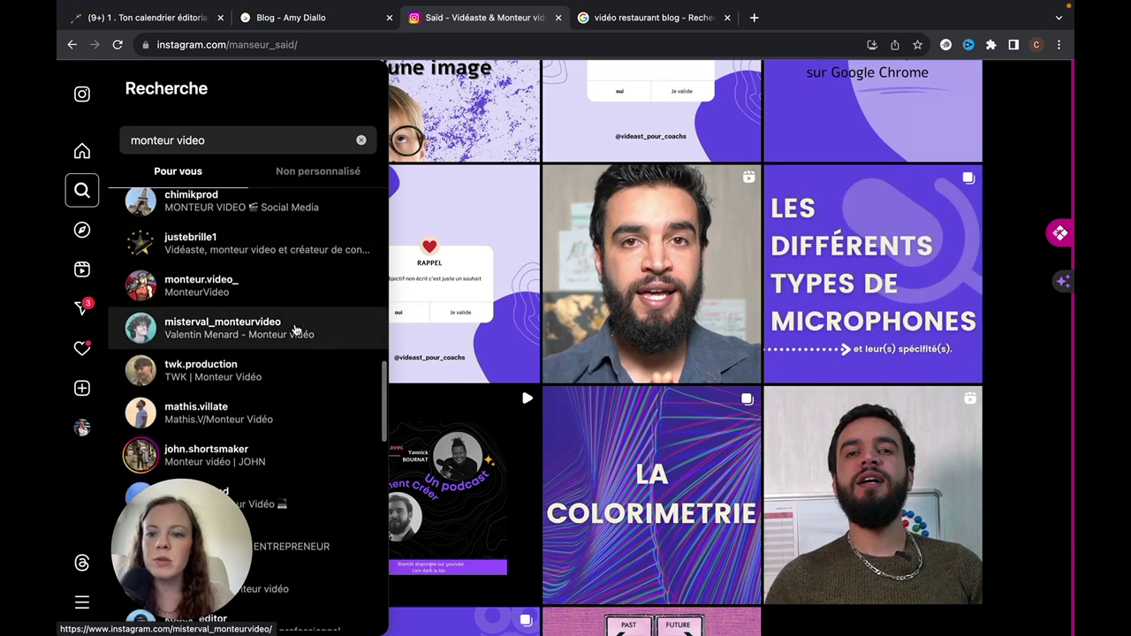
scroll(296, 329, "down", 6)
left_click(296, 374)
scroll(366, 332, "down", 5)
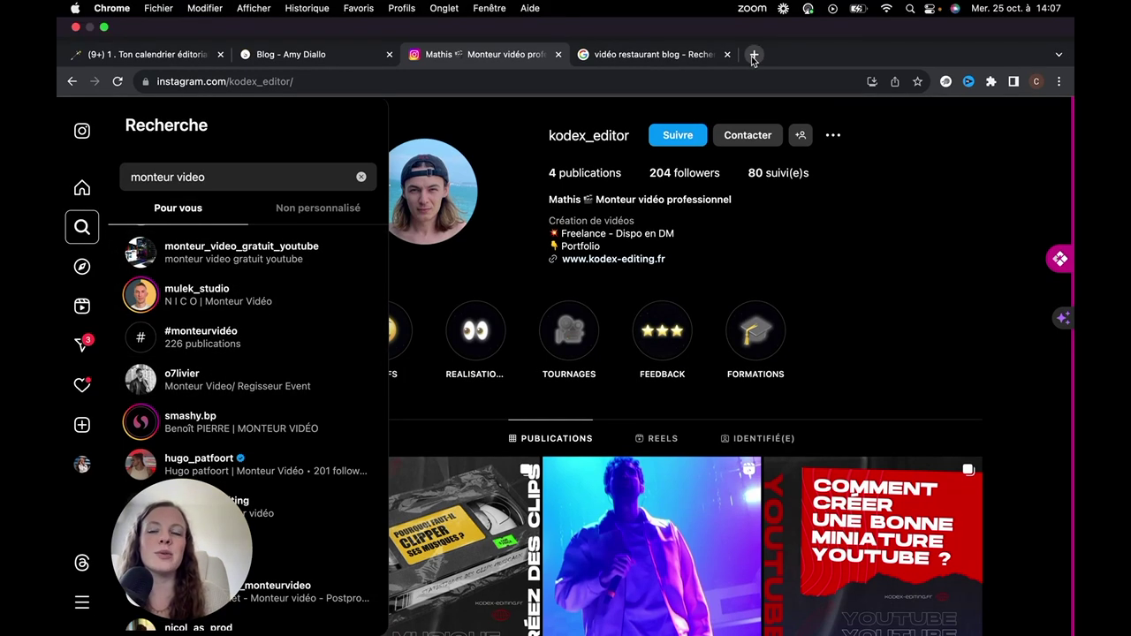
Step: Open LinkedIn in a new browser tab and search for "monteur vidéo restaurant"
left_click(753, 56)
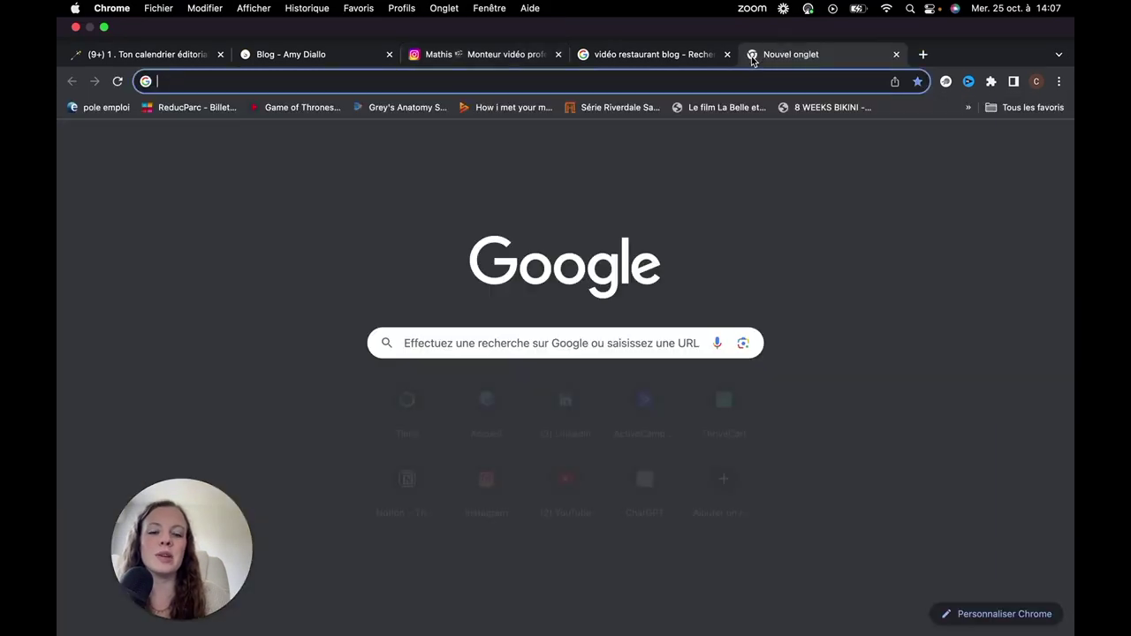
type("linke")
key("Return")
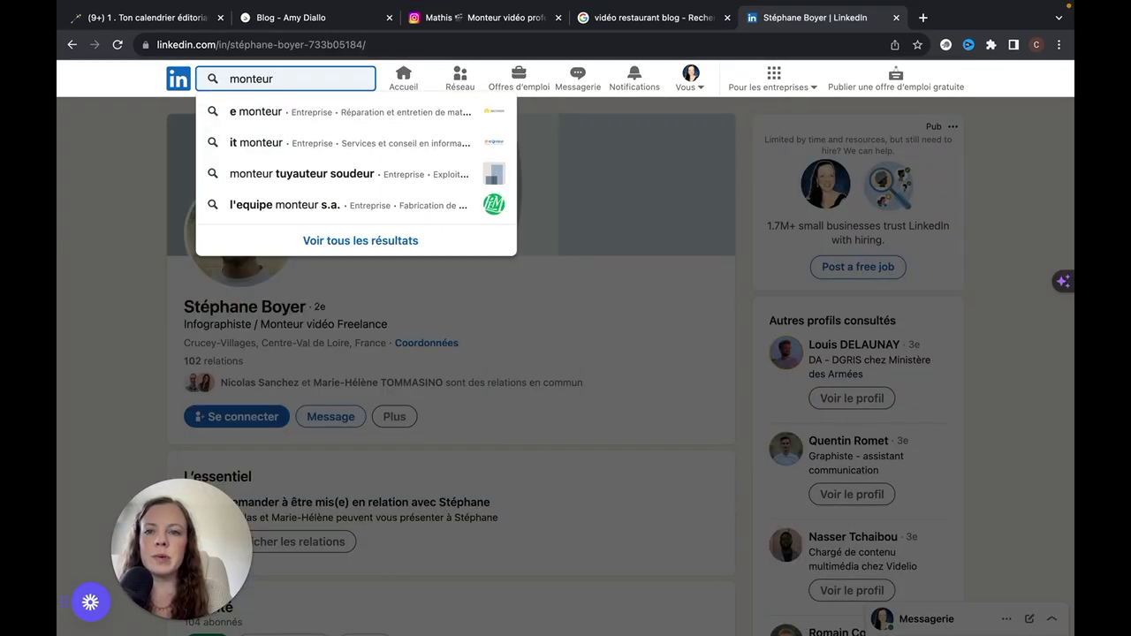
type("vidé")
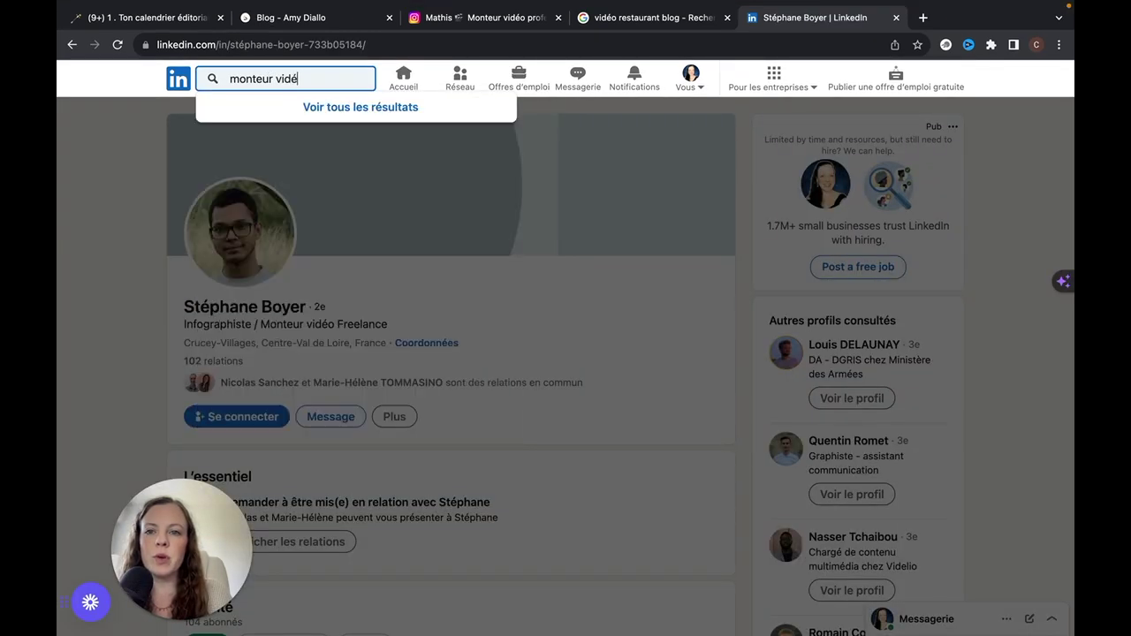
type("o restaurant")
key("Return")
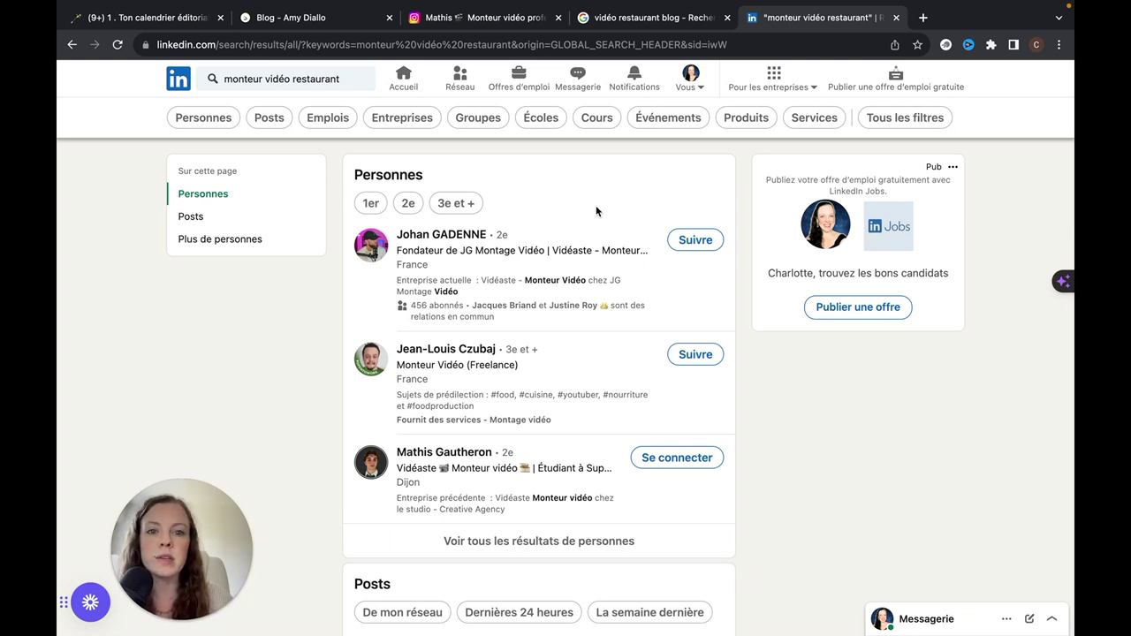
Step: Open the profile of the JG Montage Vidéo founder and examine all of the published posts for ideas
left_click(522, 252)
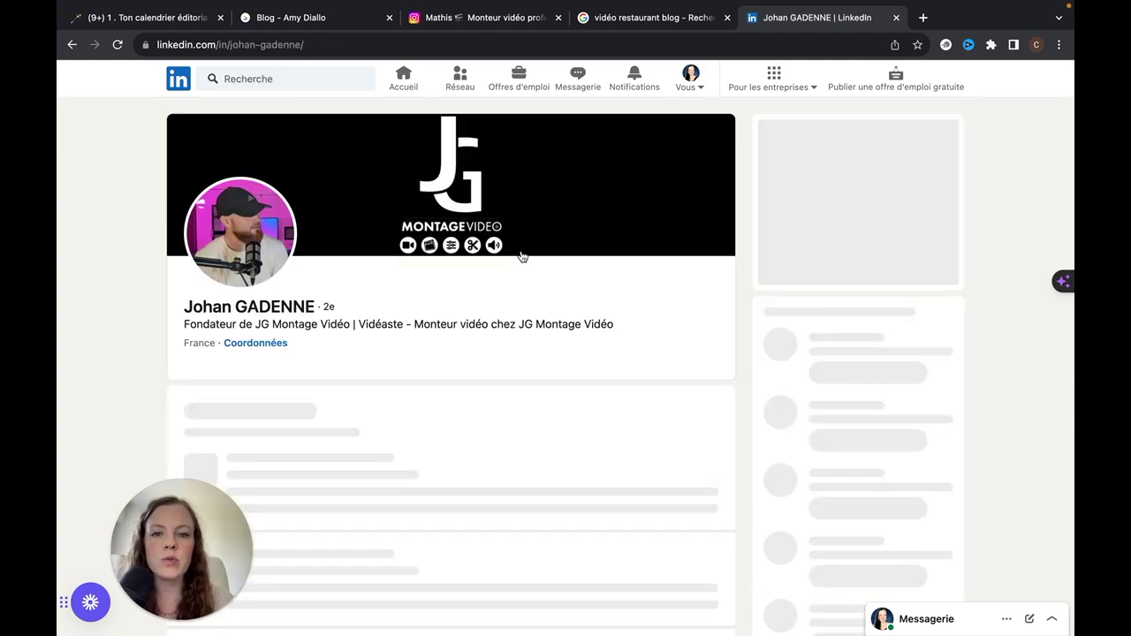
scroll(521, 255, "down", 2)
scroll(521, 250, "down", 5)
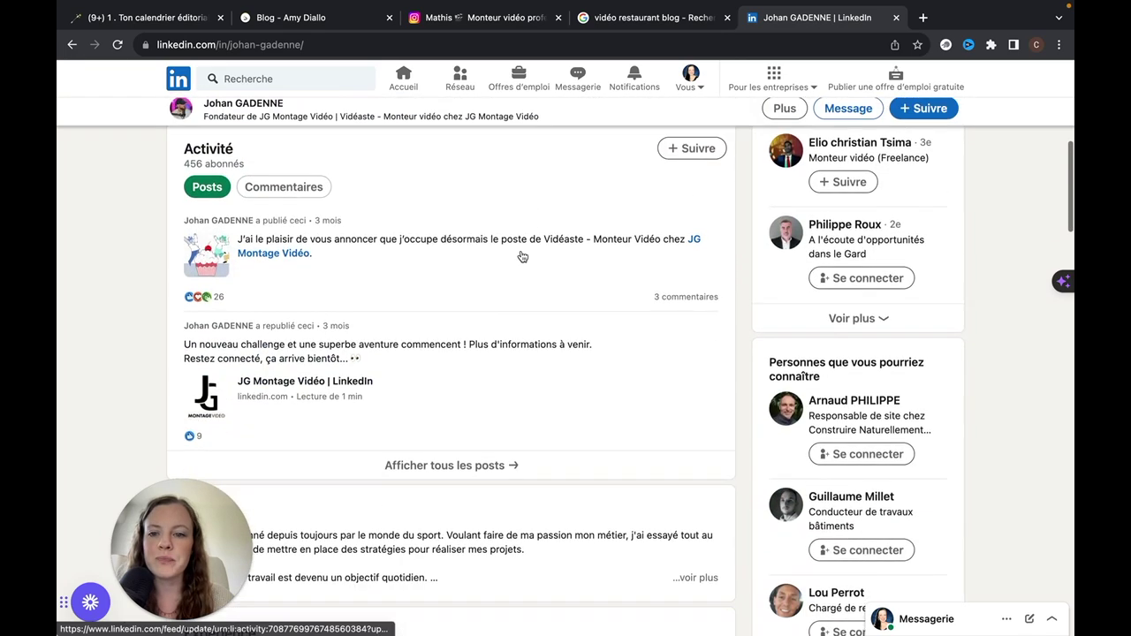
scroll(522, 256, "up", 1)
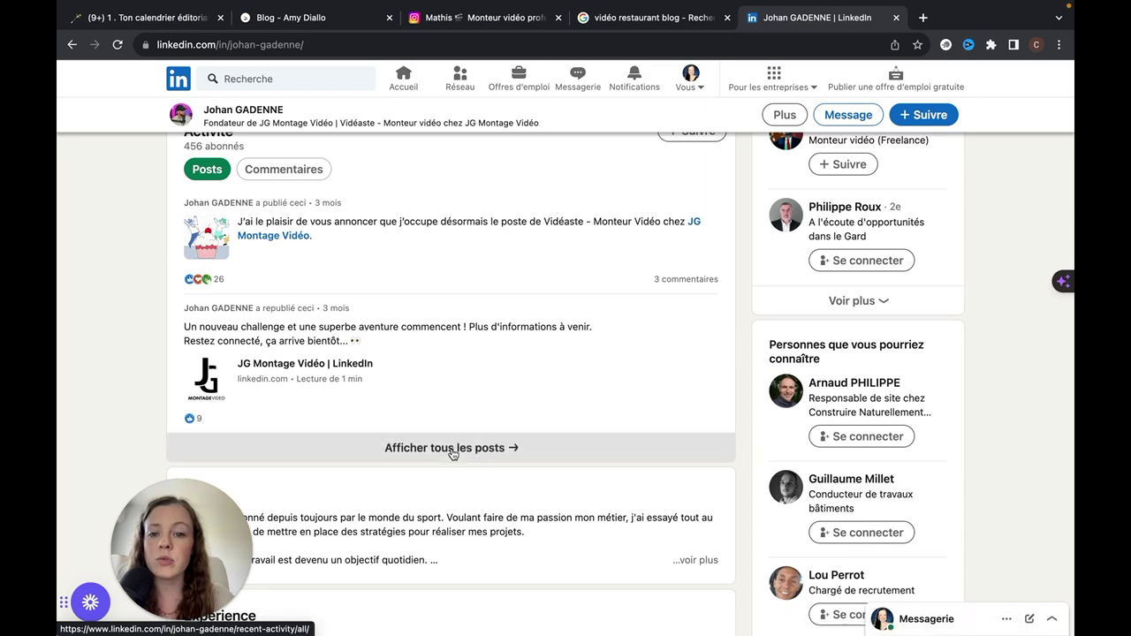
left_click(477, 370)
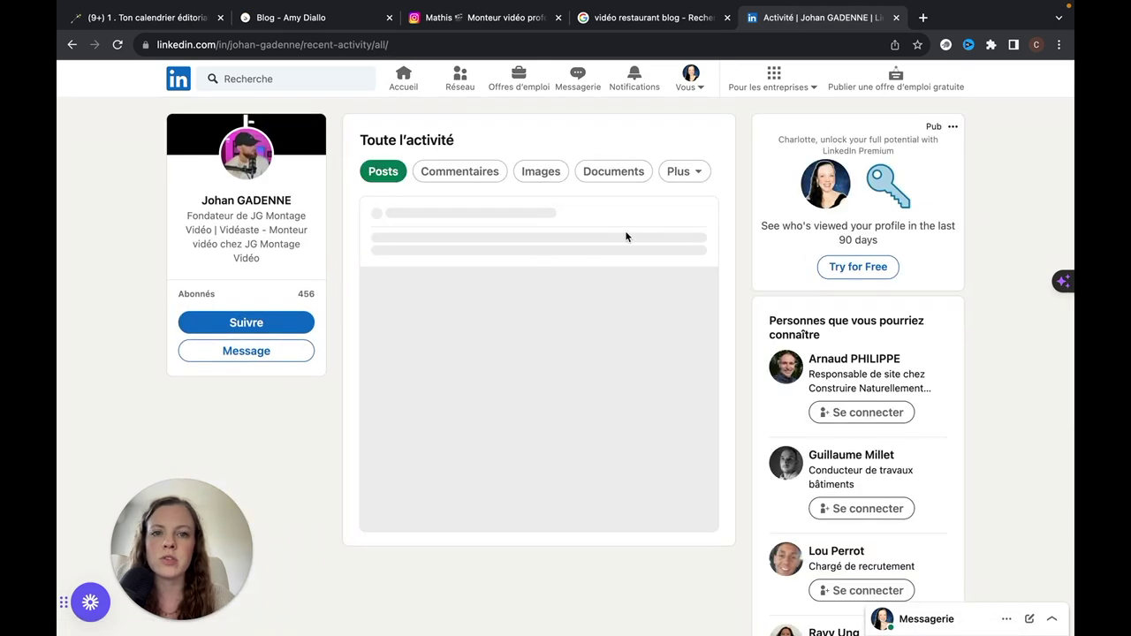
scroll(650, 220, "down", 10)
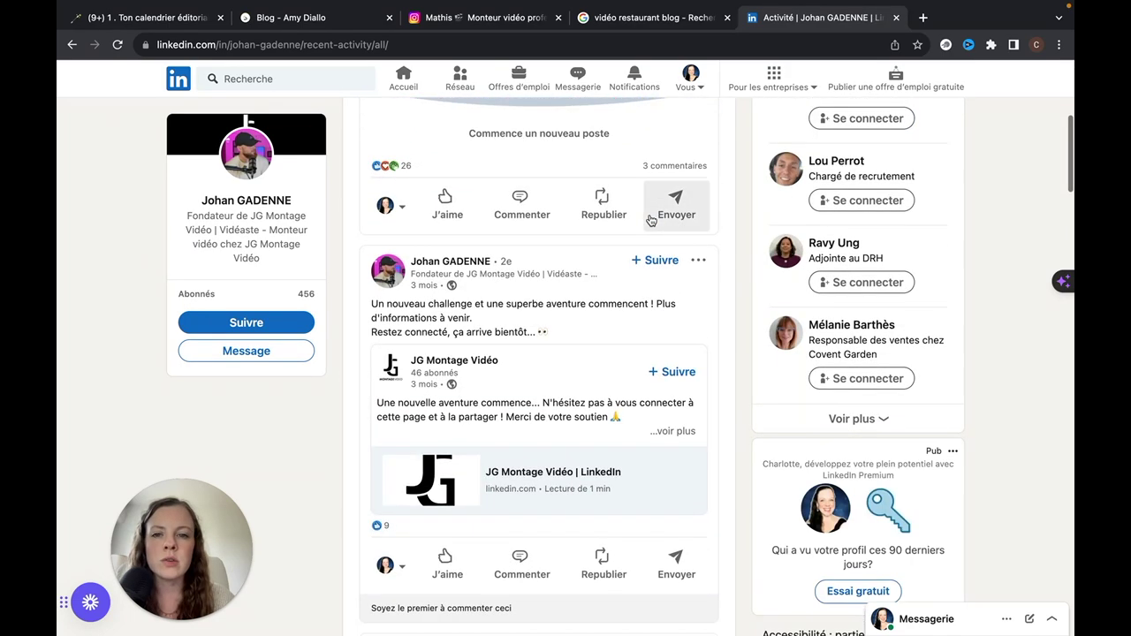
scroll(650, 220, "down", 10)
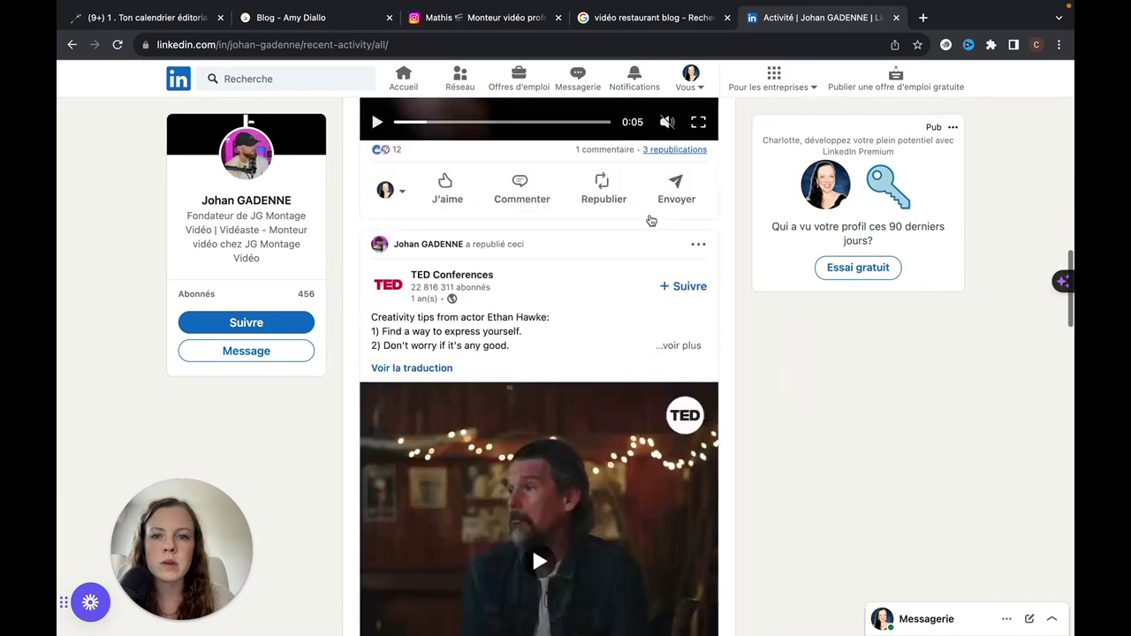
Step: Close the LinkedIn, Instagram and coach blog tabs, keeping the Notion calendar and the Google results open
key("ctrl+w")
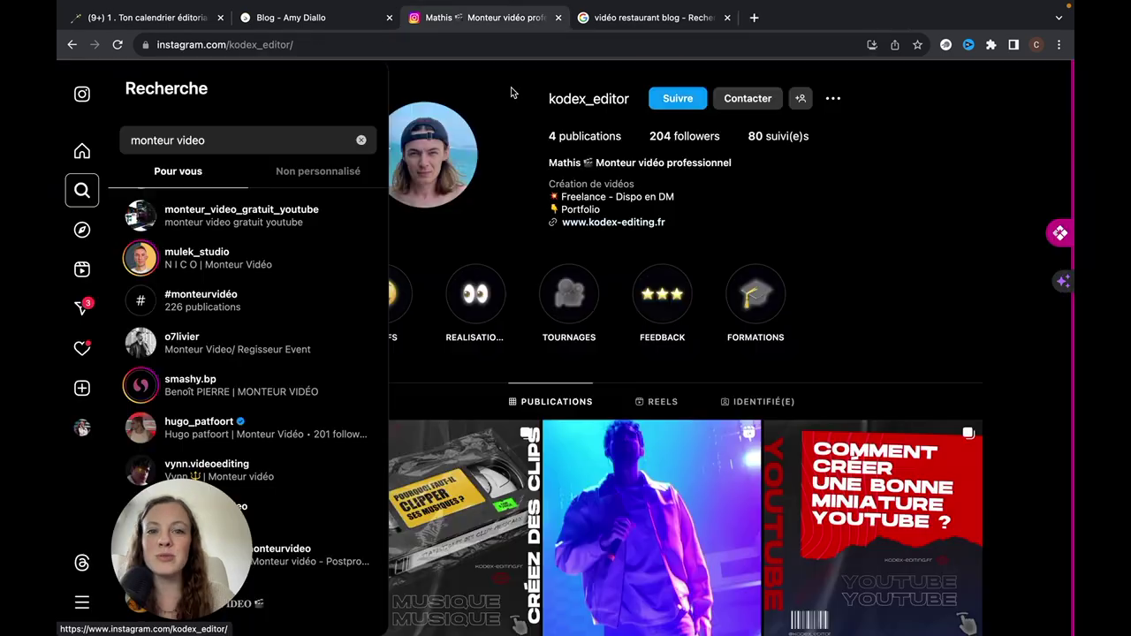
left_click(558, 17)
left_click(287, 25)
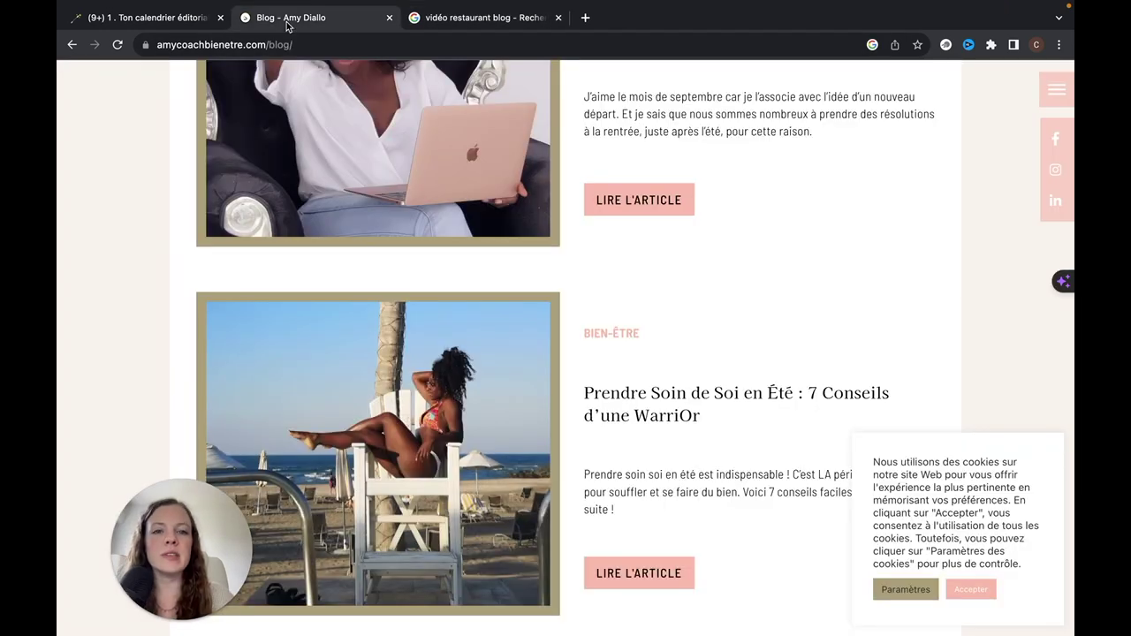
left_click(389, 17)
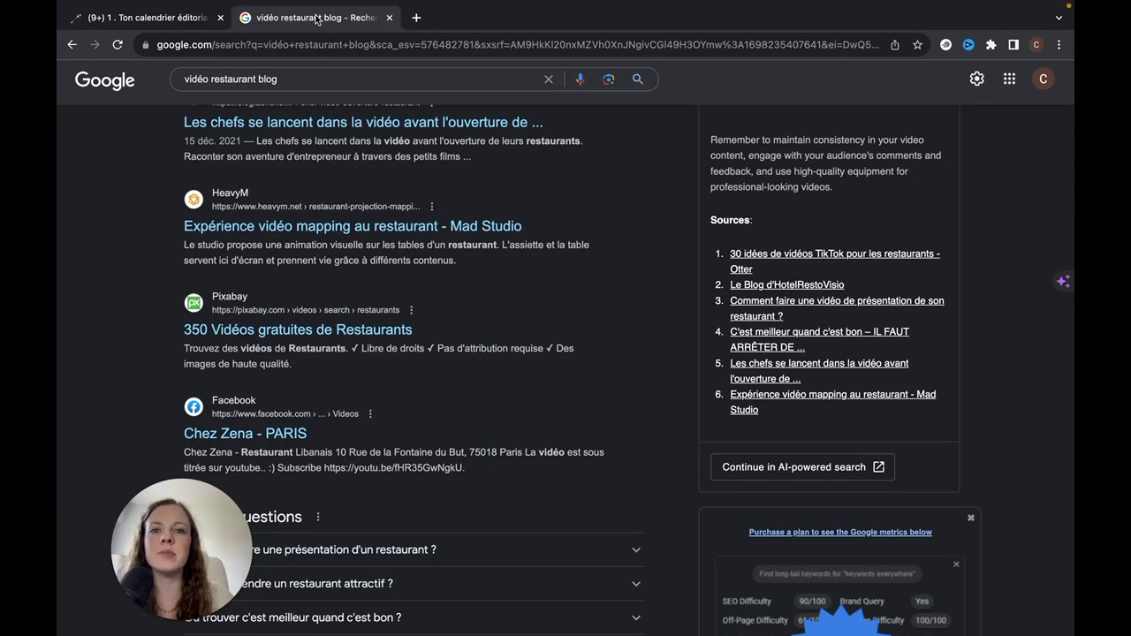
Step: Look back over the Google results for "vidéo restaurant blog" for further post topics
scroll(462, 157, "up", 15)
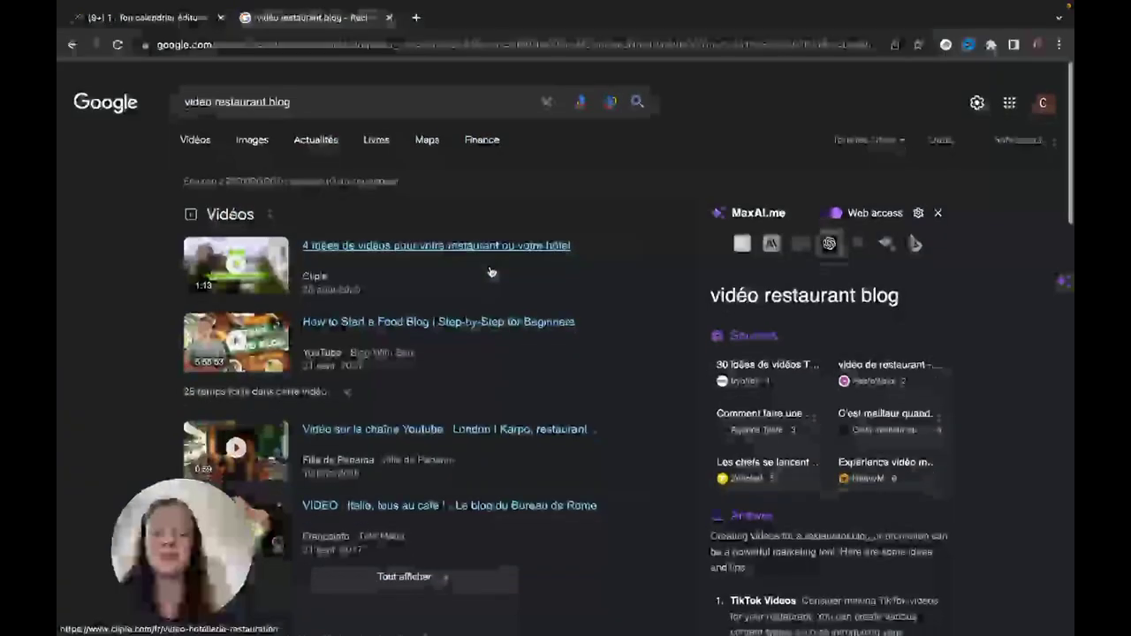
scroll(617, 277, "down", 2)
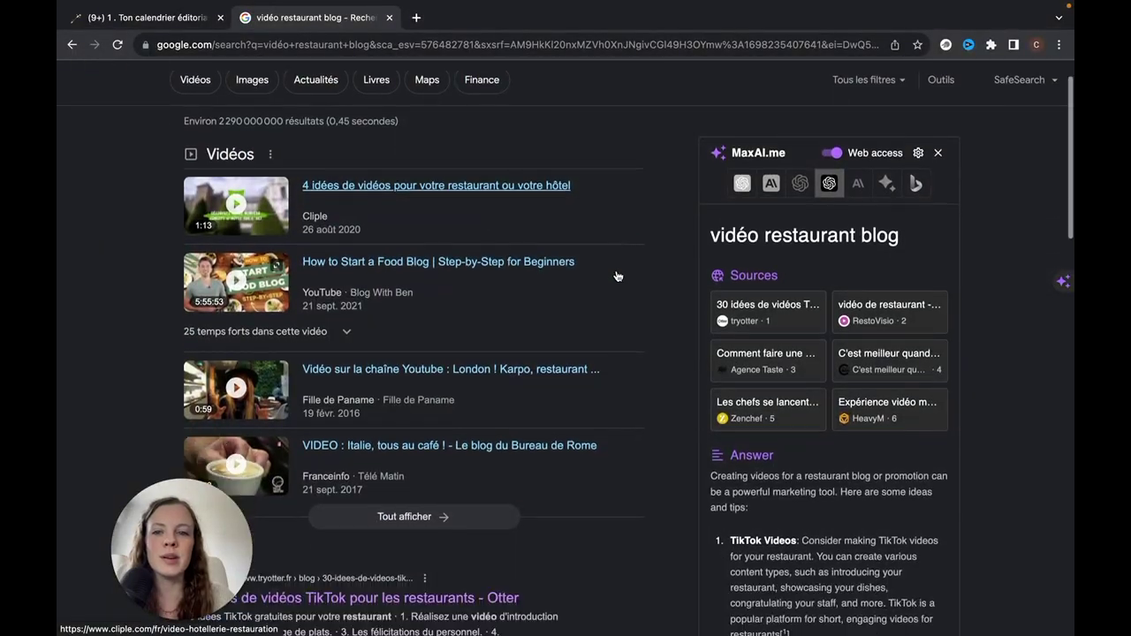
scroll(617, 277, "down", 1)
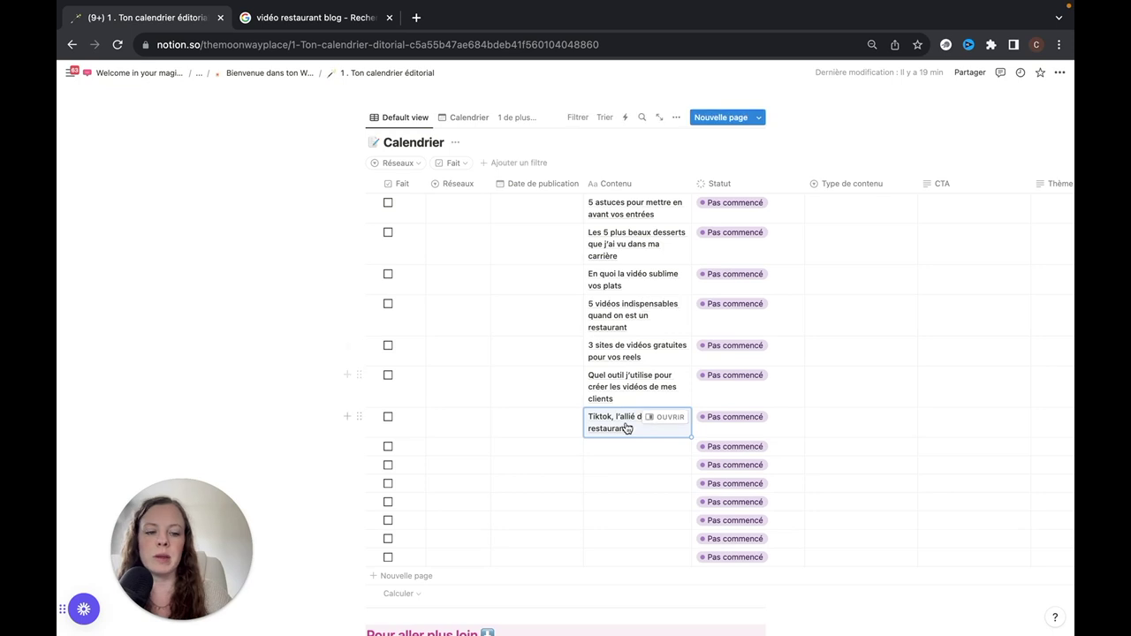
Step: In the Notion calendar, clear the restaurant post ideas from the Contenu column and enter "5 astuces pour gagner du temps" in the first row
key("BackSpace")
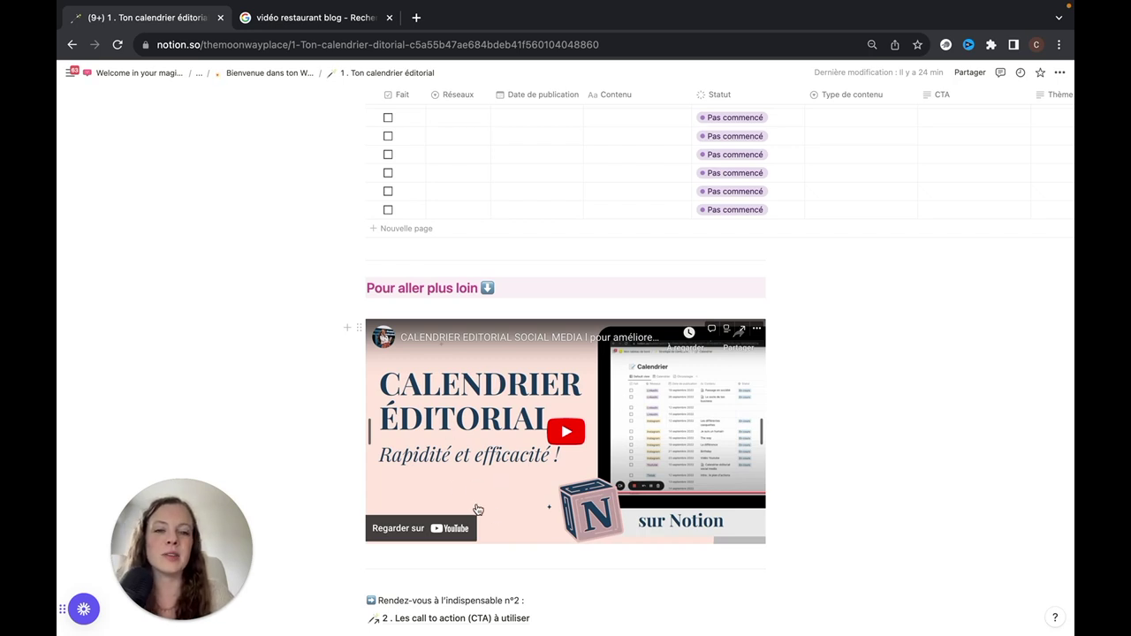
scroll(579, 368, "up", 1)
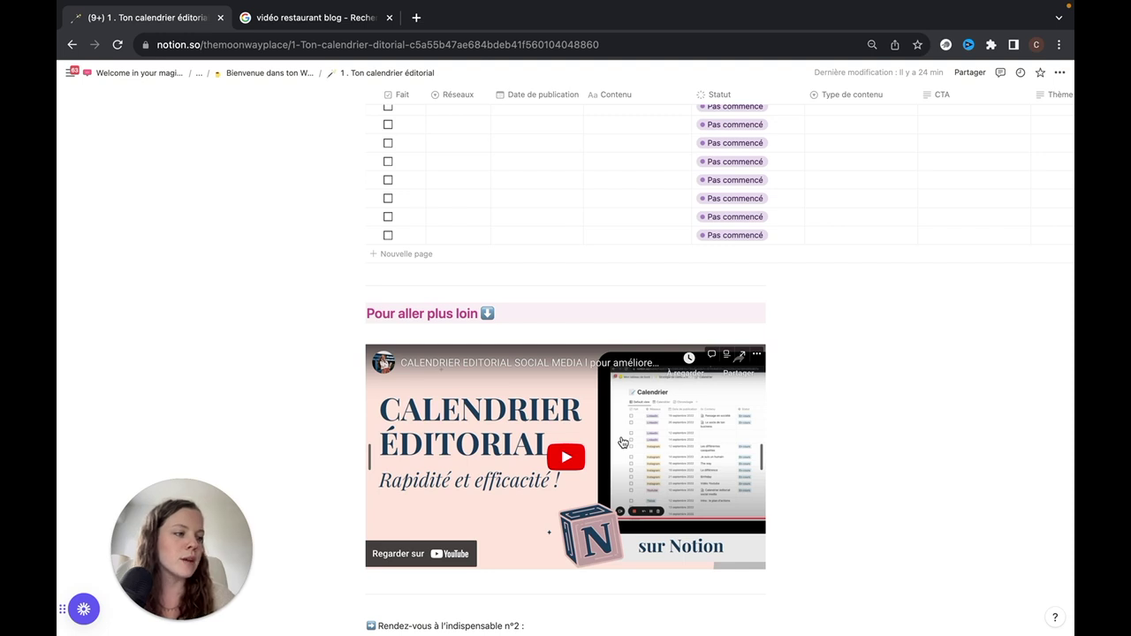
scroll(622, 442, "up", 5)
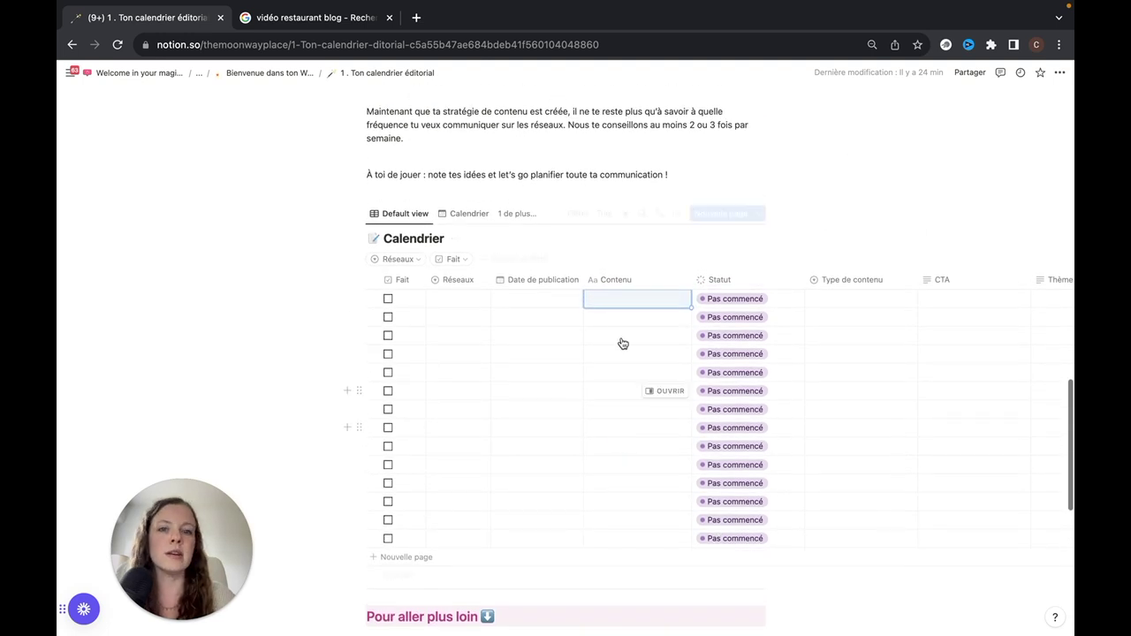
left_click(610, 298)
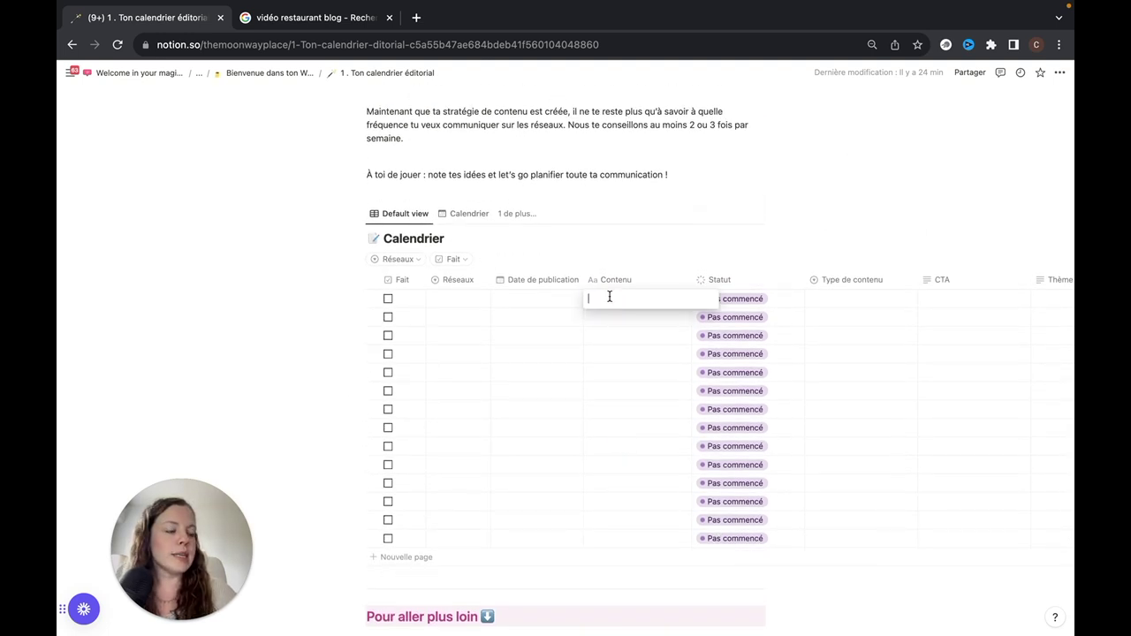
type("5 astuc")
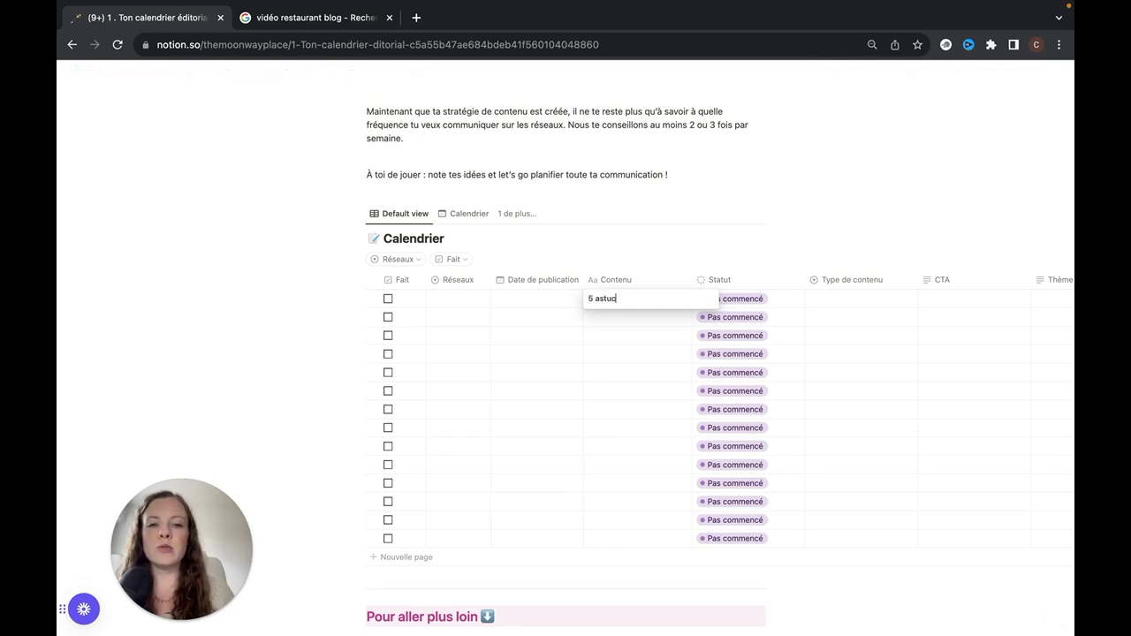
type("es pour gagner du ")
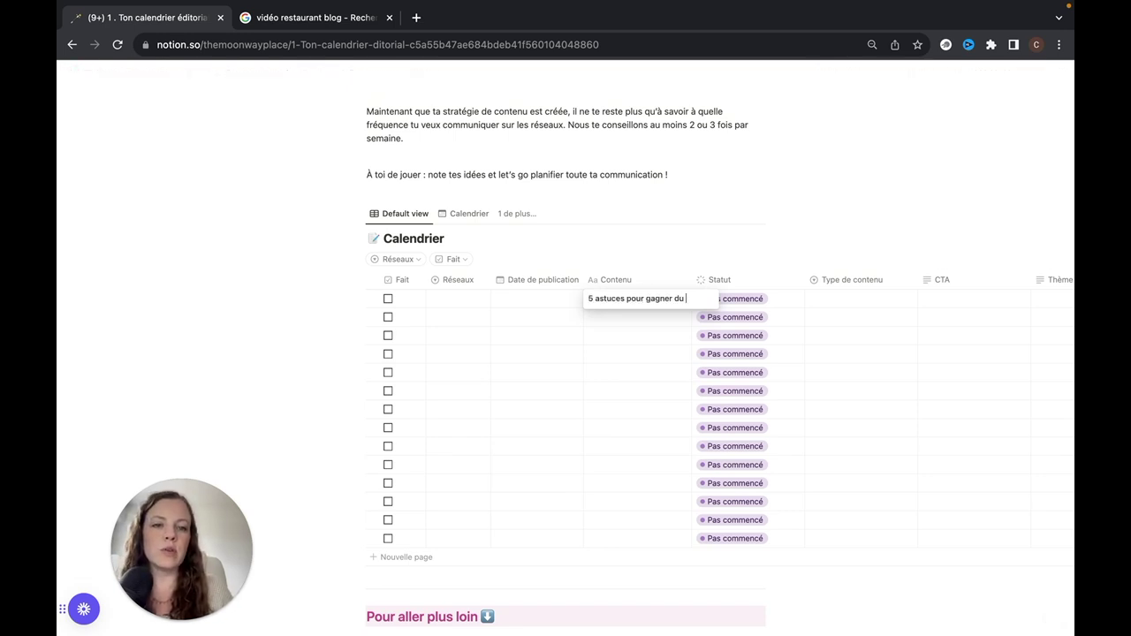
type("temps")
Step: Enter "pourquoi déléguer quand on est formatrice" as the content of the second calendar row
left_click(626, 333)
left_click(612, 329)
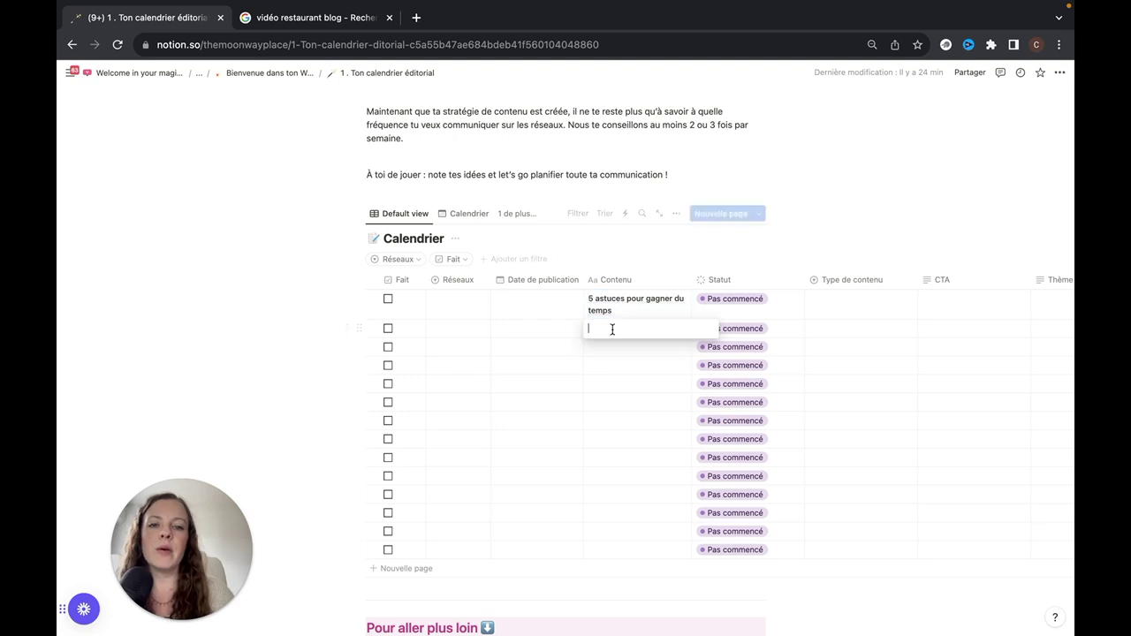
type("pourquoi délé")
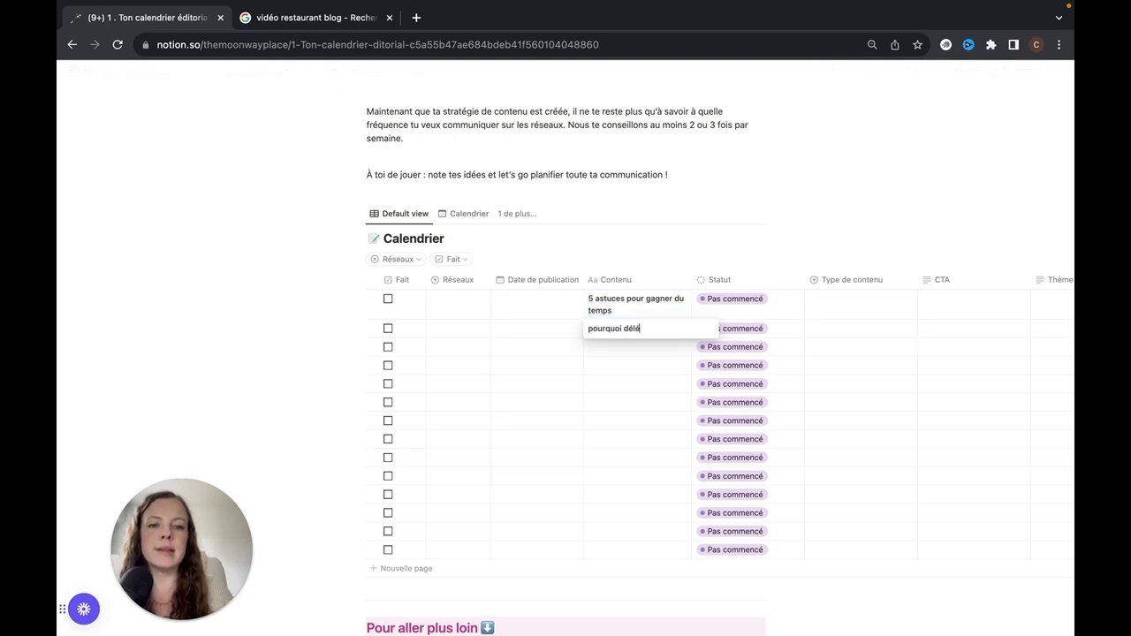
type("gurer qua")
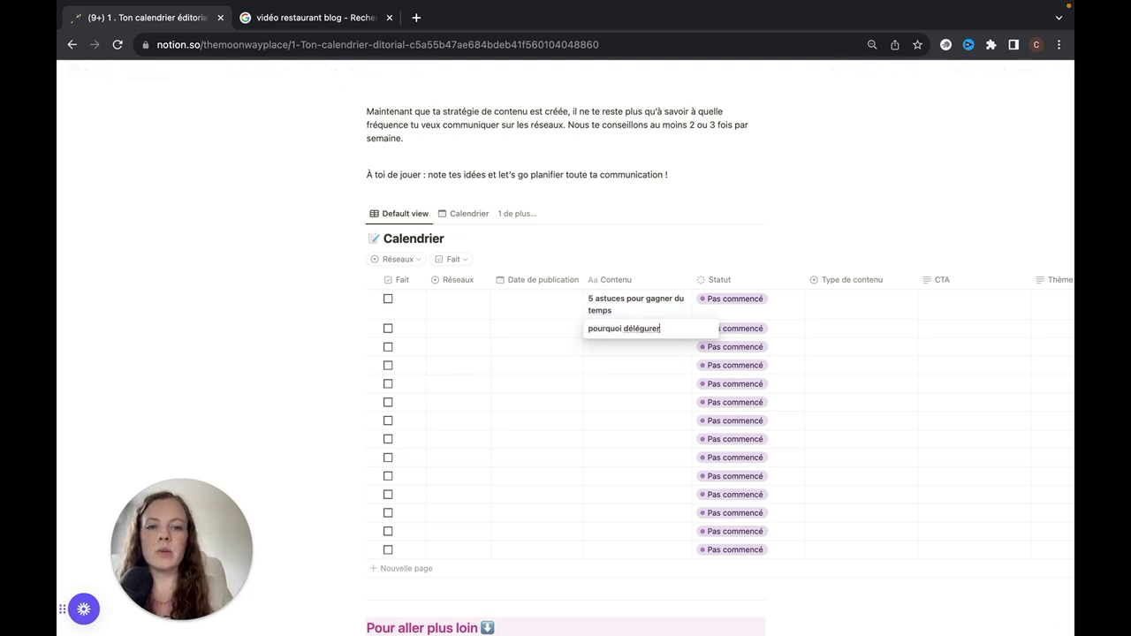
key("BackSpace")
key("BackSpace")
type("quand on")
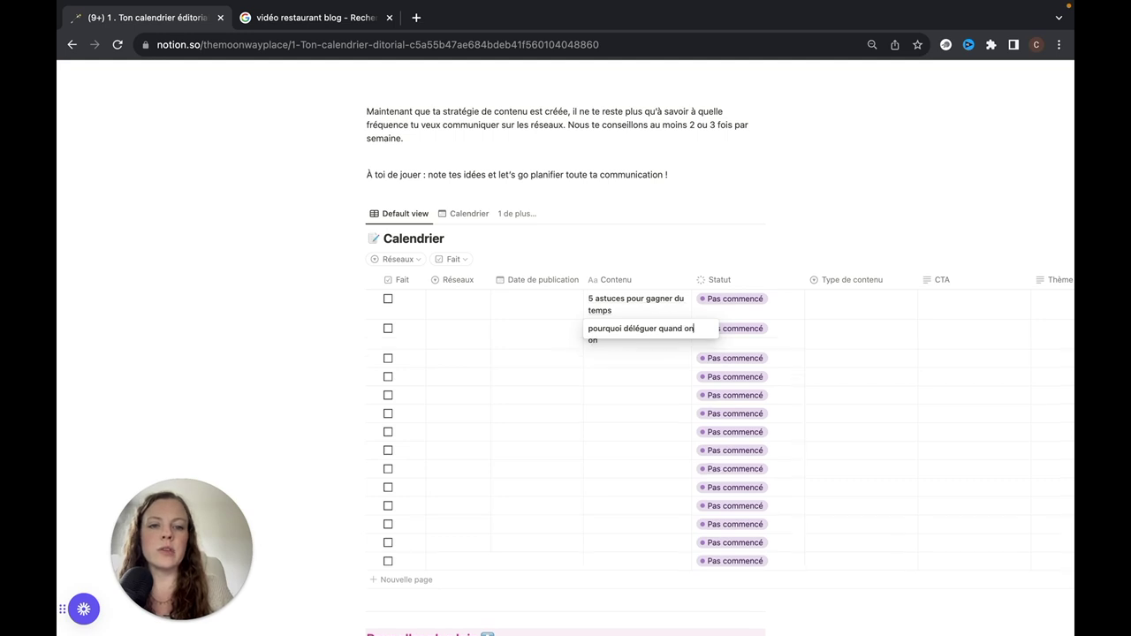
type(" est formatrice")
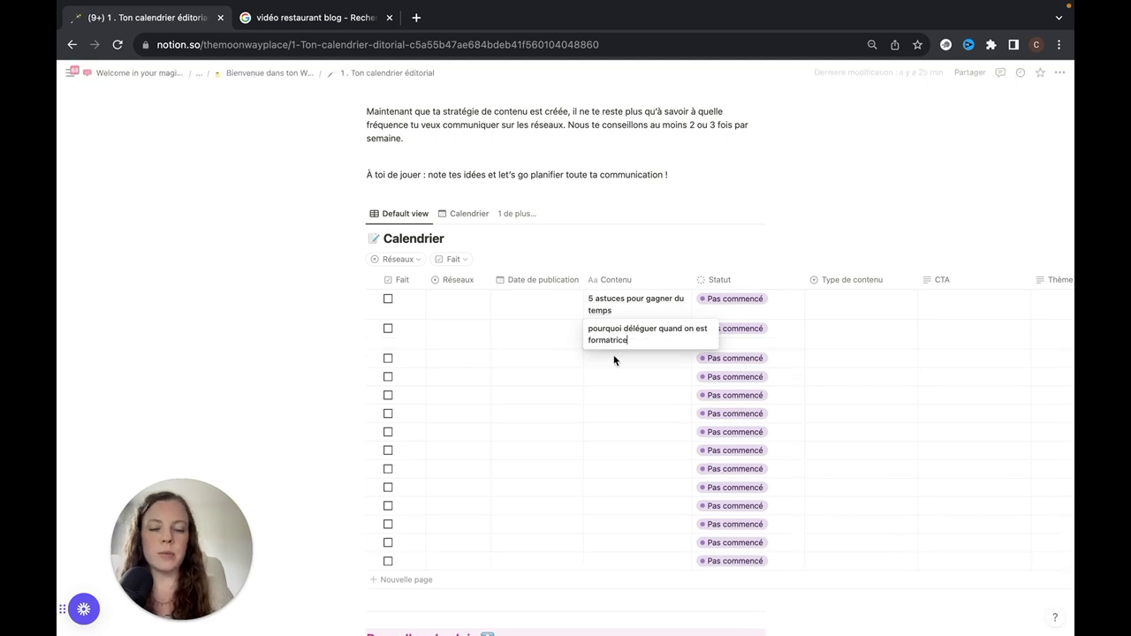
Step: Enter "Les tâches à déléguer quand on est formatrice" as the content of the third calendar row
left_click(613, 357)
type("Les t^pac")
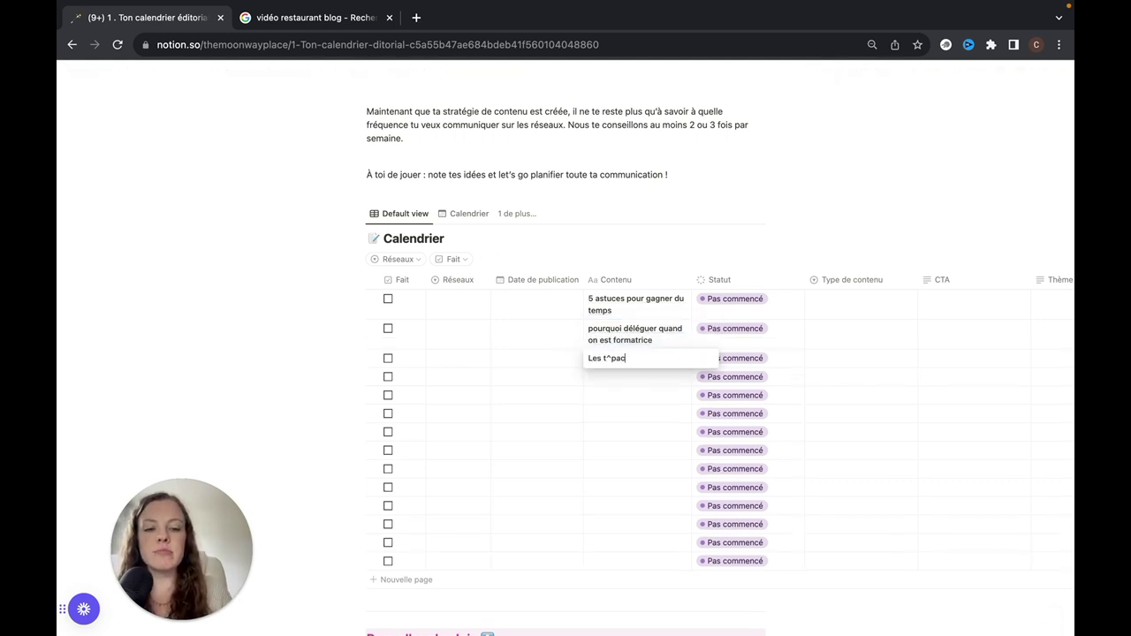
key("BackSpace")
key("BackSpace")
key("BackSpace")
key("BackSpace")
type("âches à")
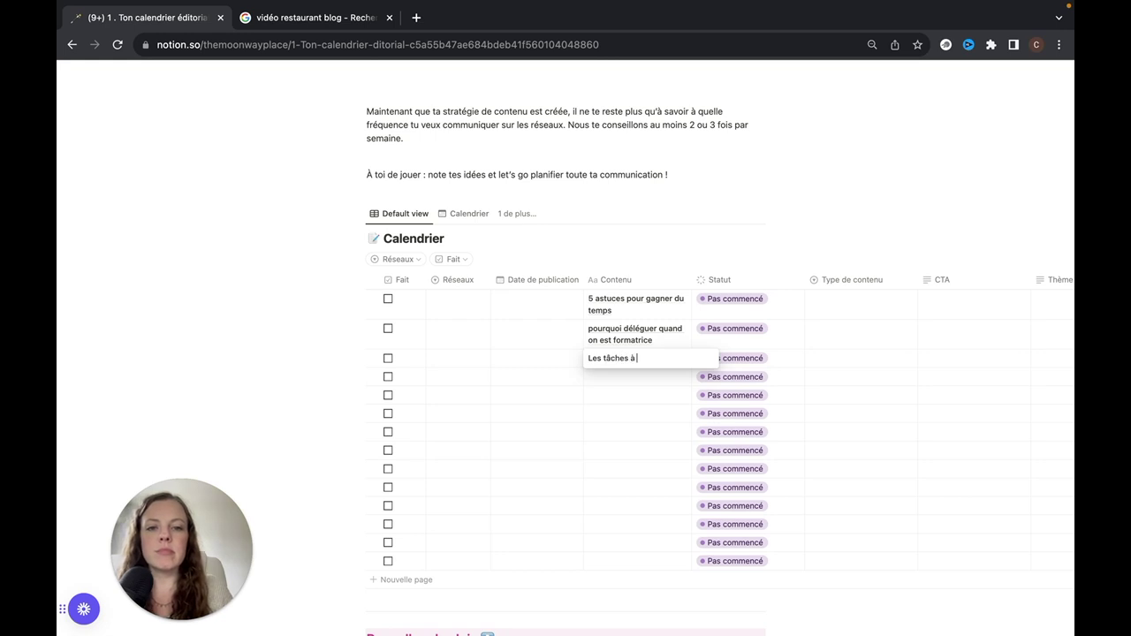
type(" déléguer quan")
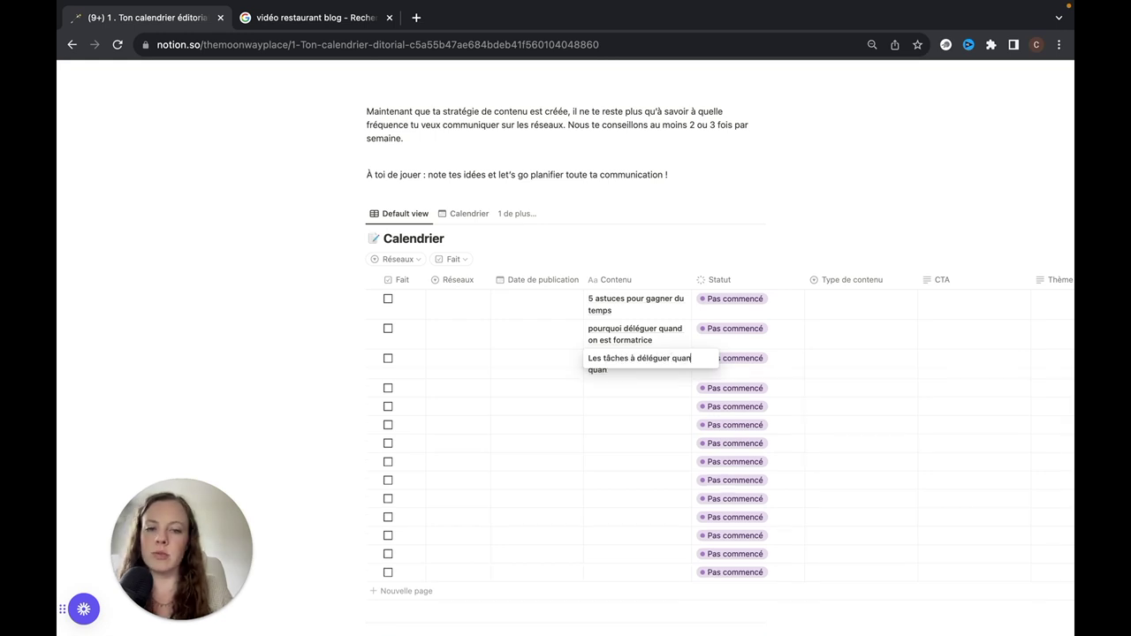
type("d o,n es")
key("BackSpace")
key("BackSpace")
key("BackSpace")
key("BackSpace")
key("BackSpace")
type("n est form")
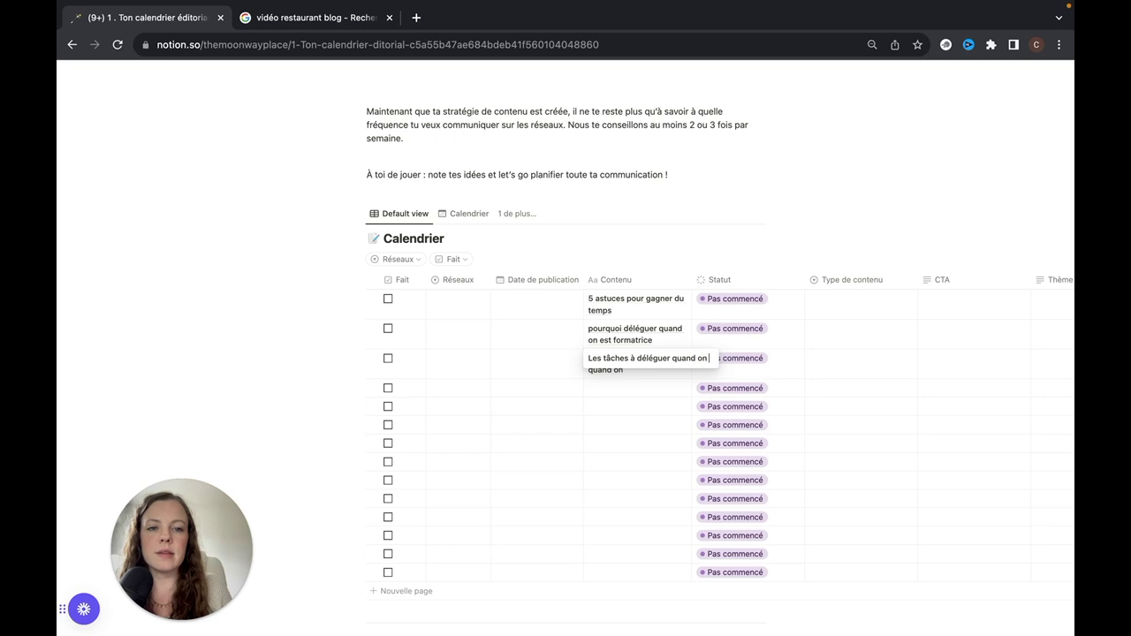
type("atrice")
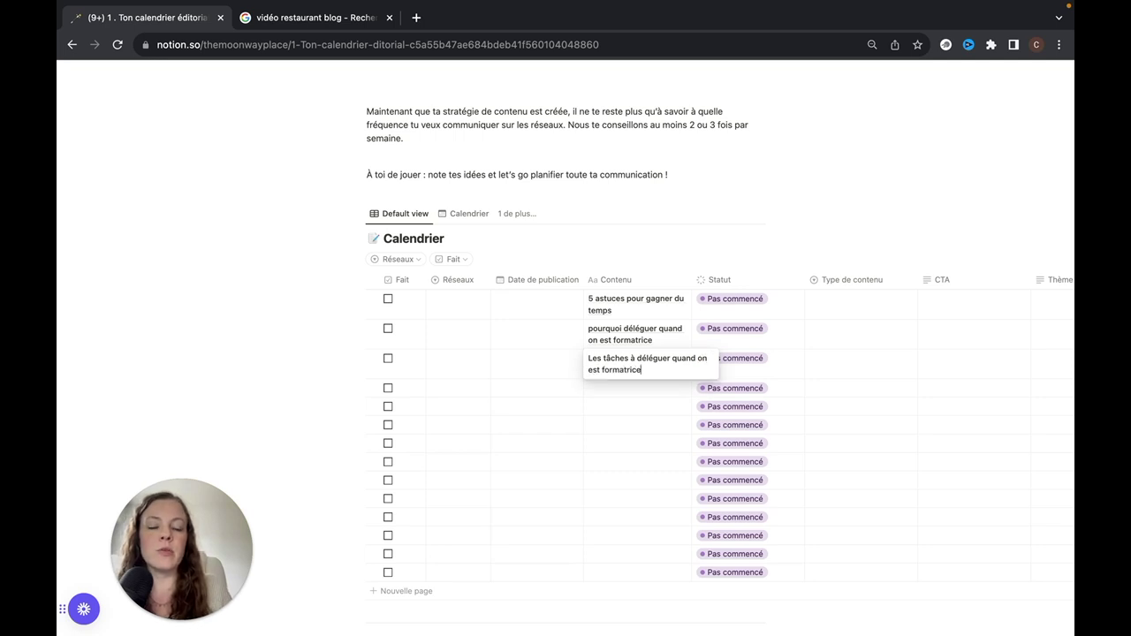
key("Escape")
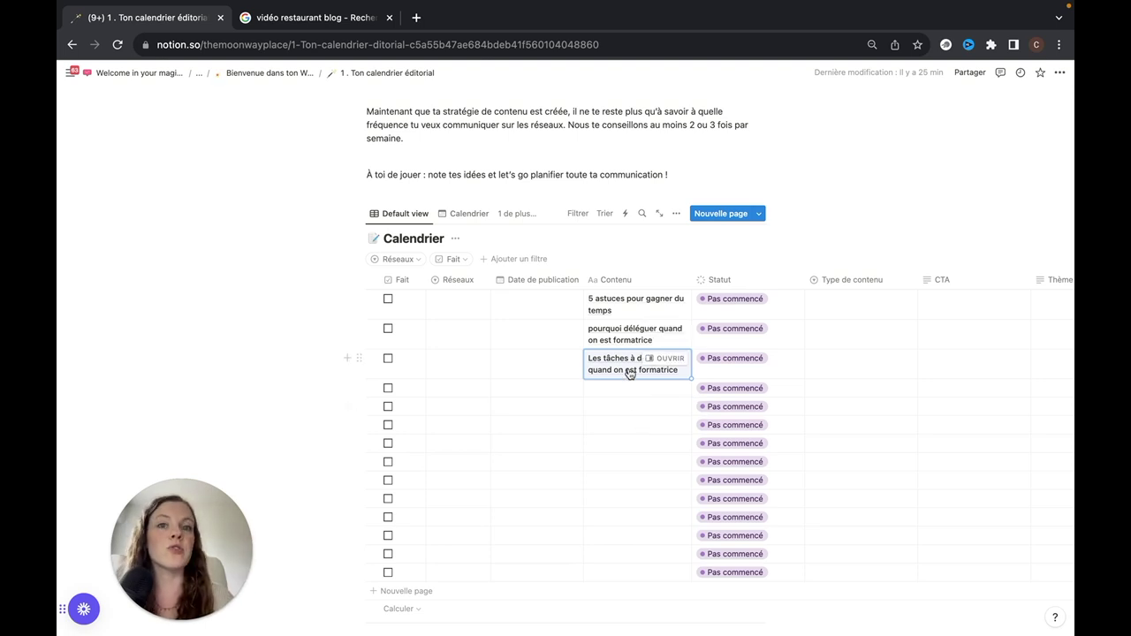
Step: Enter "Retour client" as the content of the fourth calendar row
left_click(605, 388)
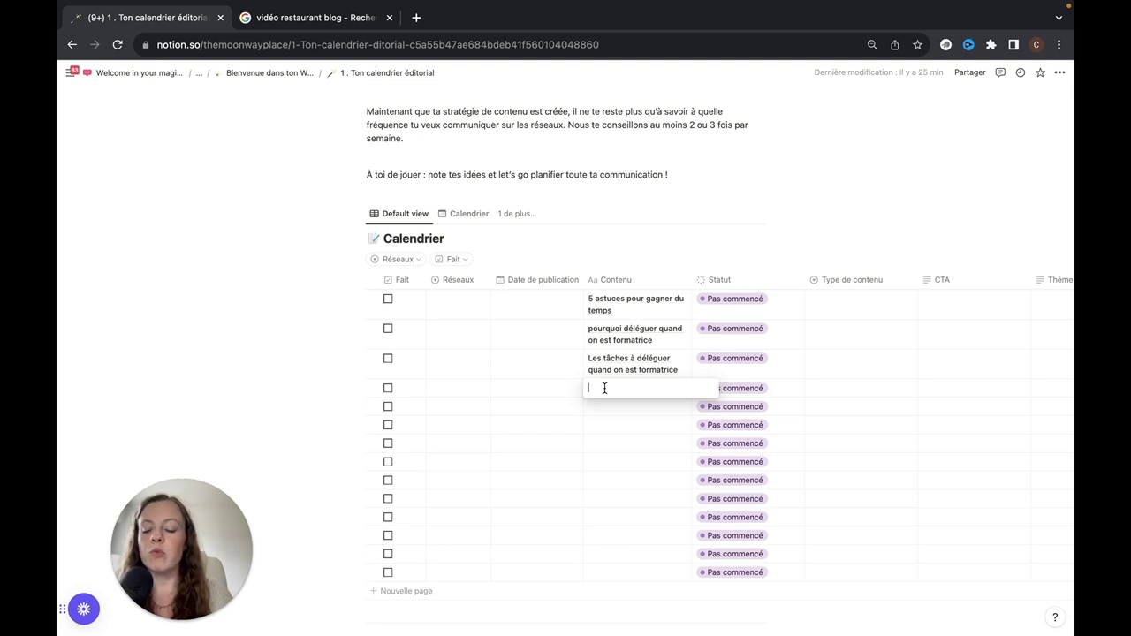
type("Retour clie")
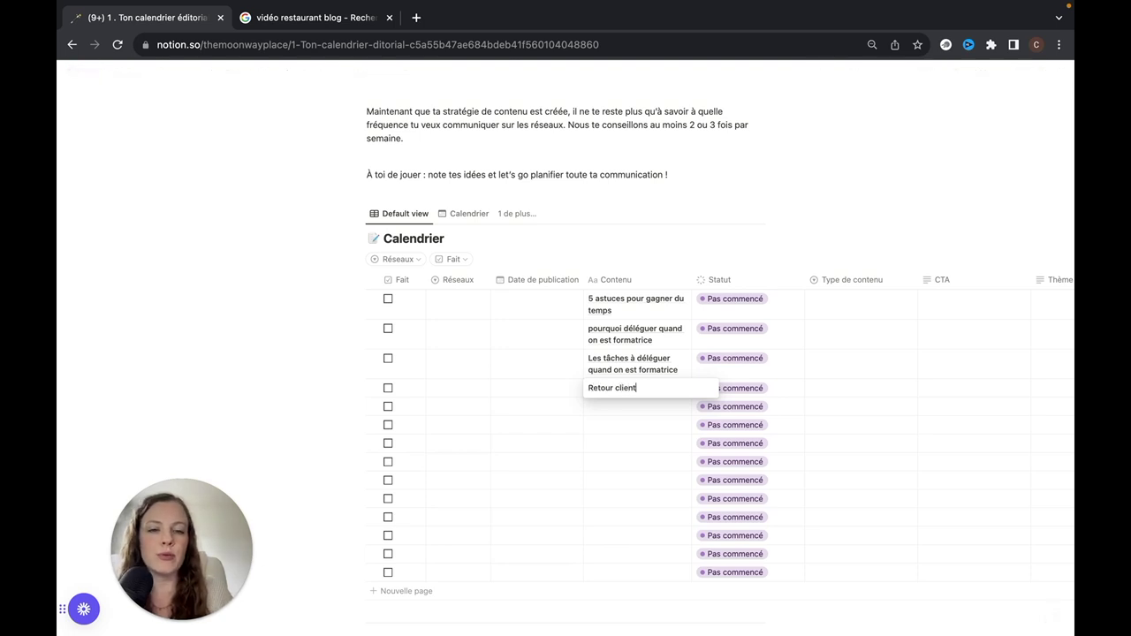
type("nt")
key("Return")
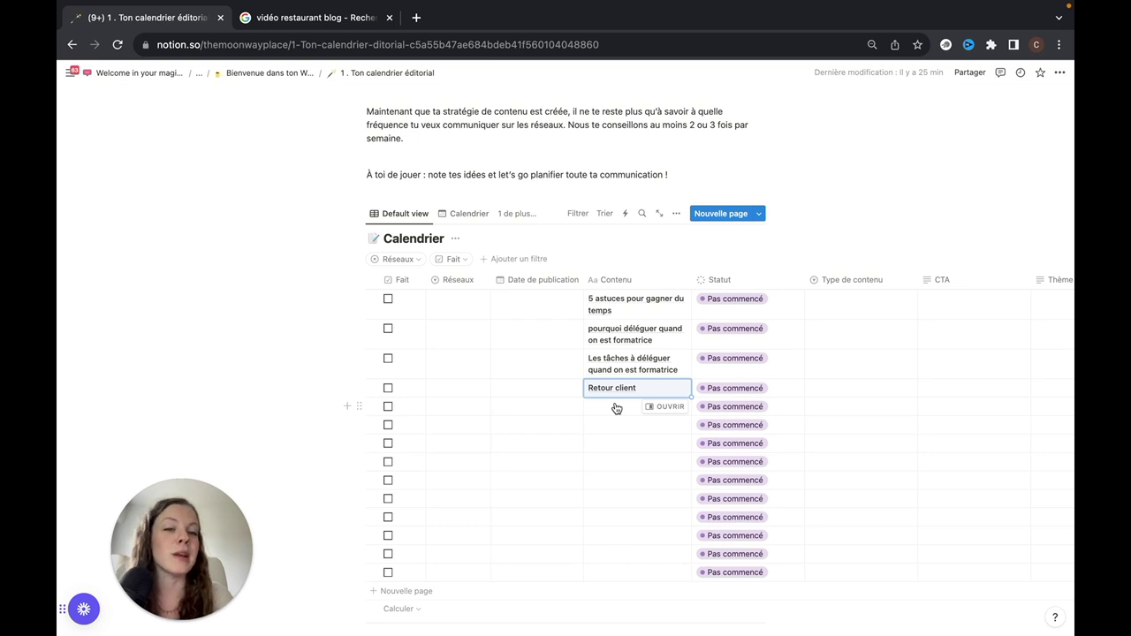
Step: Enter "qu'est ce qu'une assistante virtuelle" as the content of the fifth calendar row
left_click(616, 408)
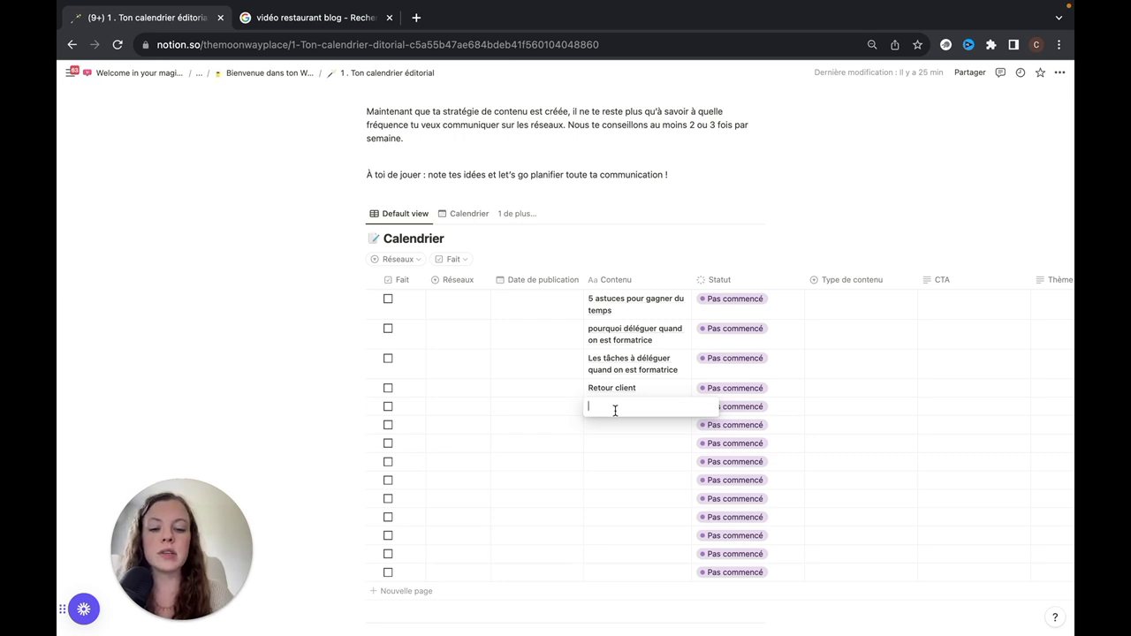
type("qu'est ce qu'un")
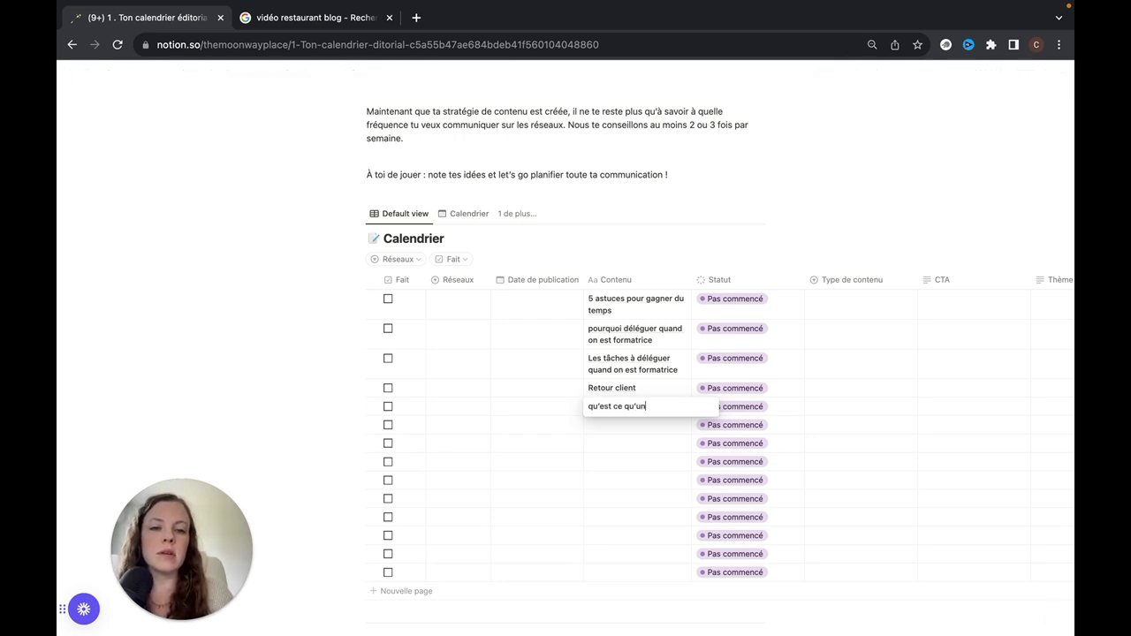
type("e assitsnt")
key("BackSpace")
key("BackSpace")
key("BackSpace")
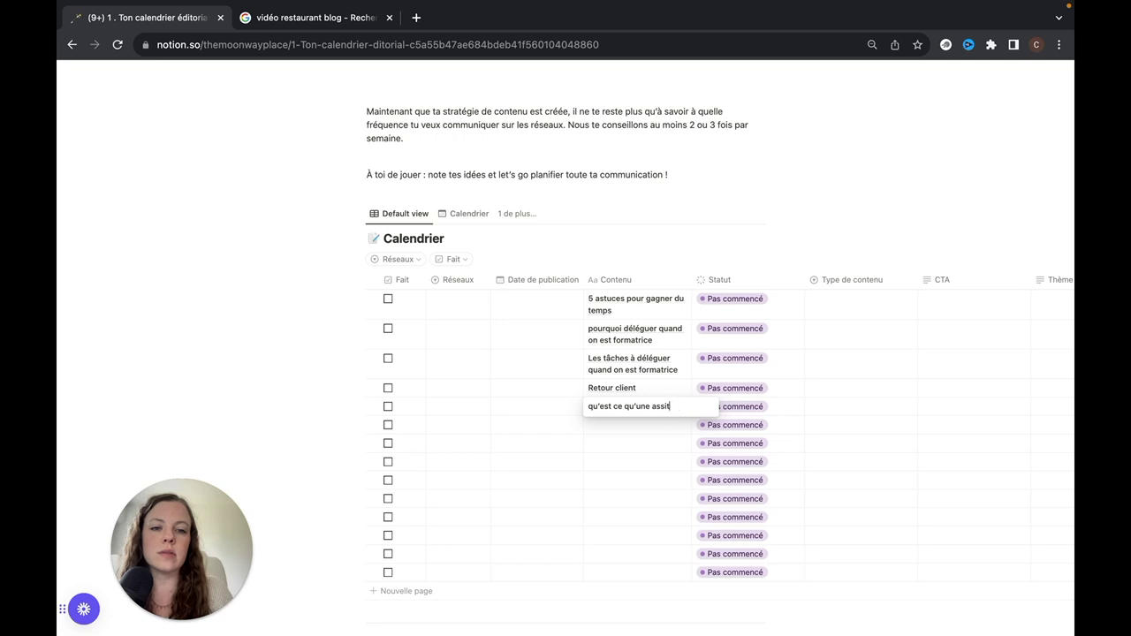
type("ante v")
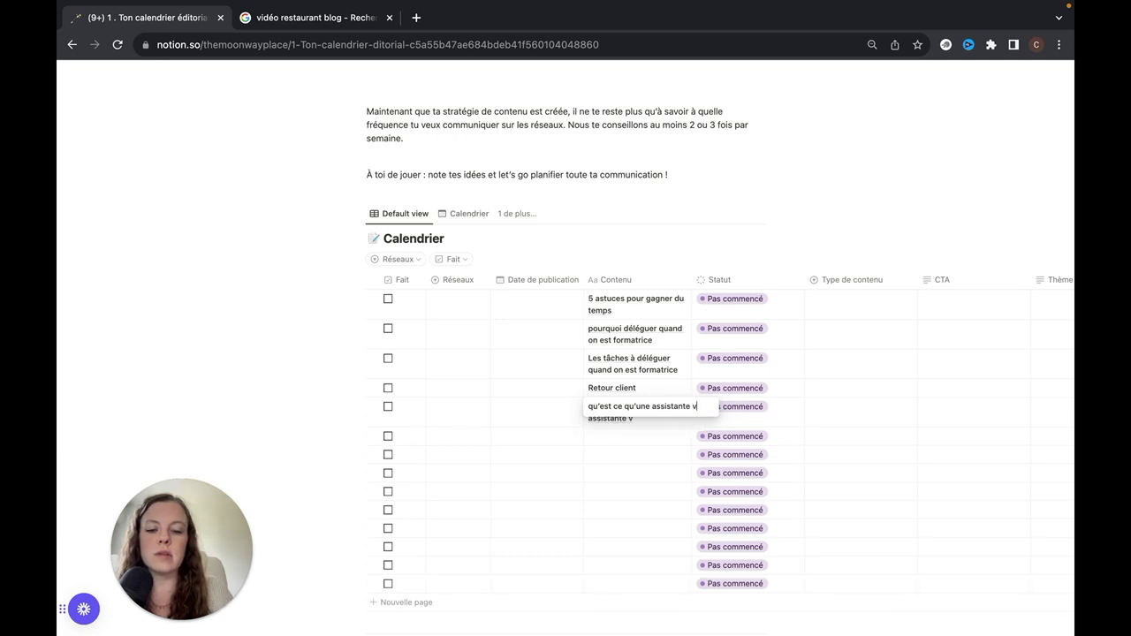
type("irtuelle")
key("Escape")
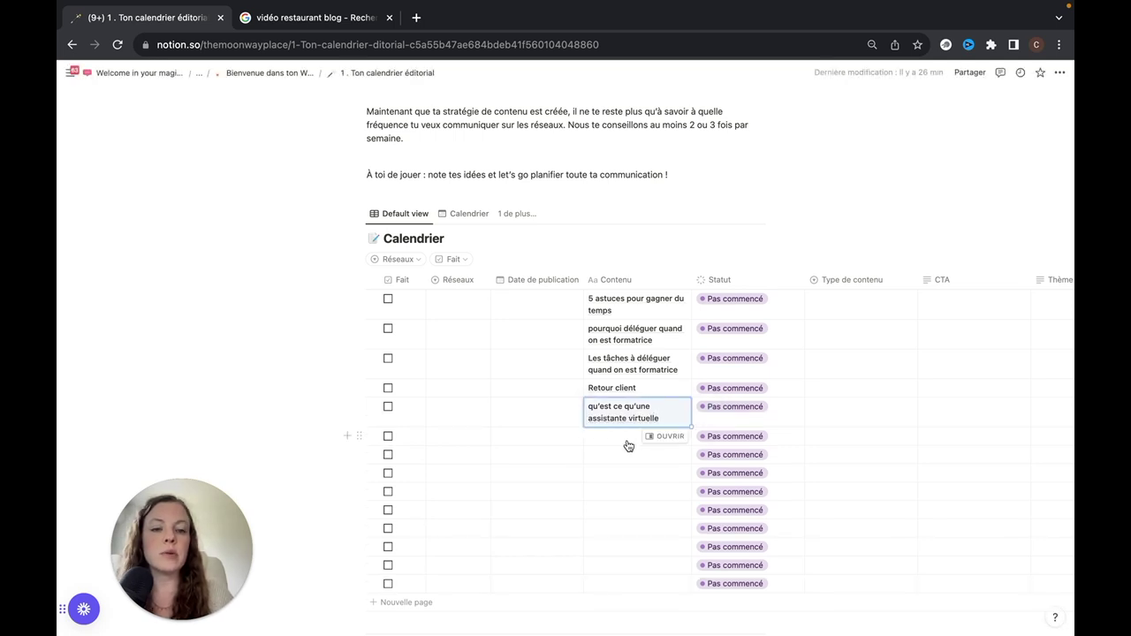
Step: Enter "Les plus grand défi des formatrices en 2023" as the content of the sixth calendar row
left_click(617, 438)
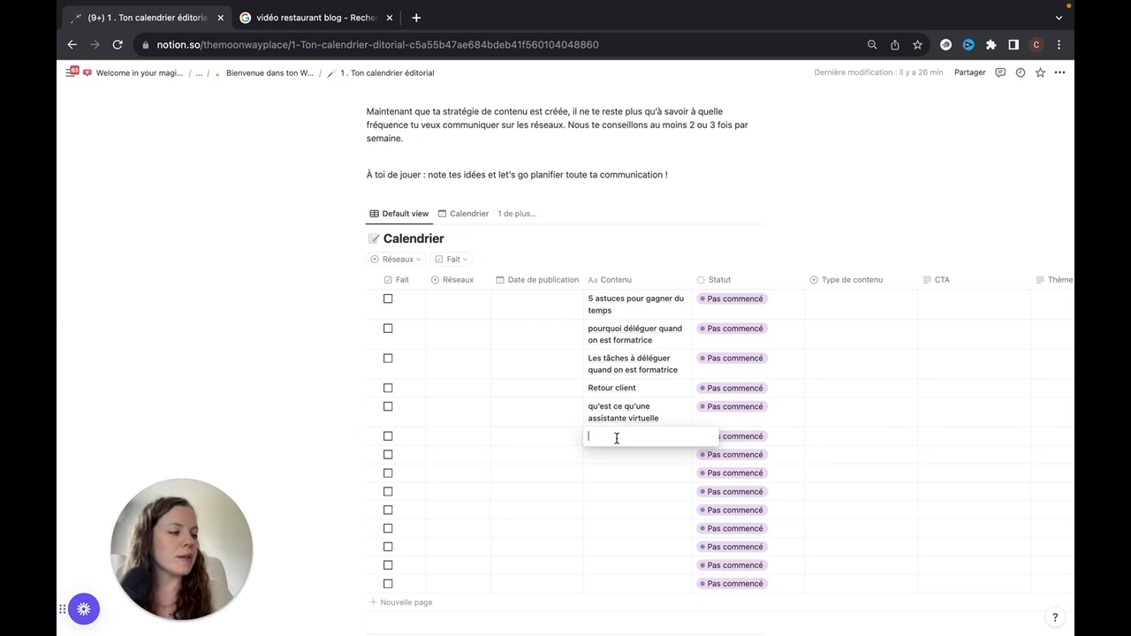
type("Les plu")
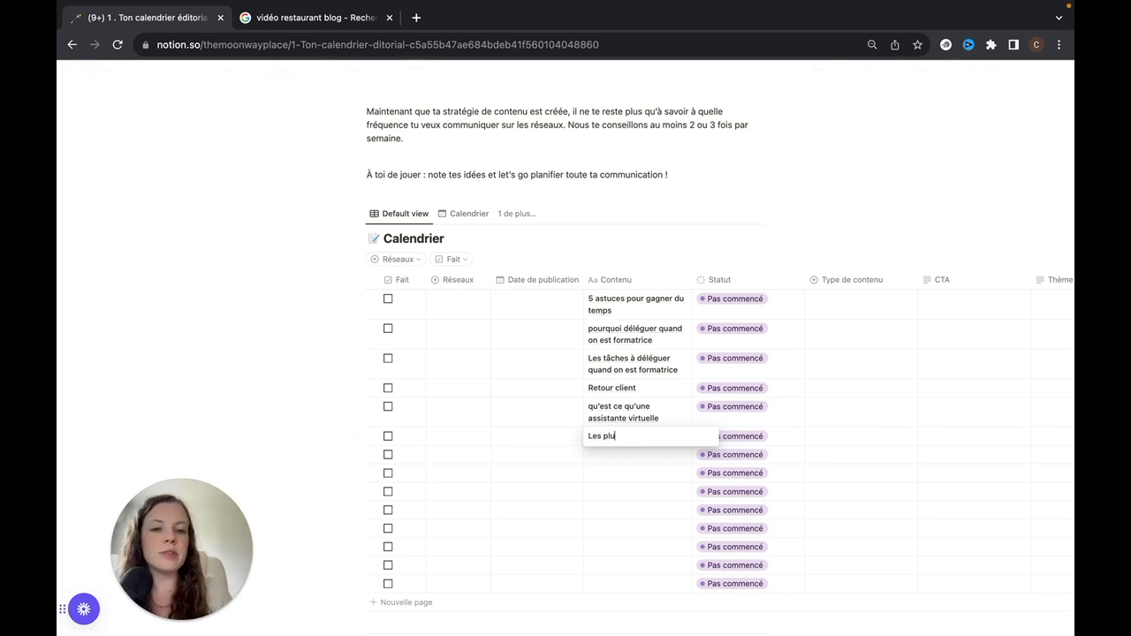
type("s grand défi d")
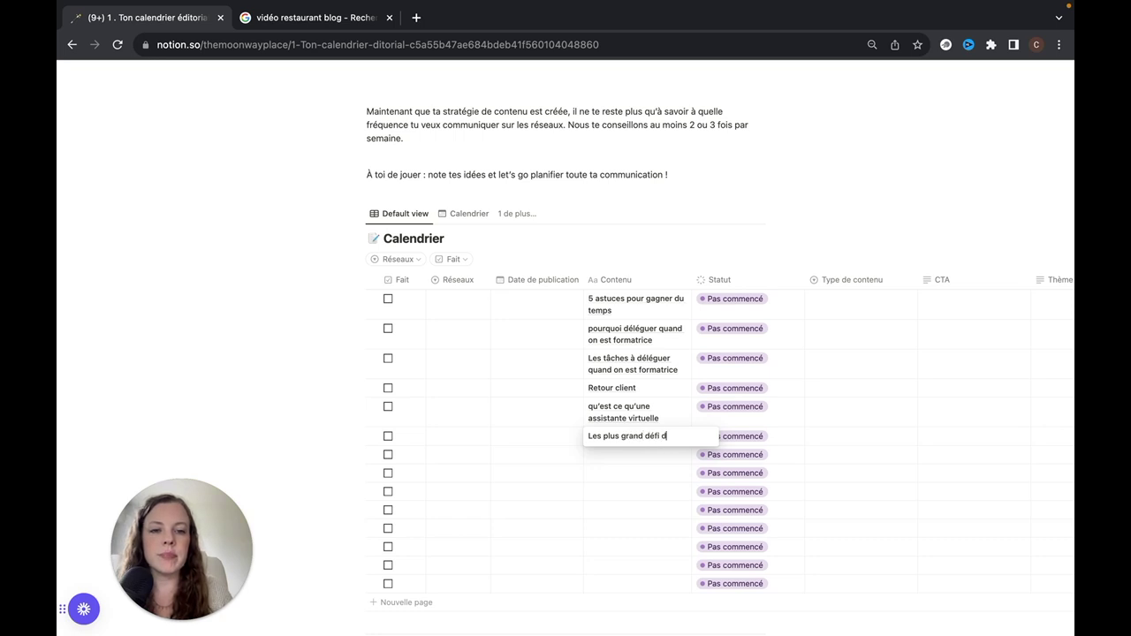
type("es formatr")
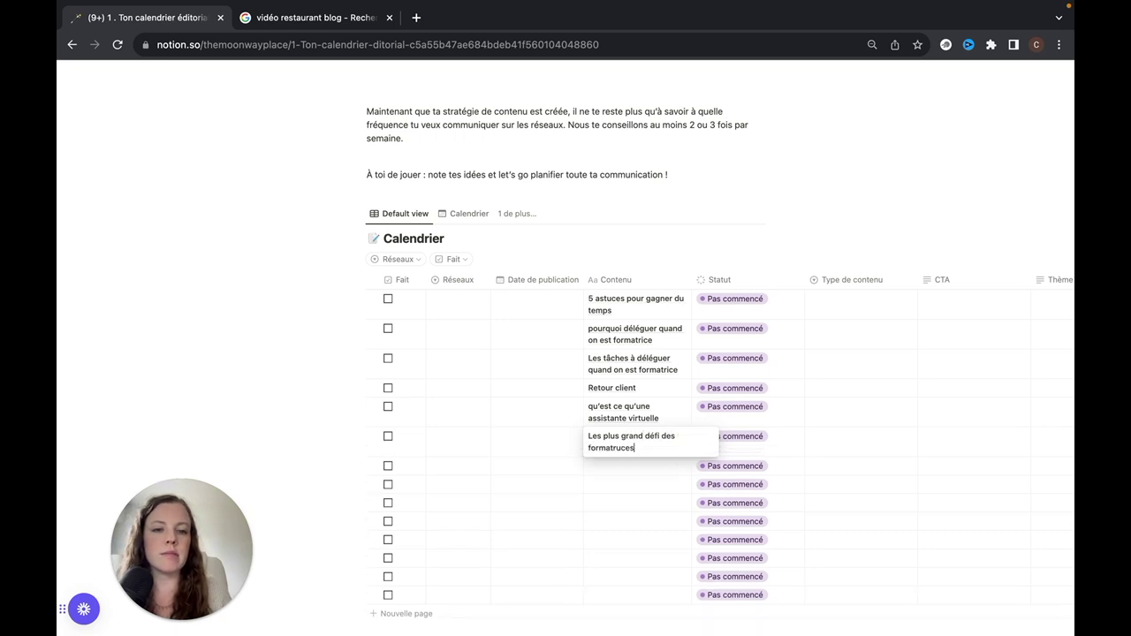
type("ices en 2")
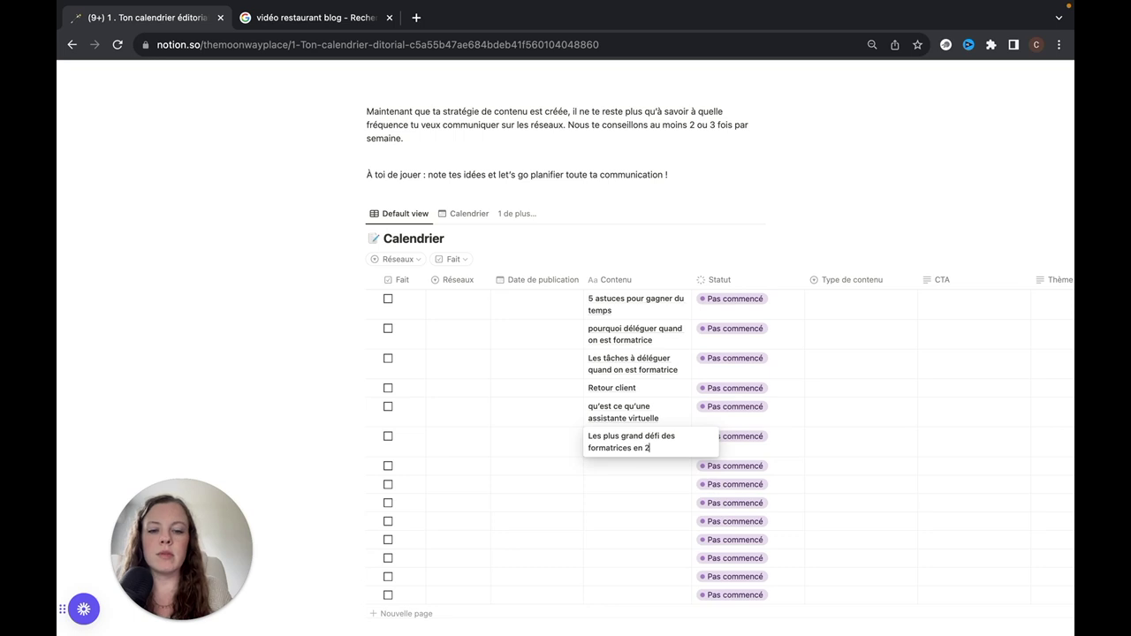
type("023")
key("Return")
Step: Enter "Comment savoir si c'est le moment de prendre une assistante" as the content of the seventh calendar row
left_click(605, 468)
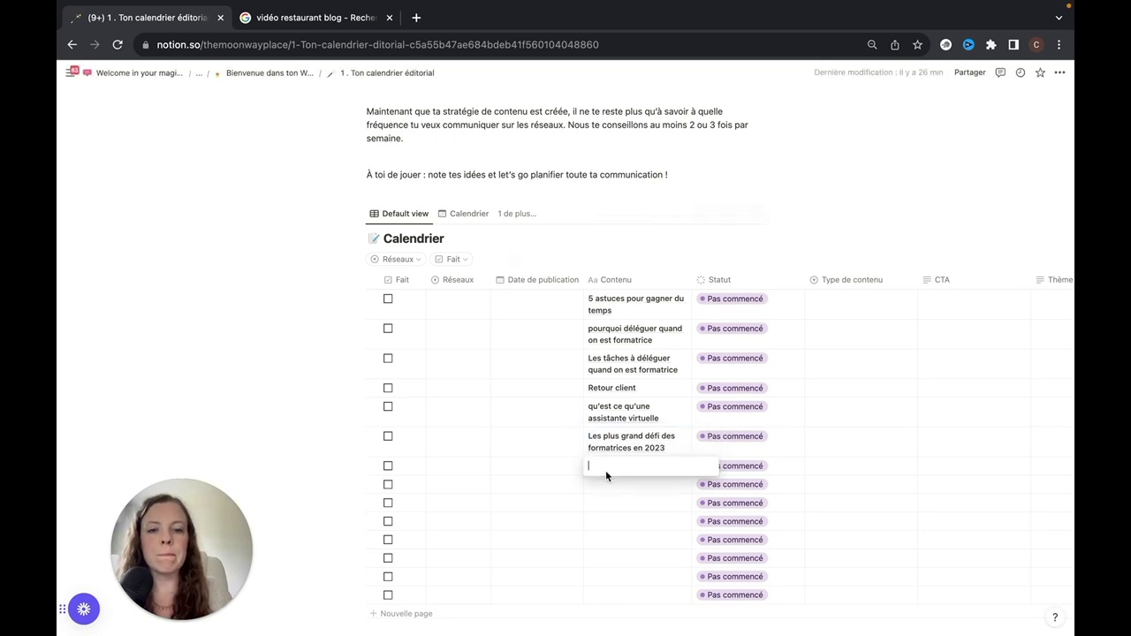
type("Comme")
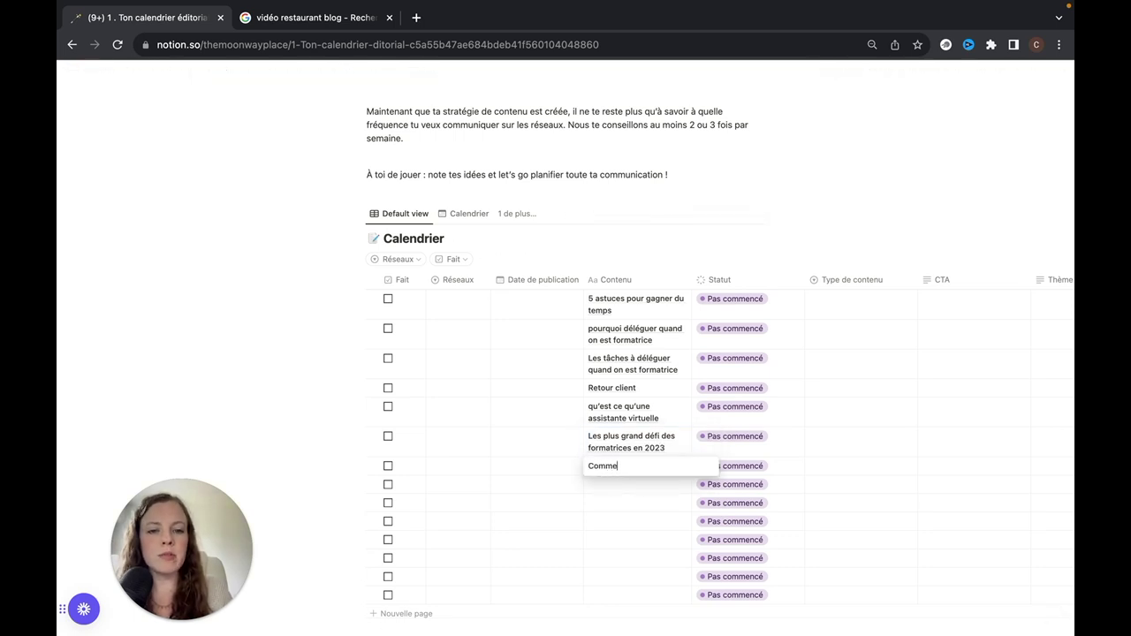
type("nt savoir si c'es")
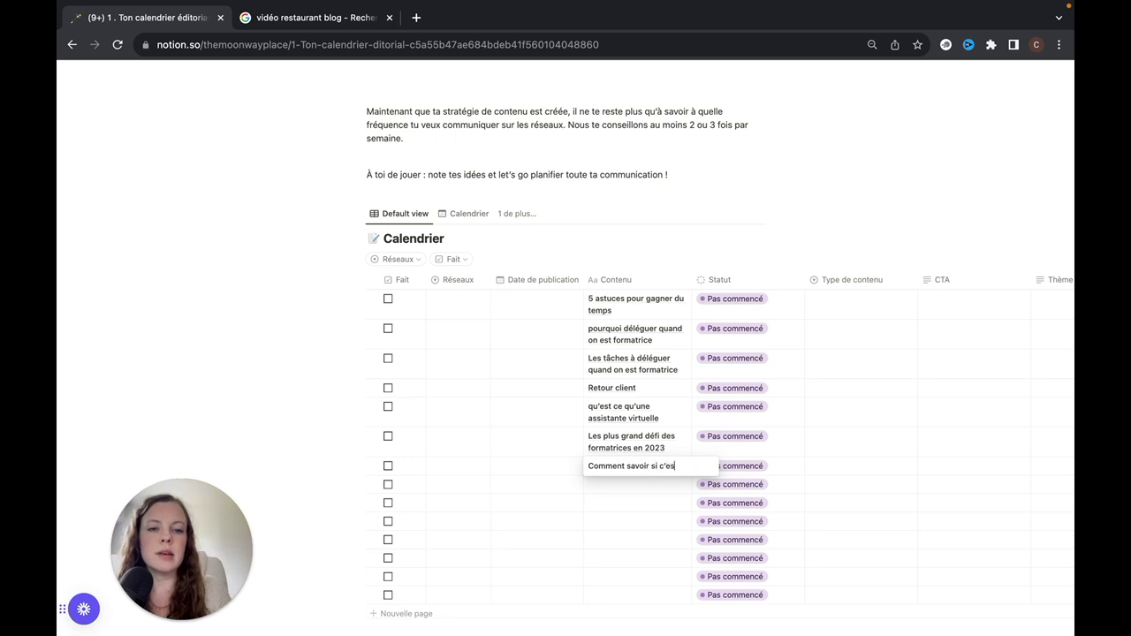
type("t le moment de pr")
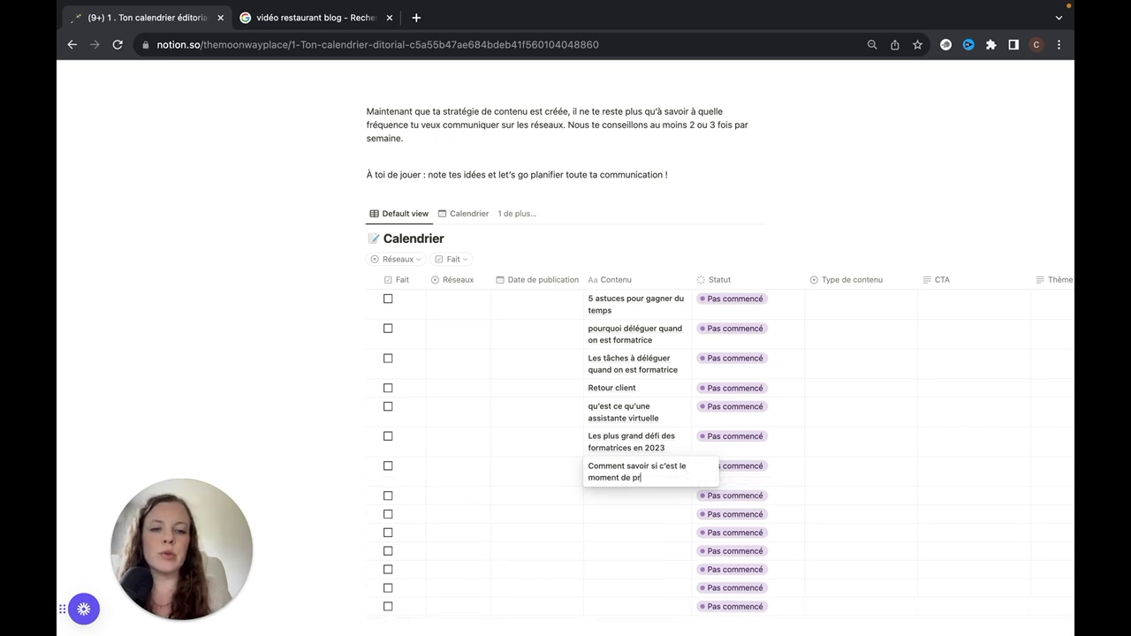
type("endre une asstis")
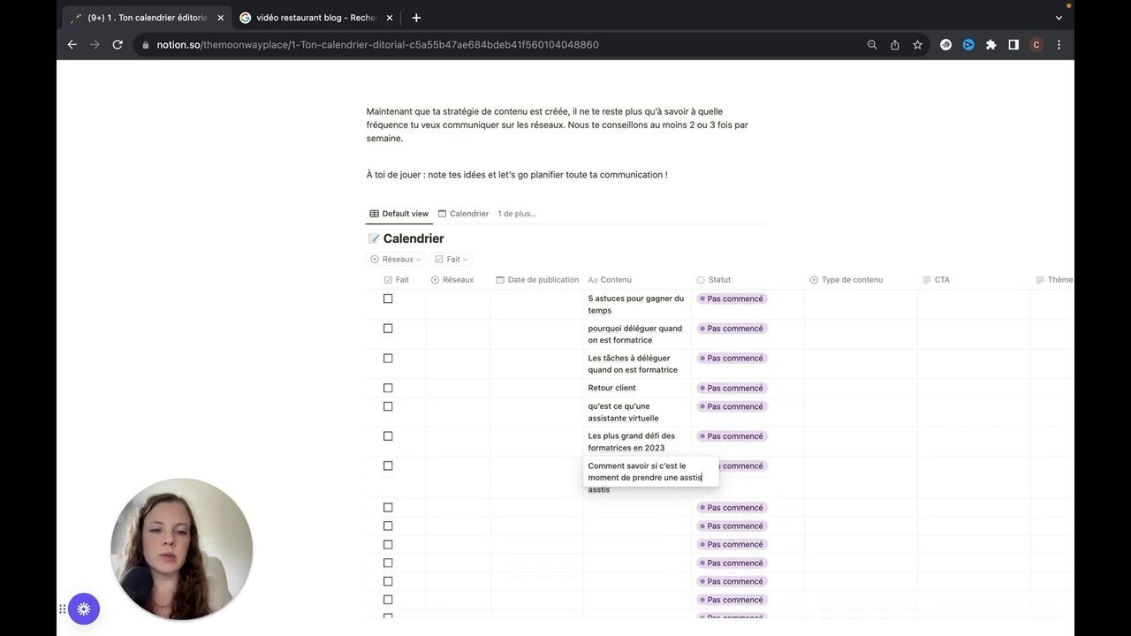
key("BackSpace")
key("BackSpace")
key("BackSpace")
type("istante")
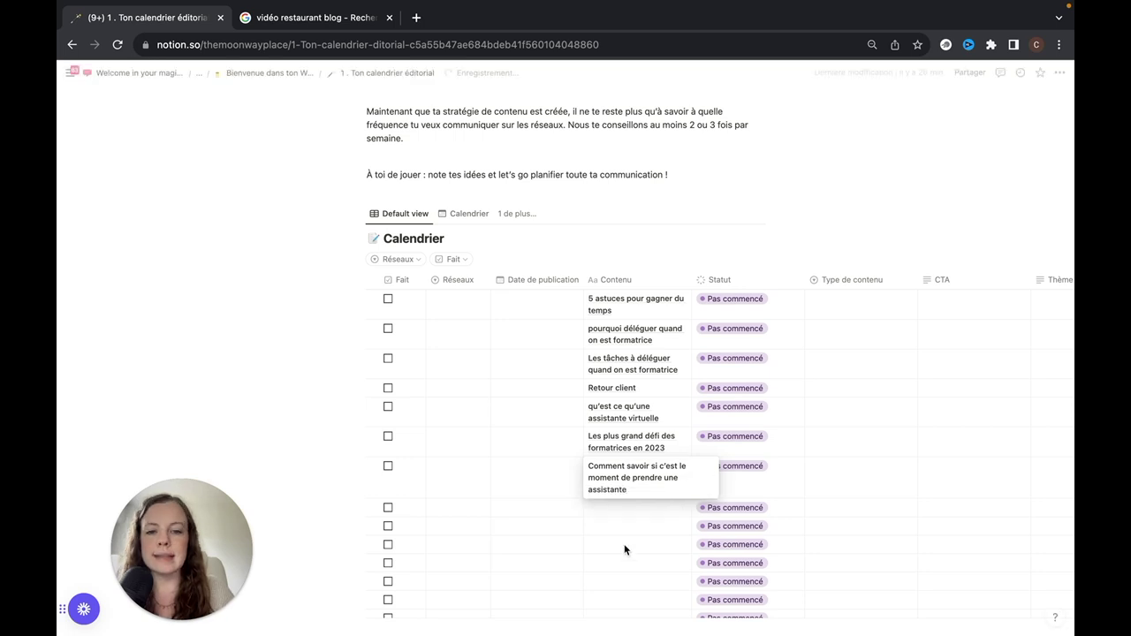
key("Escape")
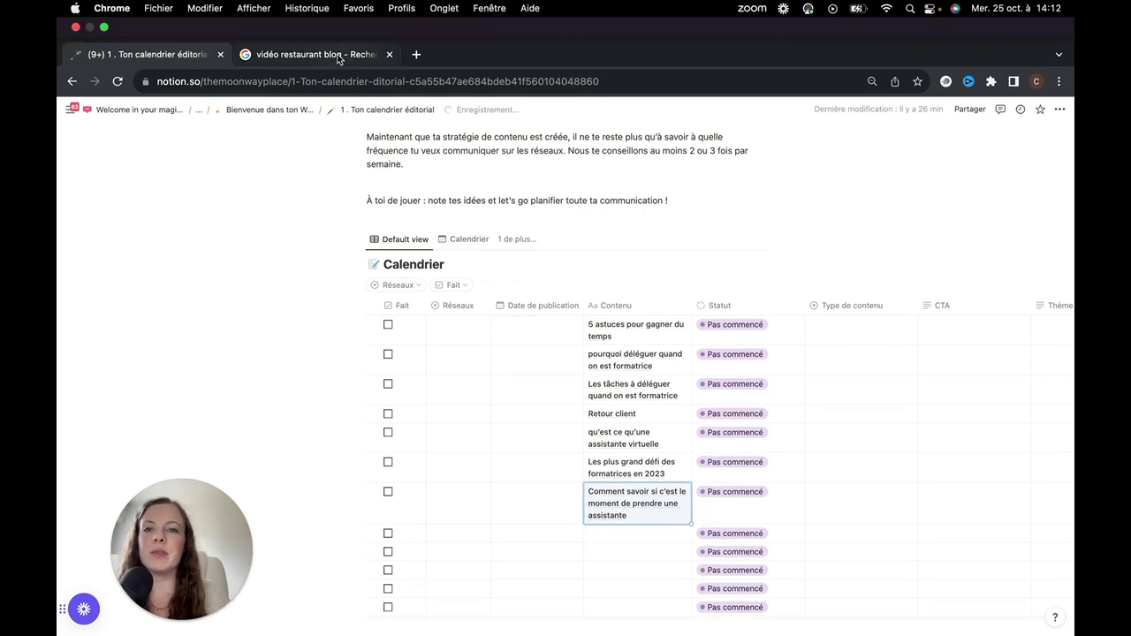
Step: Switch to the Google results, search for "assistante virtuelle" and look through the results for further post topics
left_click(343, 57)
left_click(327, 107)
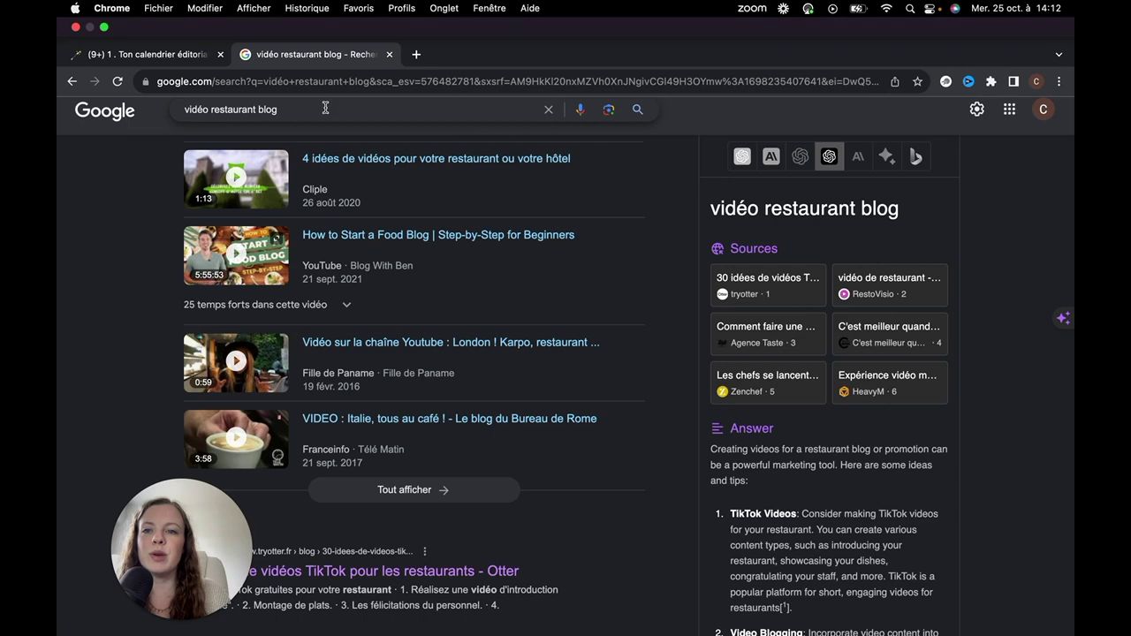
key("super+a")
type("assistan")
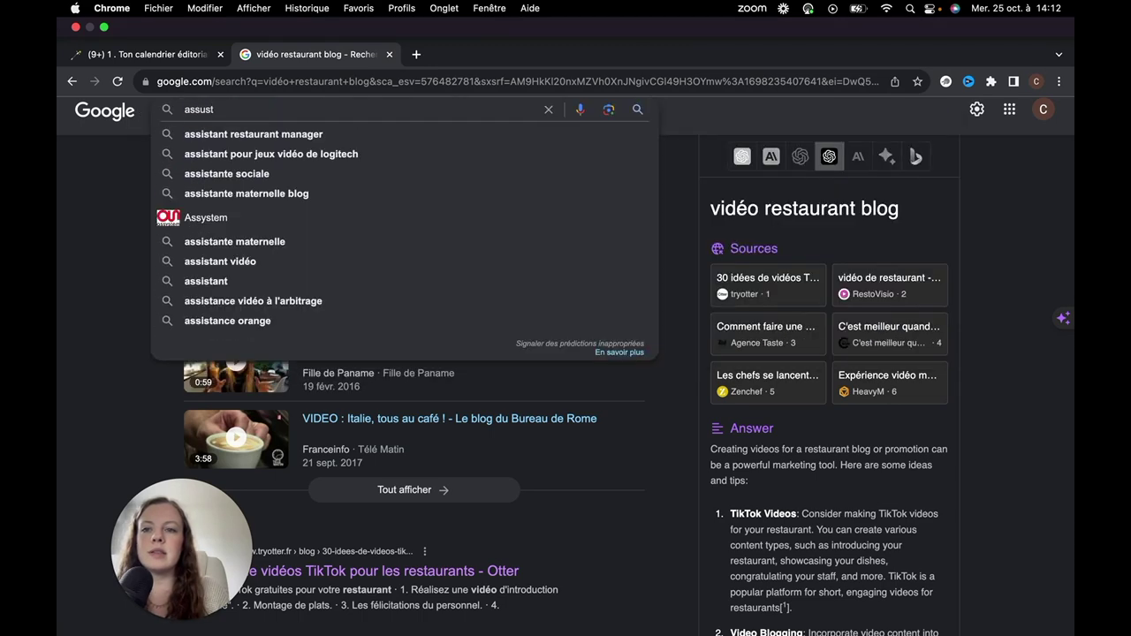
type("te vir")
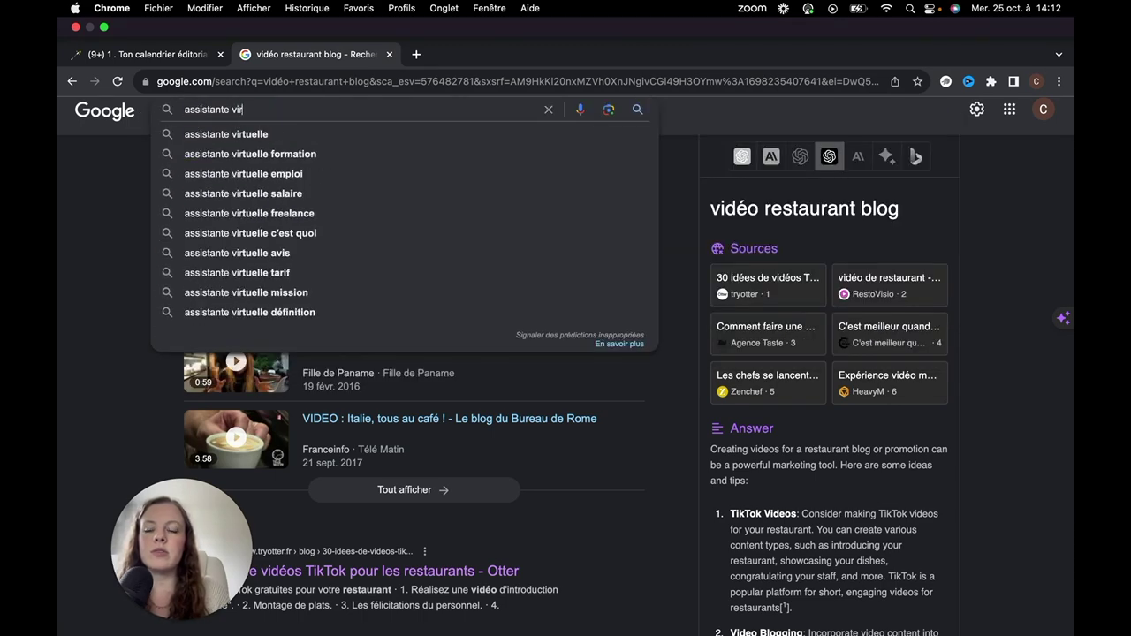
type("tuelle")
key("Return")
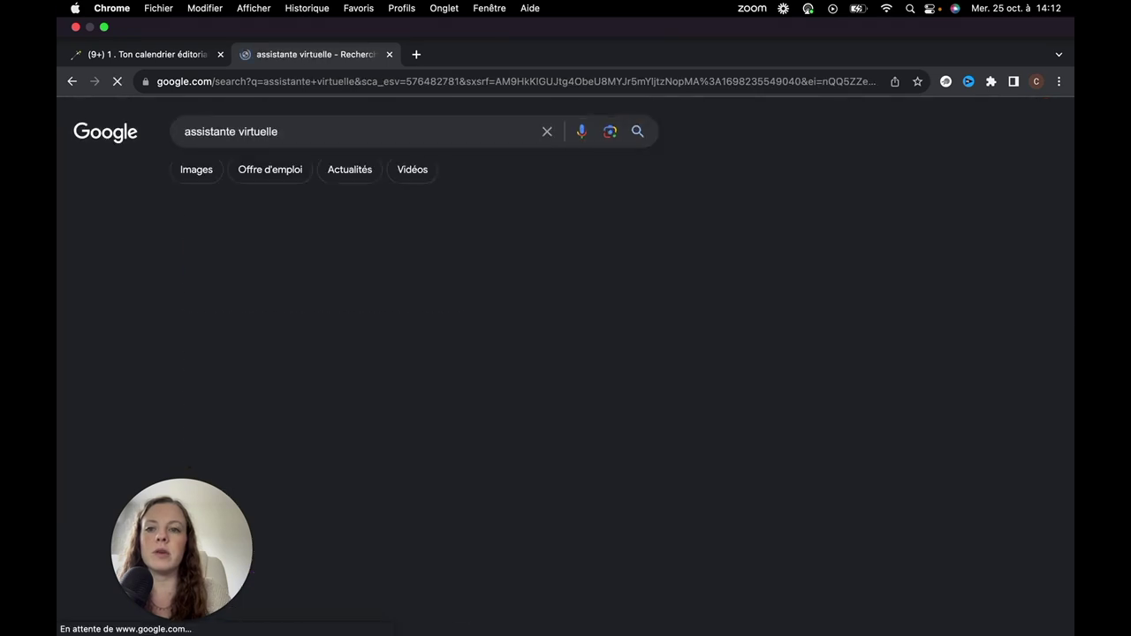
scroll(489, 238, "down", 3)
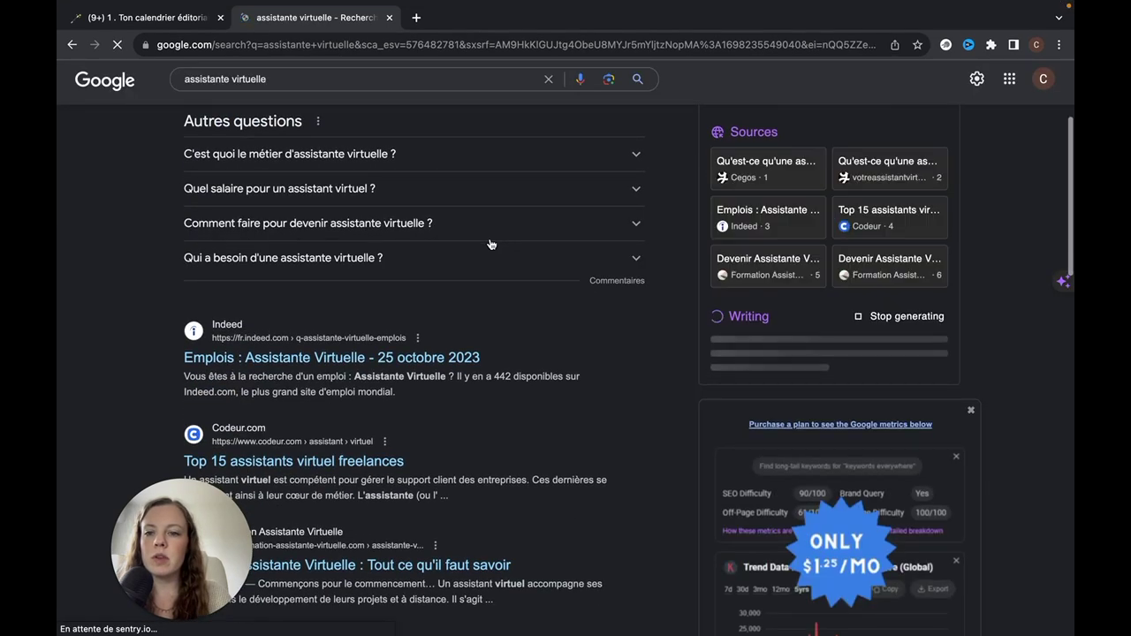
scroll(489, 238, "down", 2)
scroll(490, 239, "down", 4)
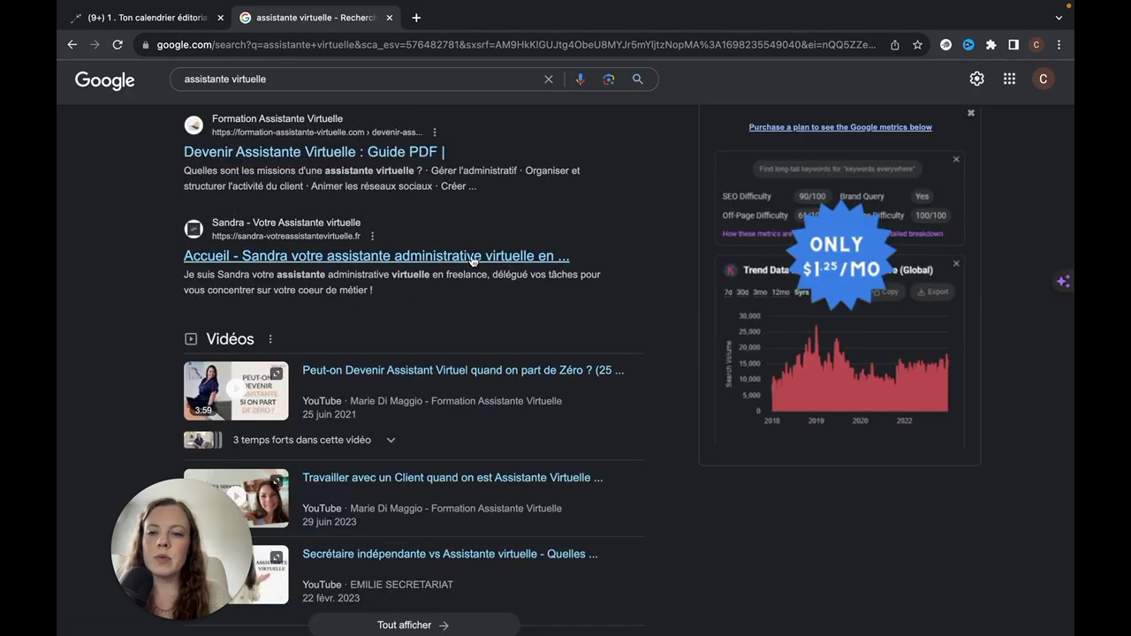
scroll(473, 261, "down", 1)
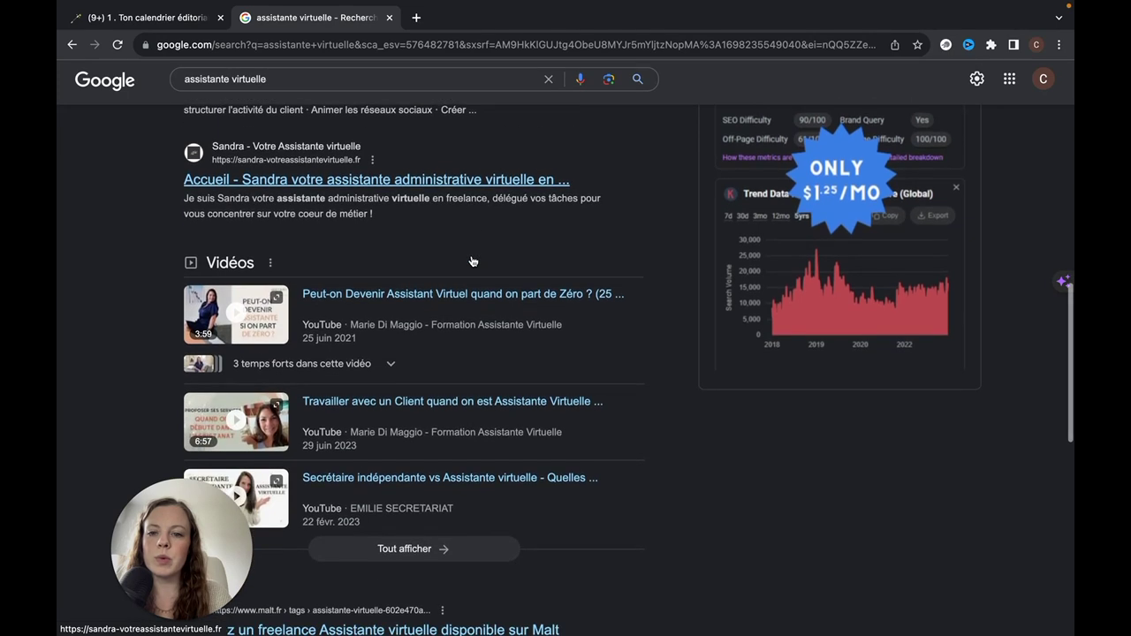
scroll(473, 261, "down", 2)
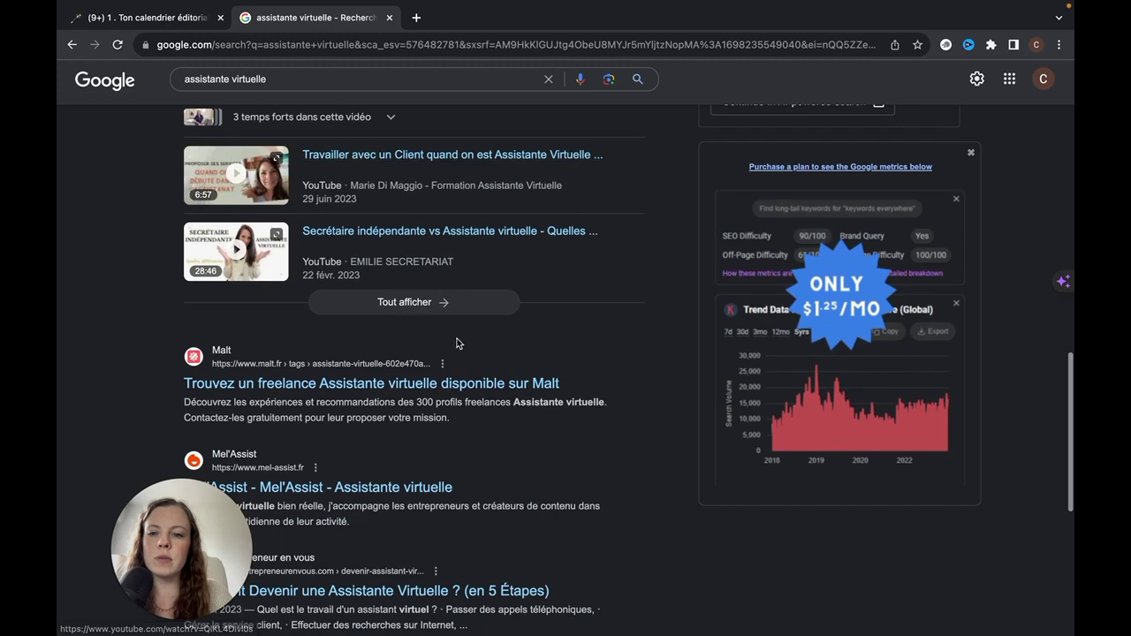
scroll(457, 344, "down", 3)
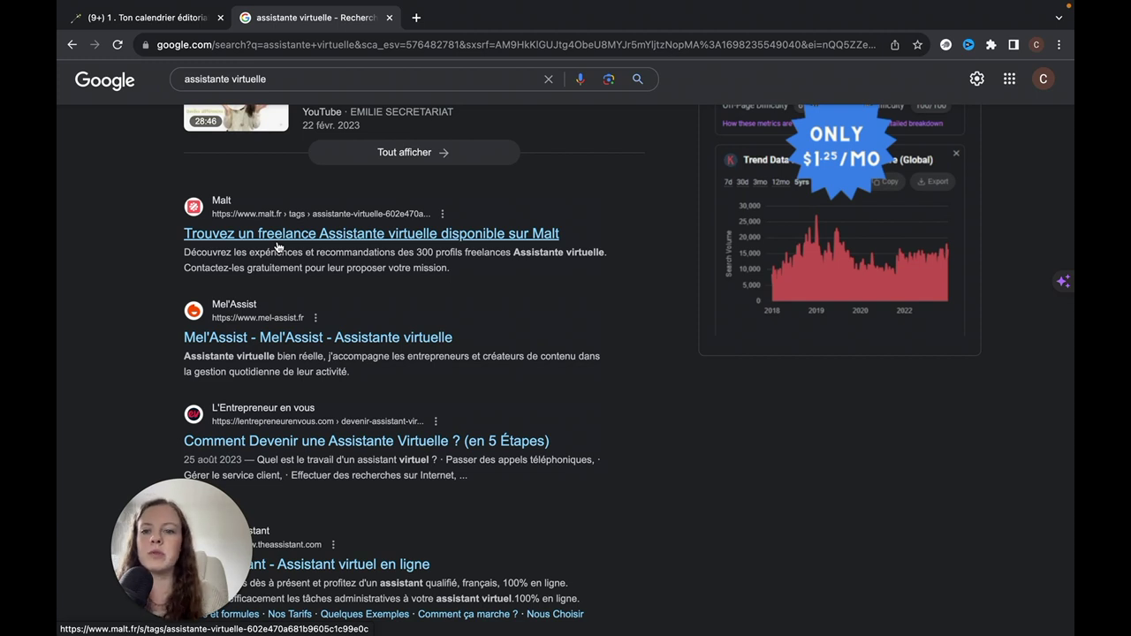
Step: Examine the remaining "assistante virtuelle" results and the related searches for post topics
scroll(581, 342, "down", 2)
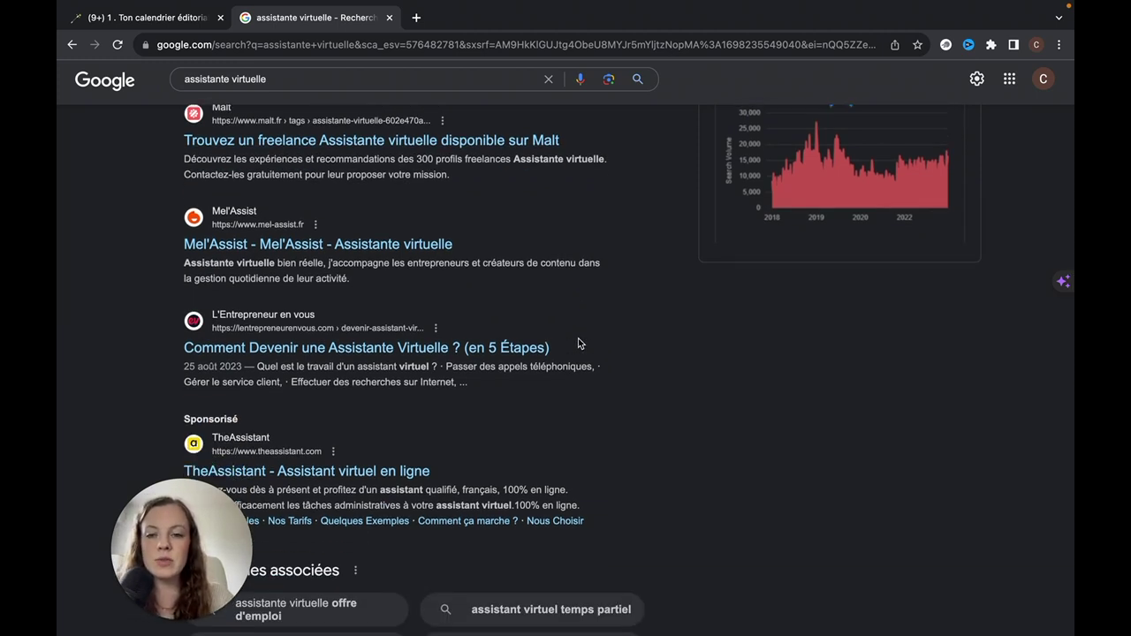
scroll(580, 341, "down", 3)
scroll(578, 338, "up", 1)
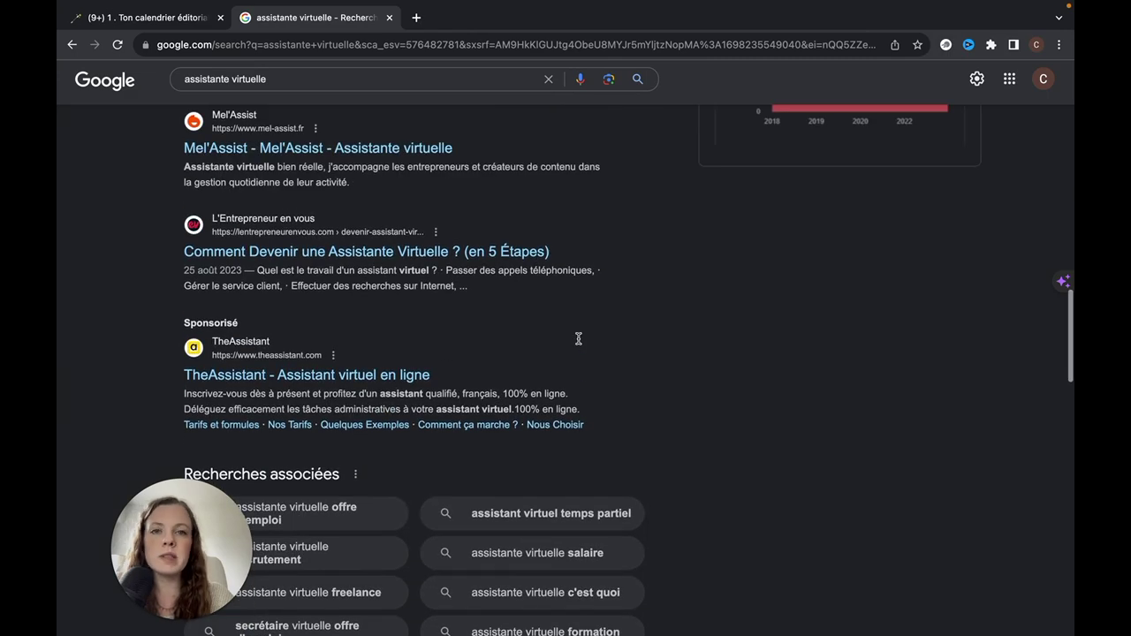
scroll(578, 337, "down", 8)
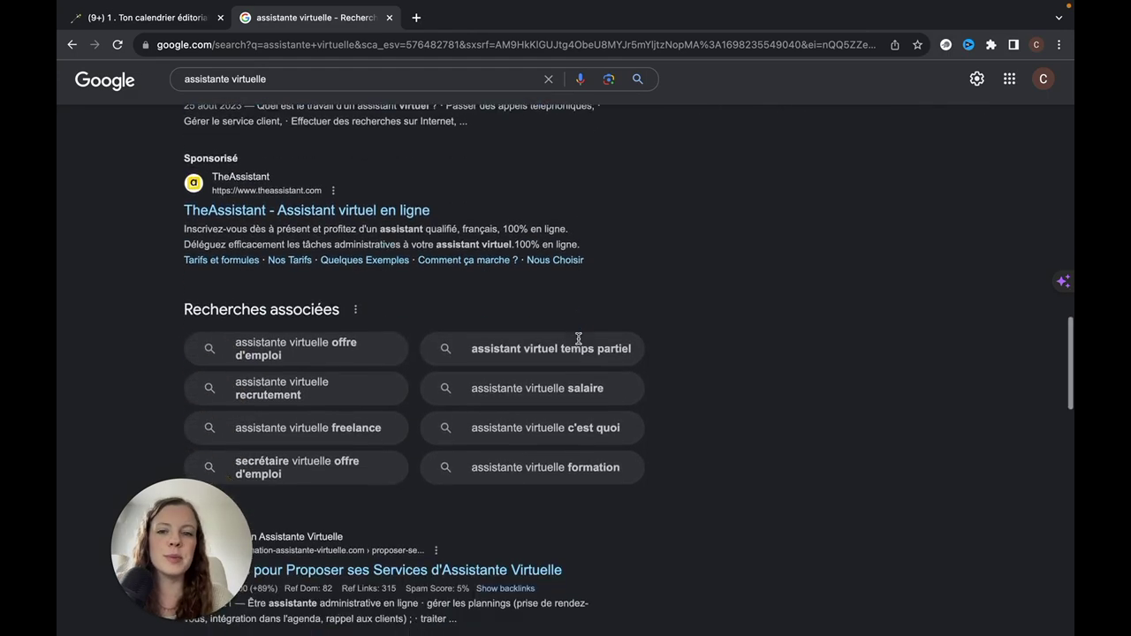
scroll(578, 337, "up", 3)
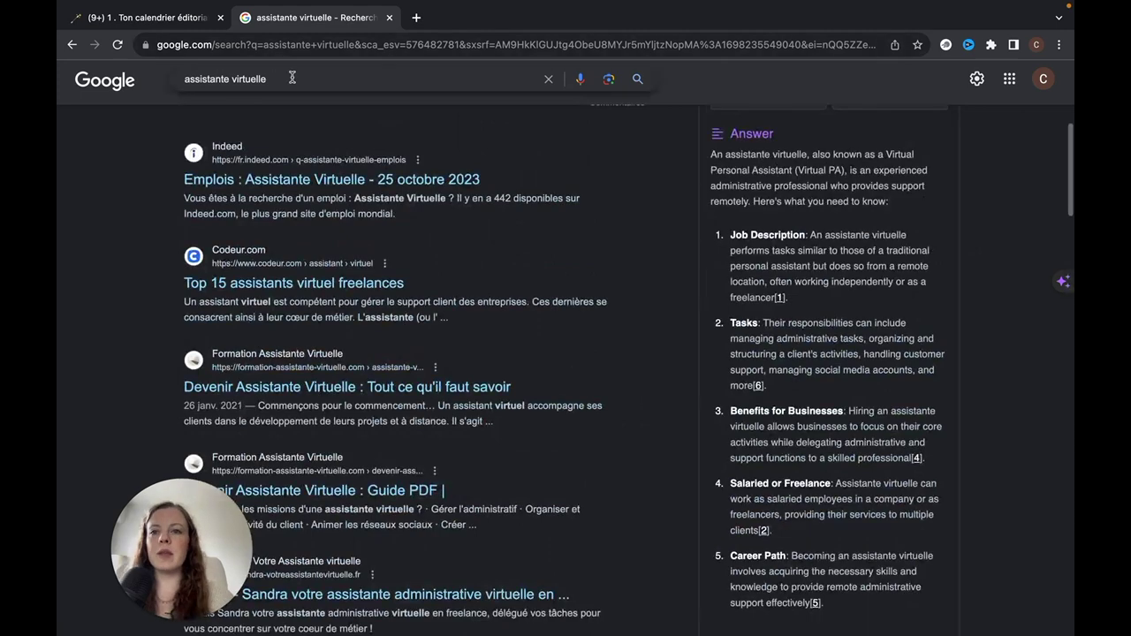
Step: Search for "assistante virtuelle blog" and browse the article titles on the Formation Assistante Virtuelle blog
left_click(291, 78)
type("blog")
key("Return")
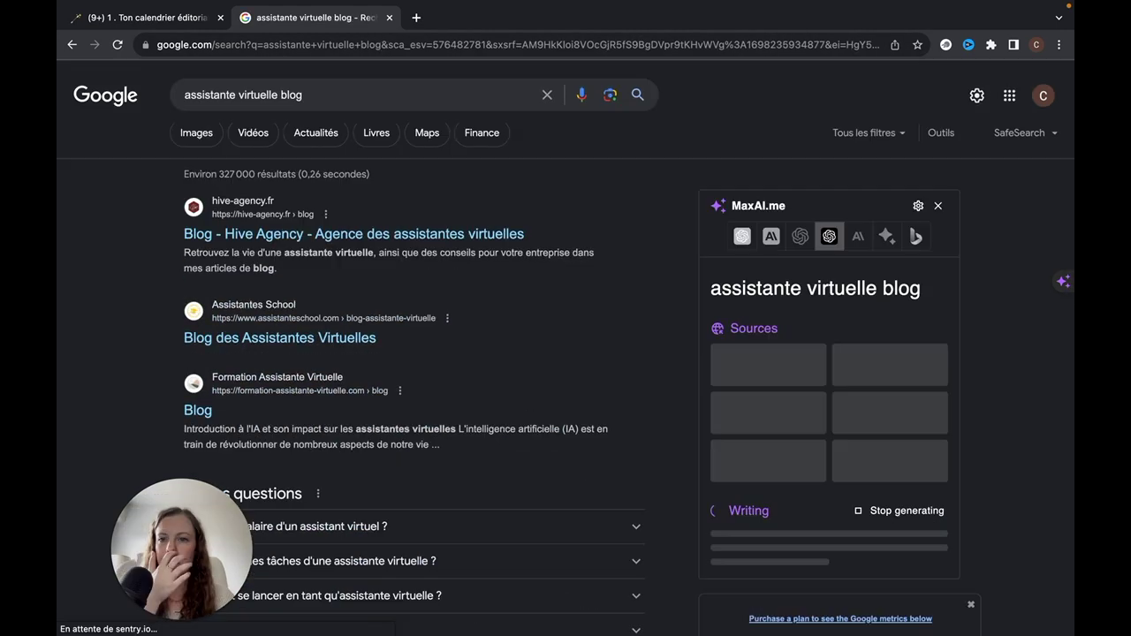
left_click(197, 406)
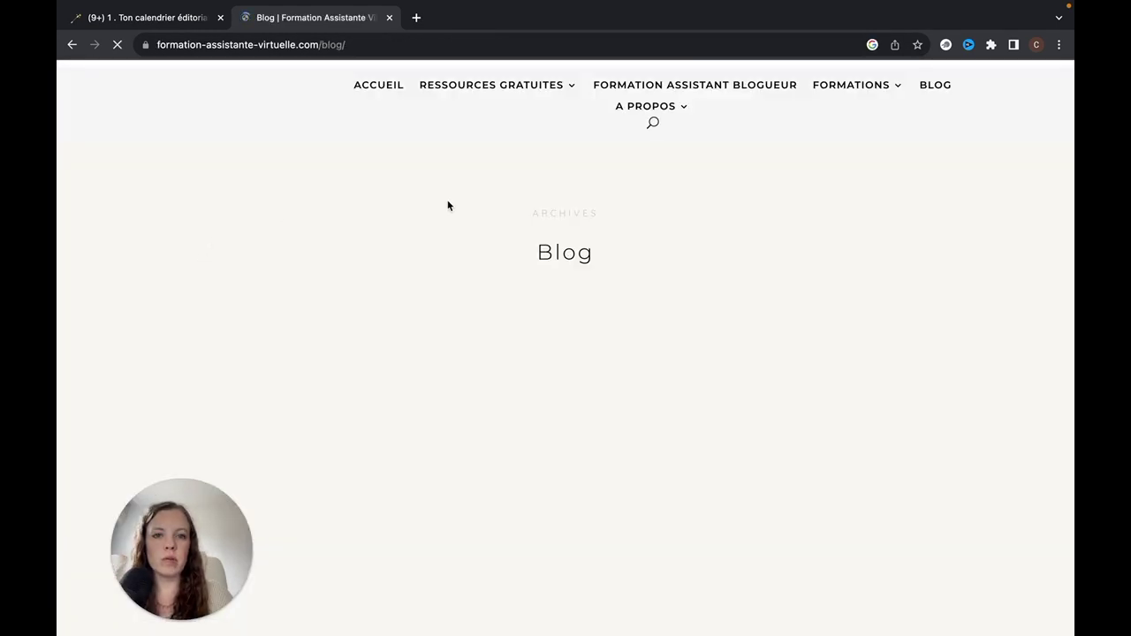
scroll(974, 137, "down", 10)
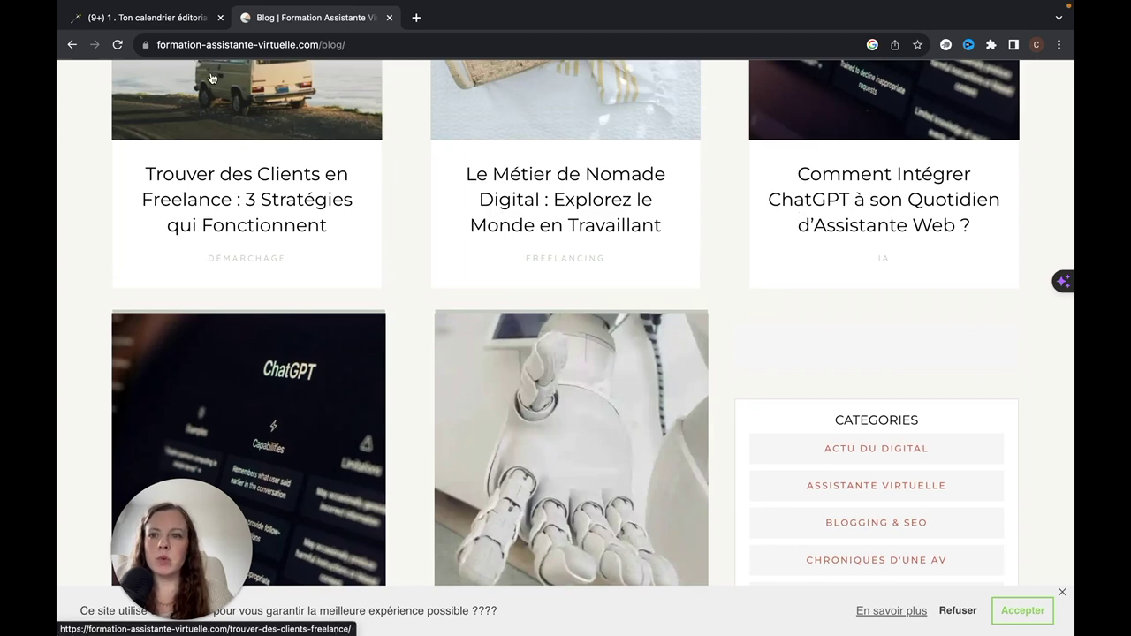
key("Escape")
scroll(420, 282, "down", 1)
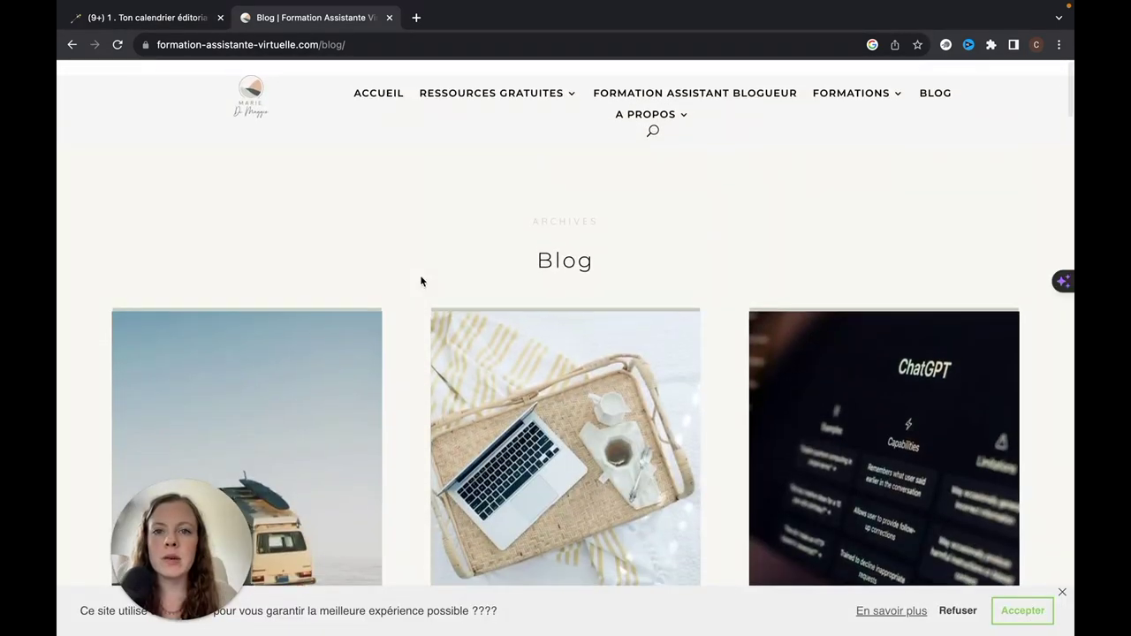
Step: Return to the Google results, search for "formatrice en ligne" and look over the related questions for topic ideas
left_click(72, 44)
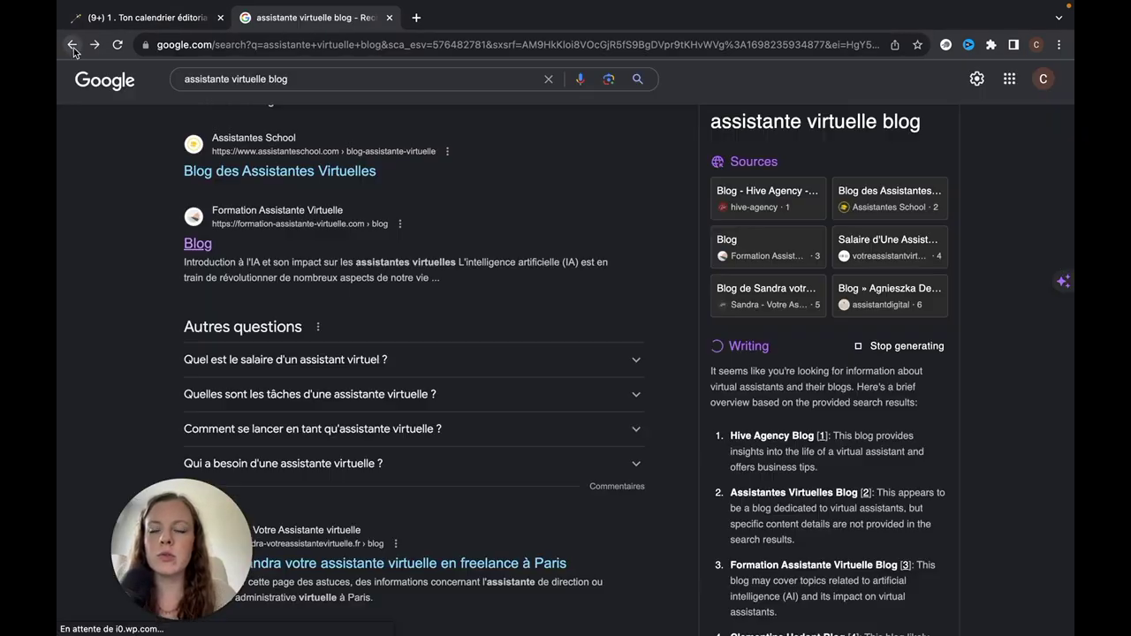
left_click_drag(288, 78, 182, 77)
type("formatru")
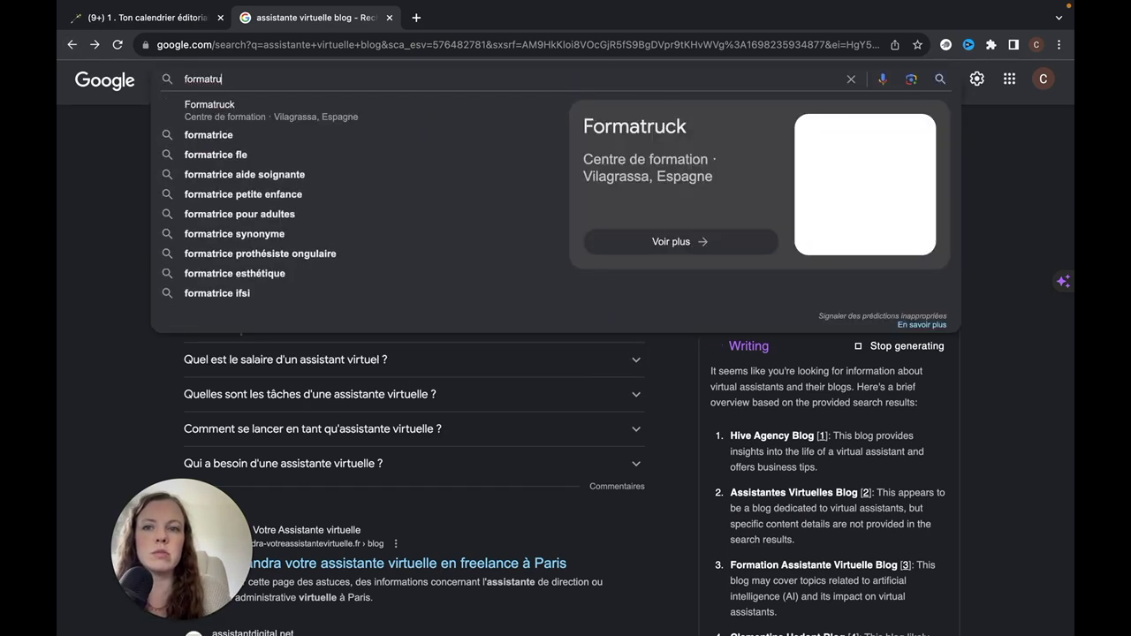
key("BackSpace")
type("ice en ligne")
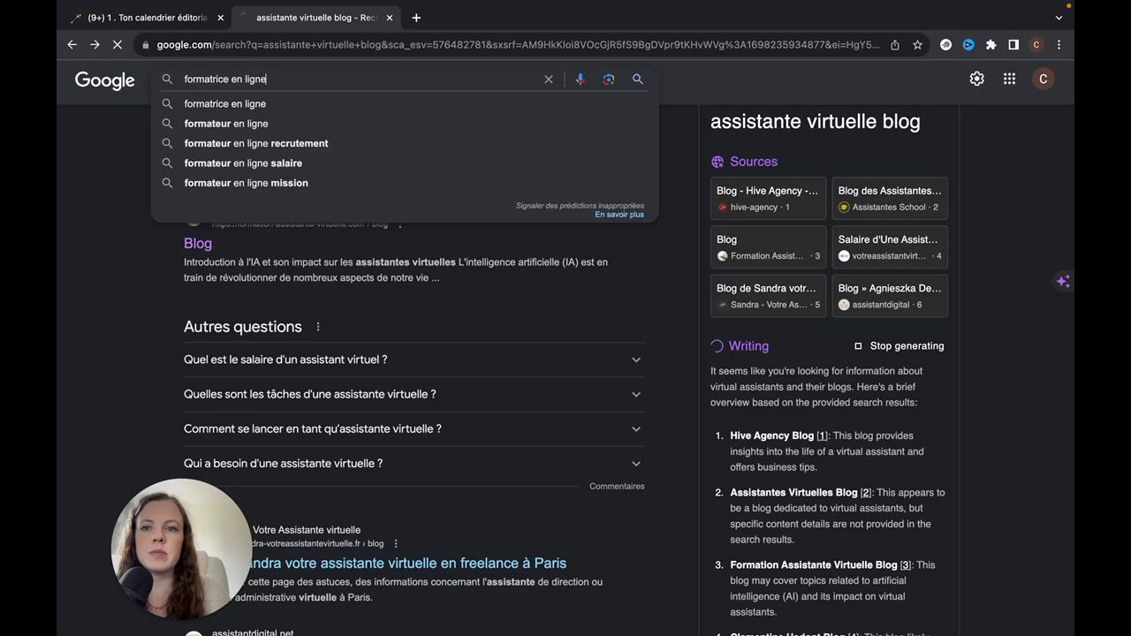
key("Return")
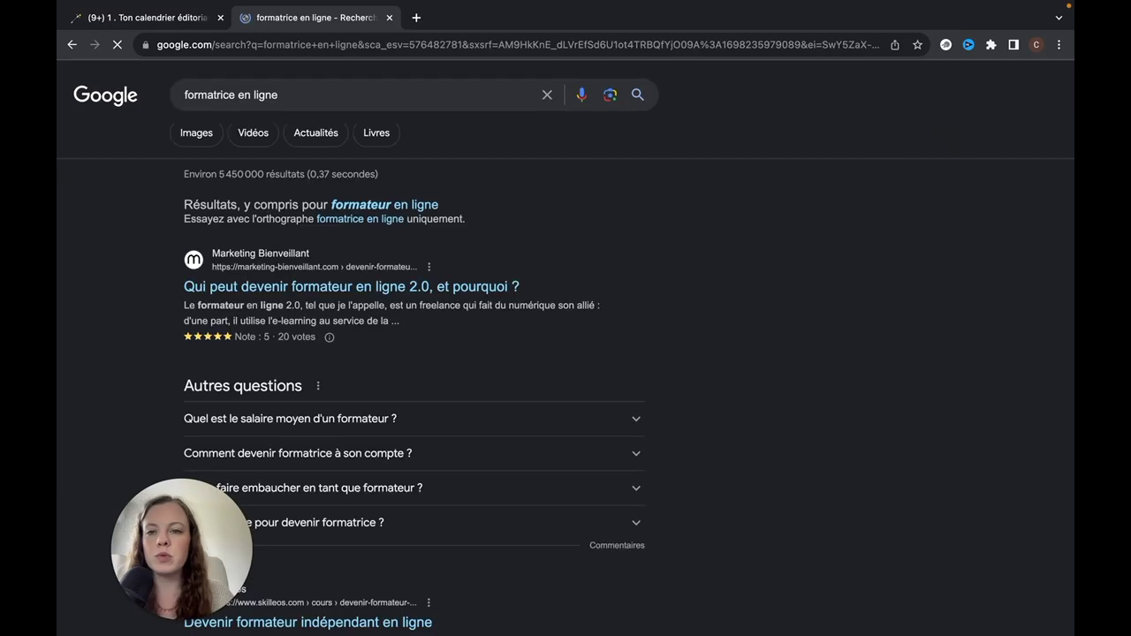
scroll(511, 276, "down", 2)
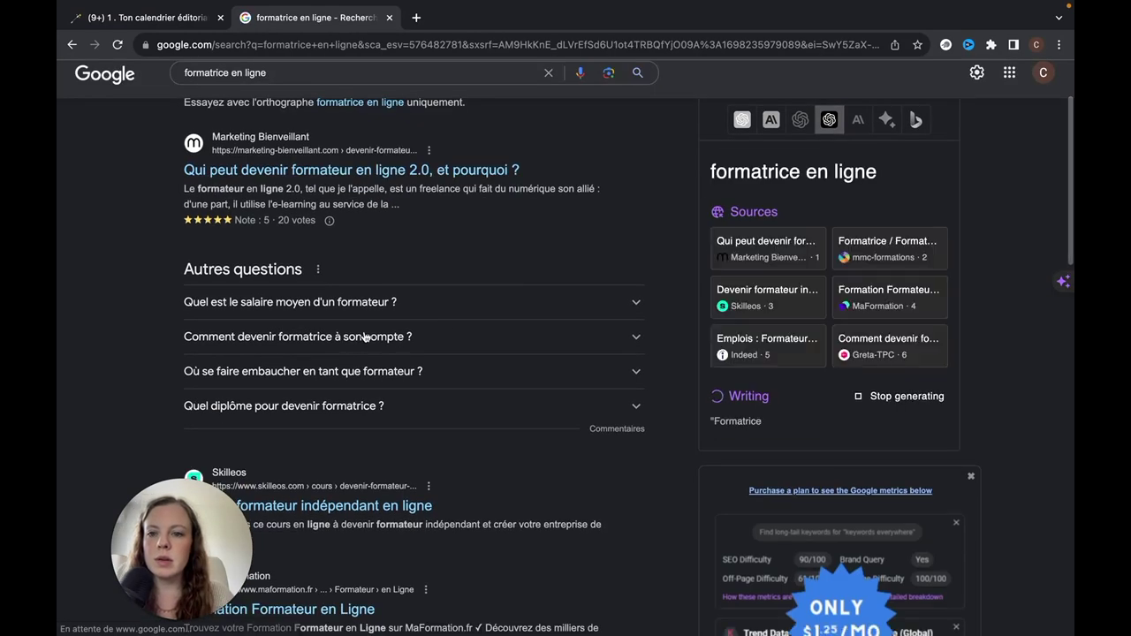